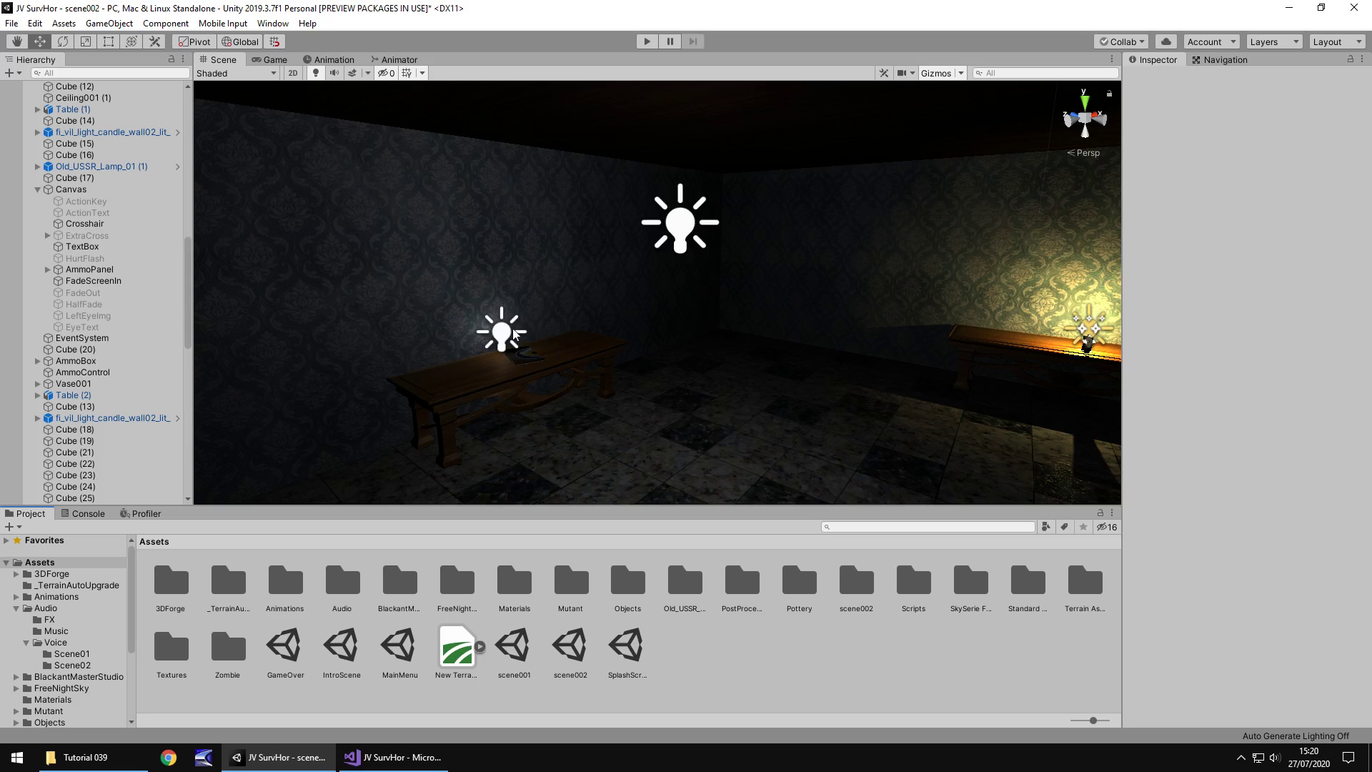
# Select the StalkerActive trigger and orbit the view around it and the room
pyautogui.moveTo(751, 344); pyautogui.dragTo(343, 349, button='right')
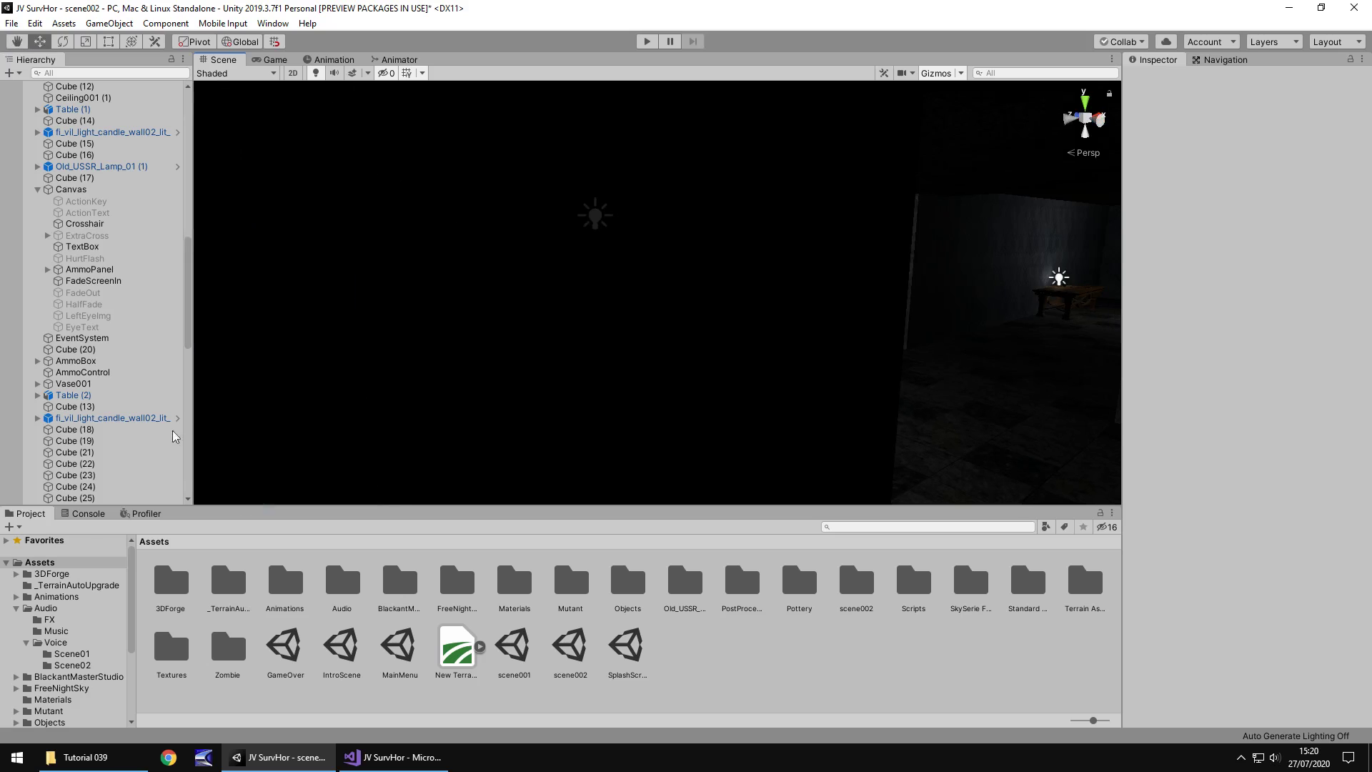
pyautogui.moveTo(190, 261); pyautogui.dragTo(190, 405)
pyautogui.click(83, 498)
pyautogui.moveTo(504, 368); pyautogui.dragTo(454, 410, button='right')
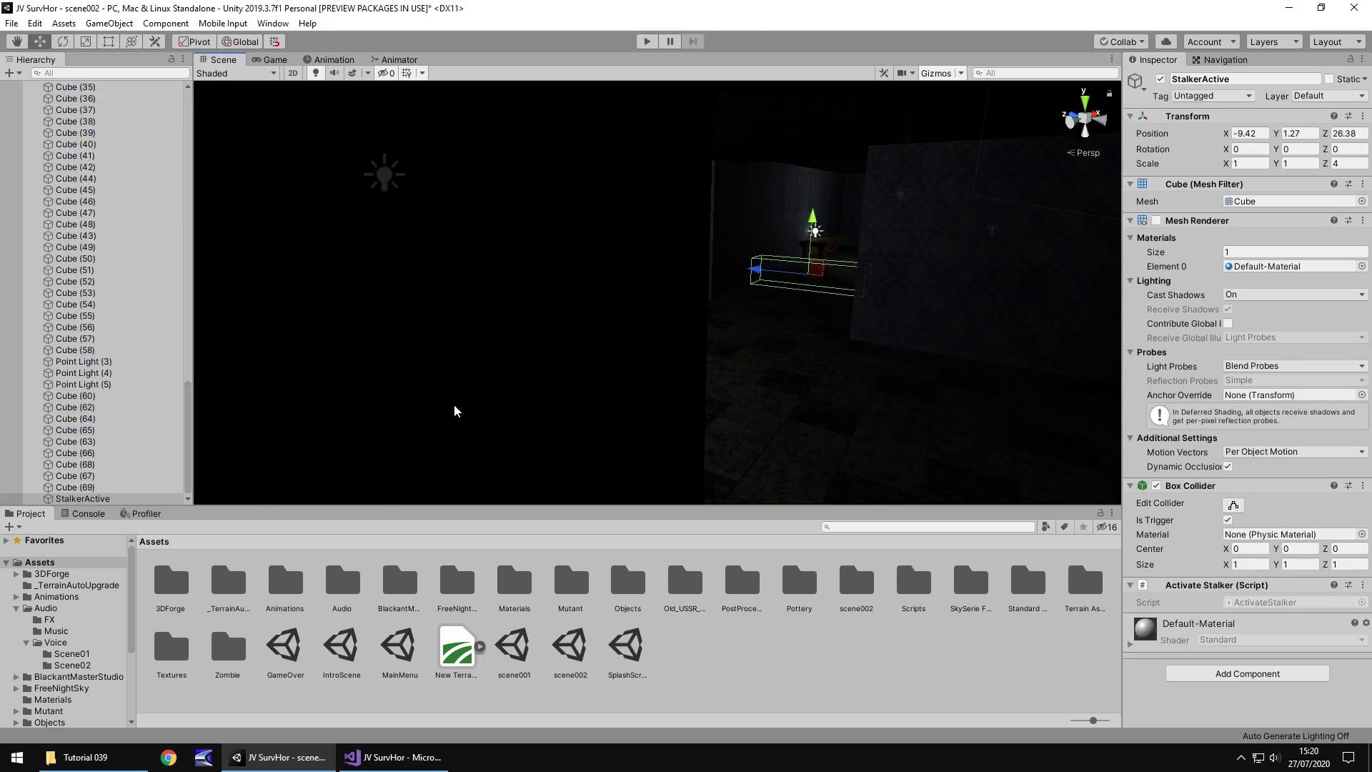
pyautogui.scroll(5, 646, 363)
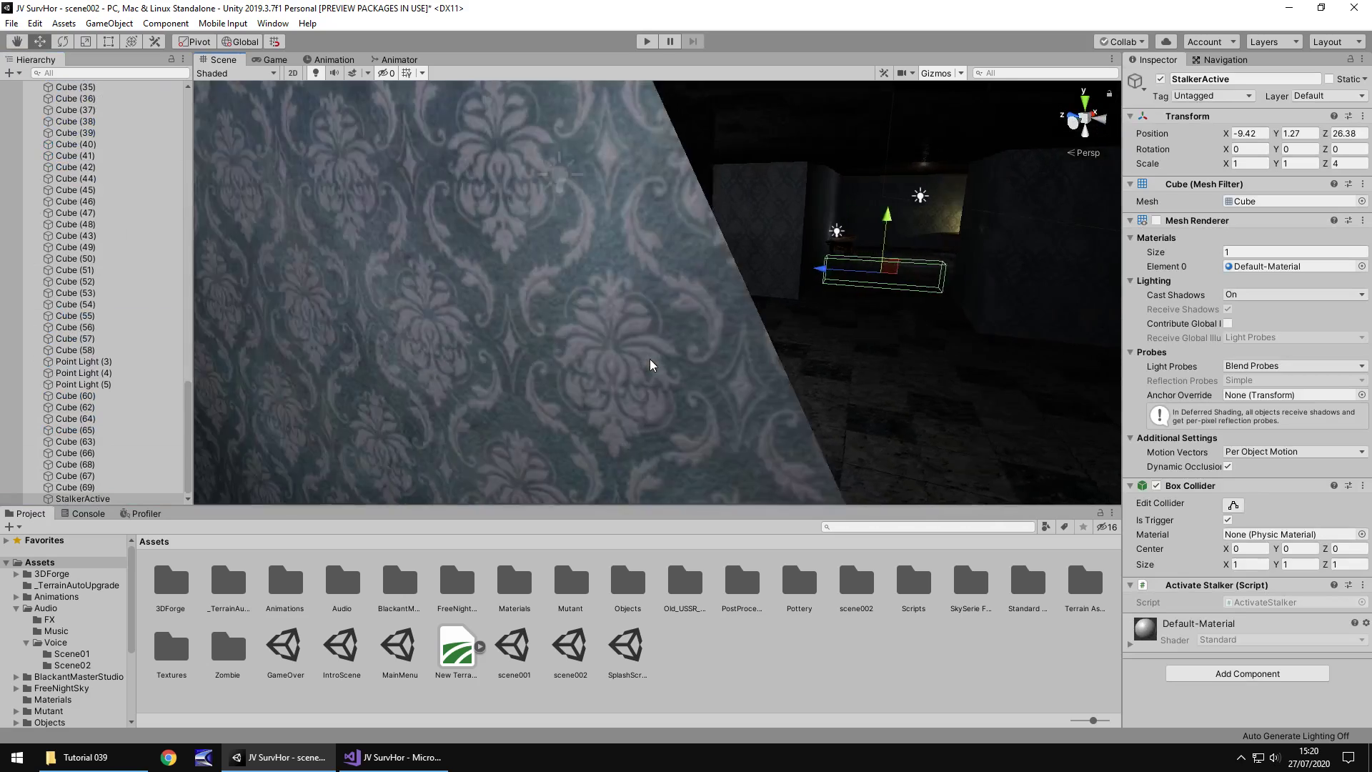
pyautogui.scroll(-10, 649, 359)
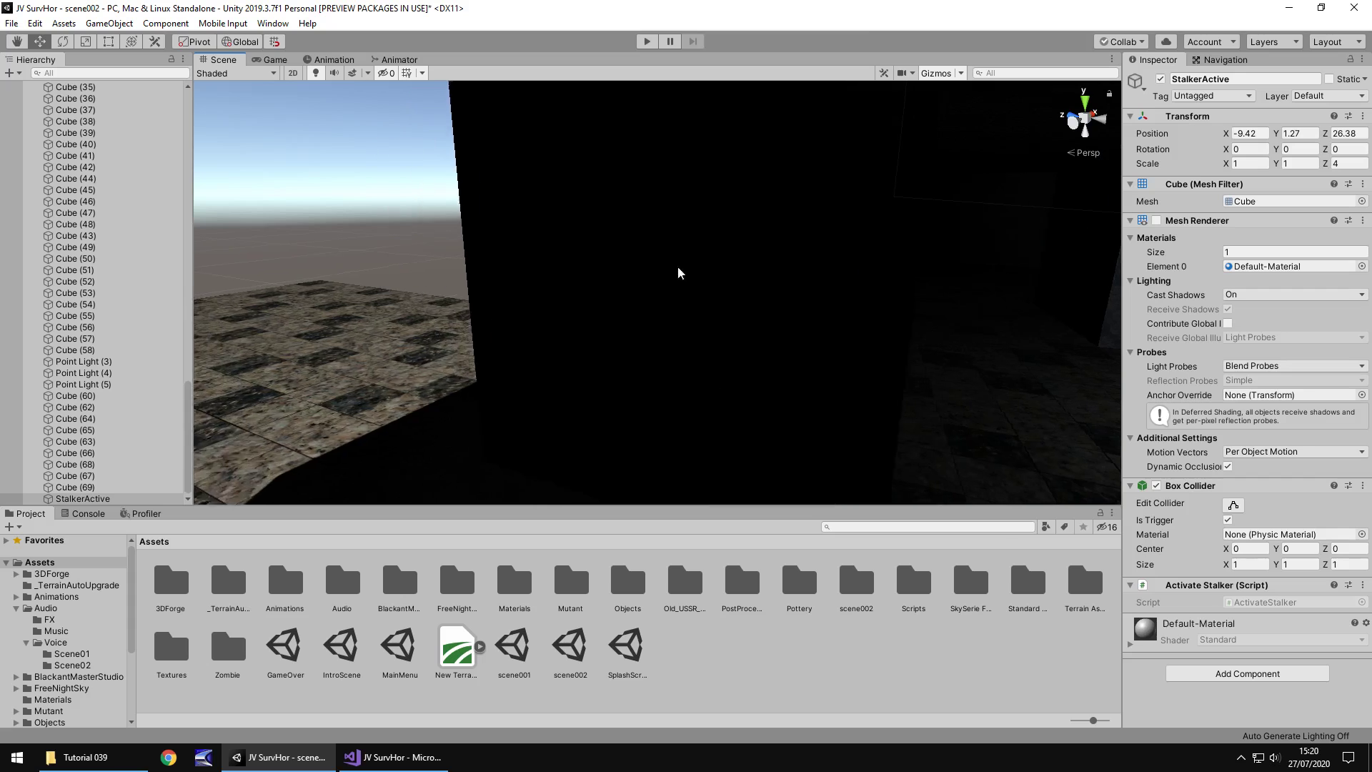
pyautogui.scroll(8, 734, 233)
pyautogui.moveTo(787, 374); pyautogui.dragTo(637, 357, button='right')
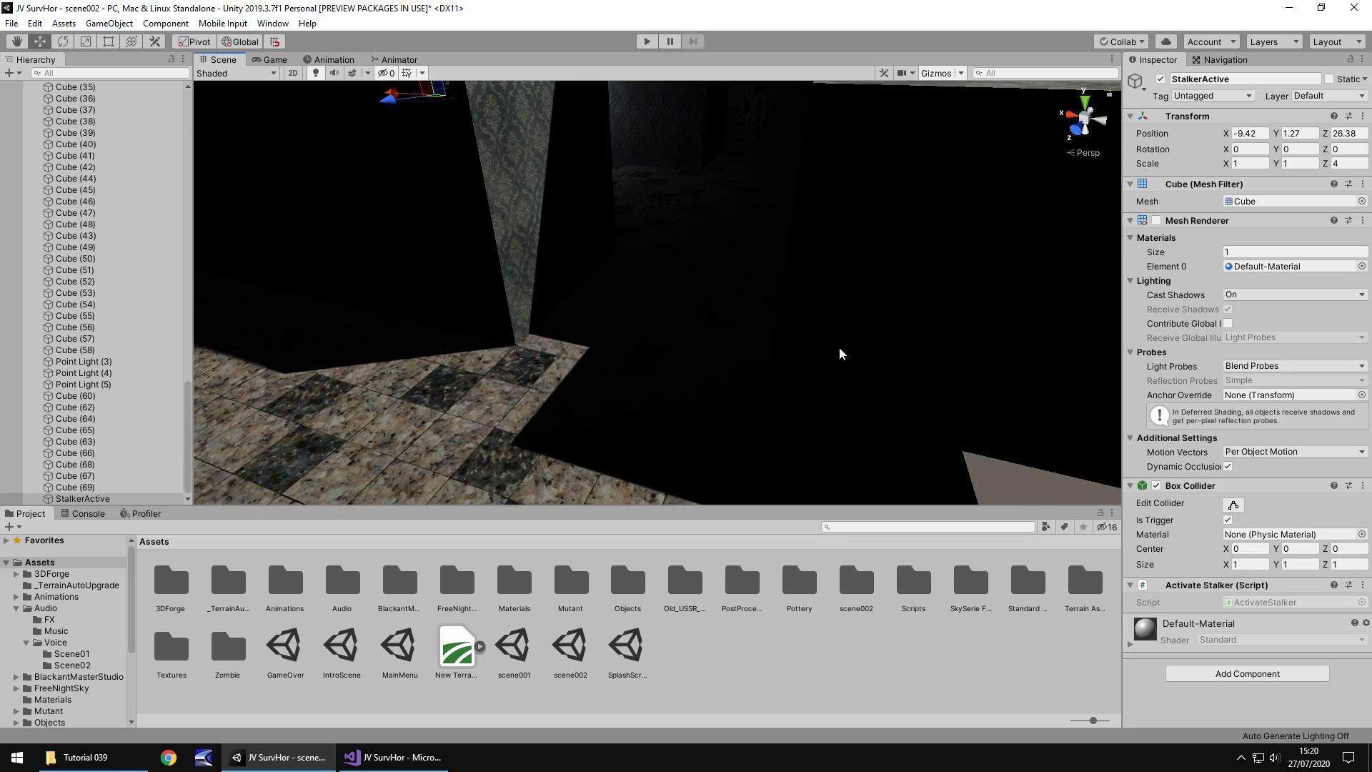
pyautogui.moveTo(706, 321); pyautogui.dragTo(652, 324, button='right')
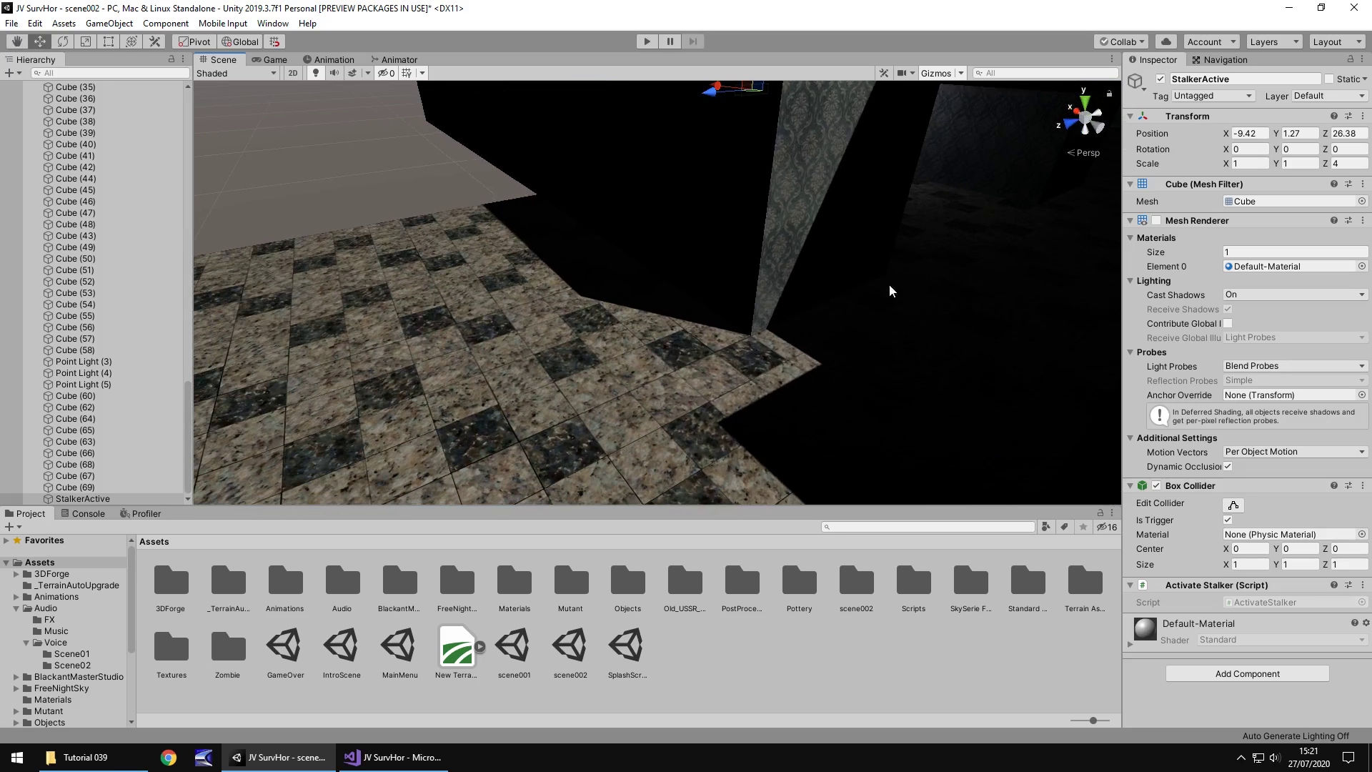
pyautogui.moveTo(922, 336); pyautogui.dragTo(1001, 432, button='right')
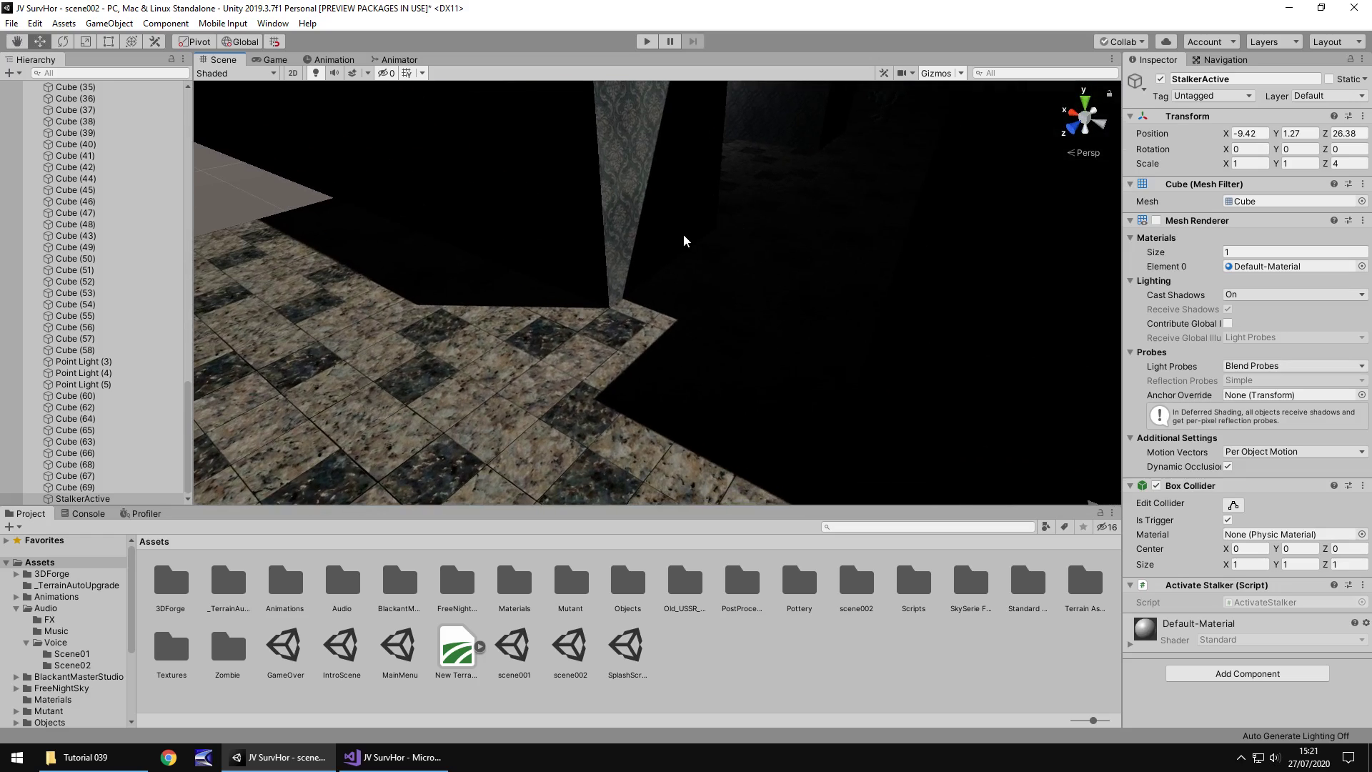
# Review the ActivateStalker script in Visual Studio, then return to Unity's scene
pyautogui.click(393, 757)
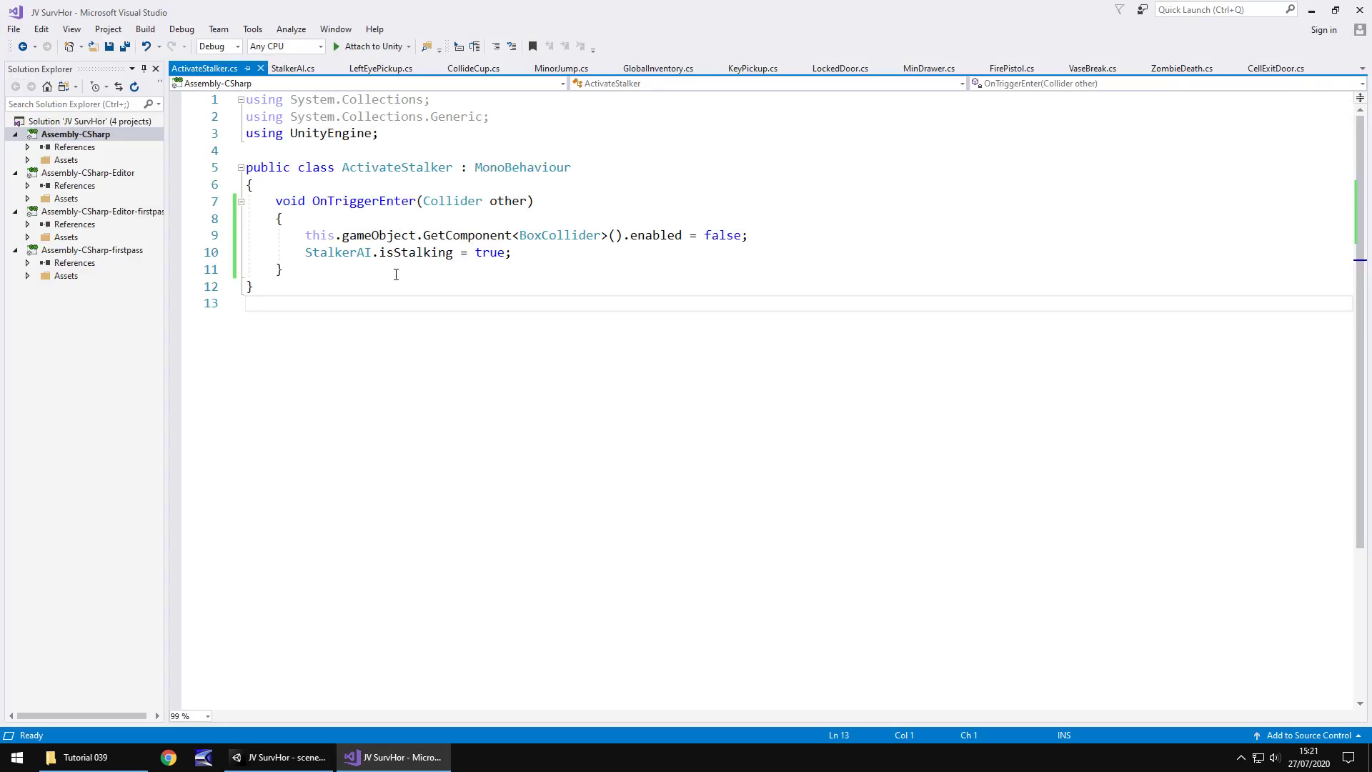
pyautogui.click(280, 757)
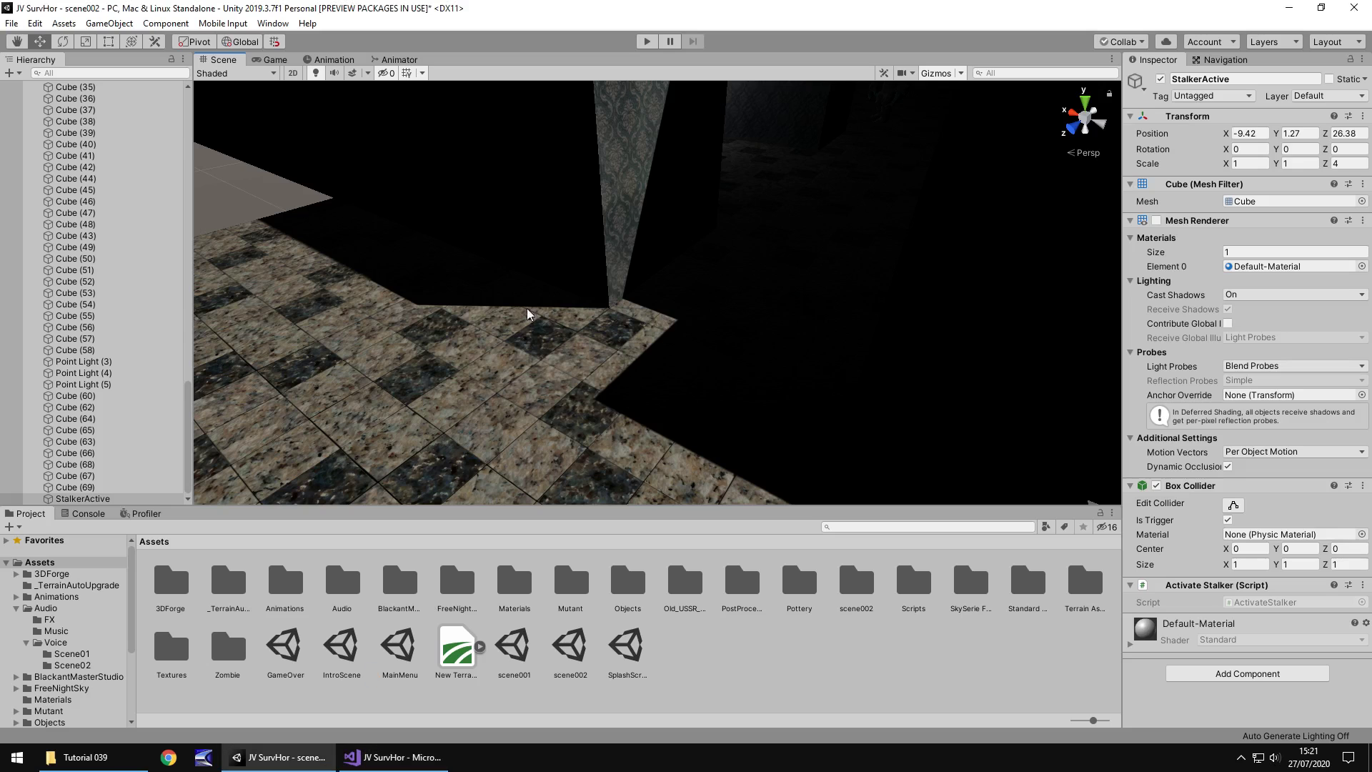
pyautogui.moveTo(720, 263); pyautogui.dragTo(629, 226, button='right')
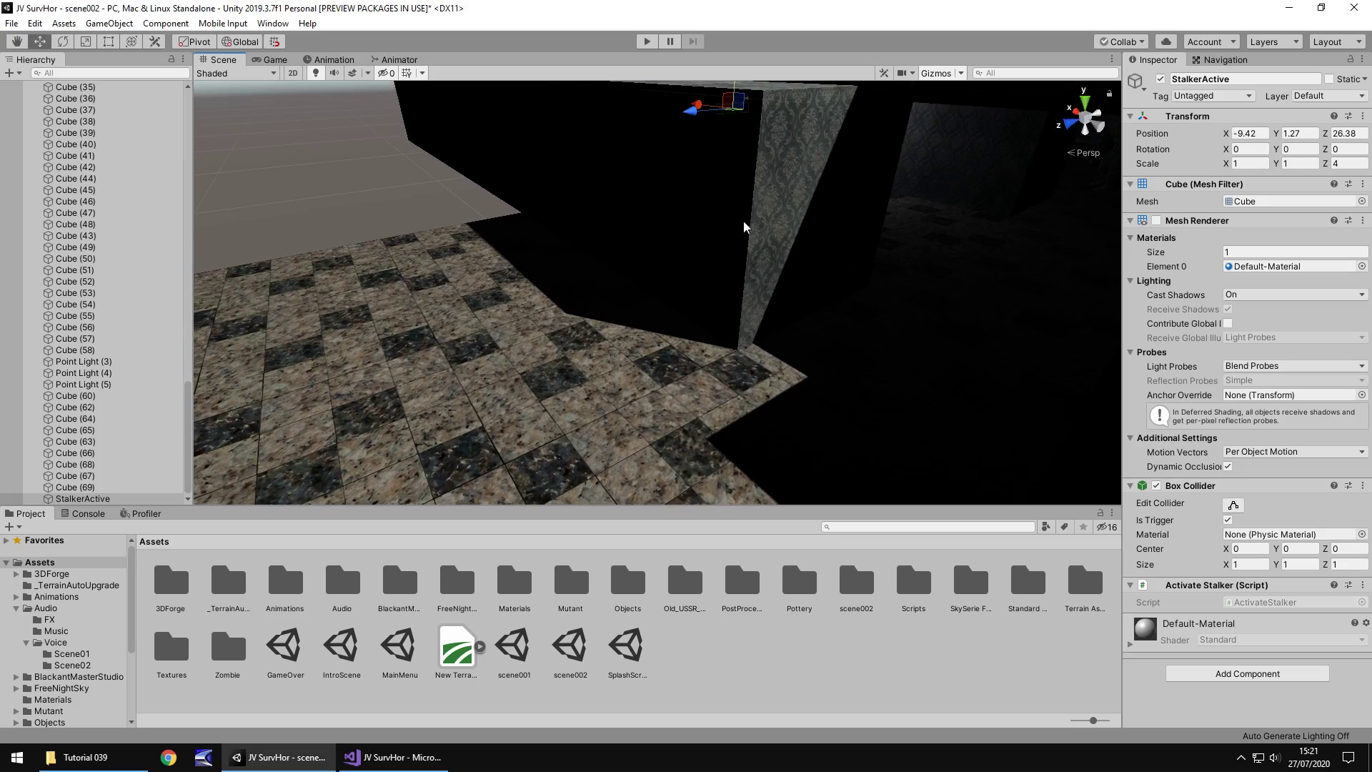
pyautogui.moveTo(734, 269); pyautogui.dragTo(619, 264, button='right')
pyautogui.scroll(-5, 545, 235)
# Slide wall block Cube (59) along Z to 61.5 and duplicate it to extend the wall
pyautogui.scroll(5, 619, 264)
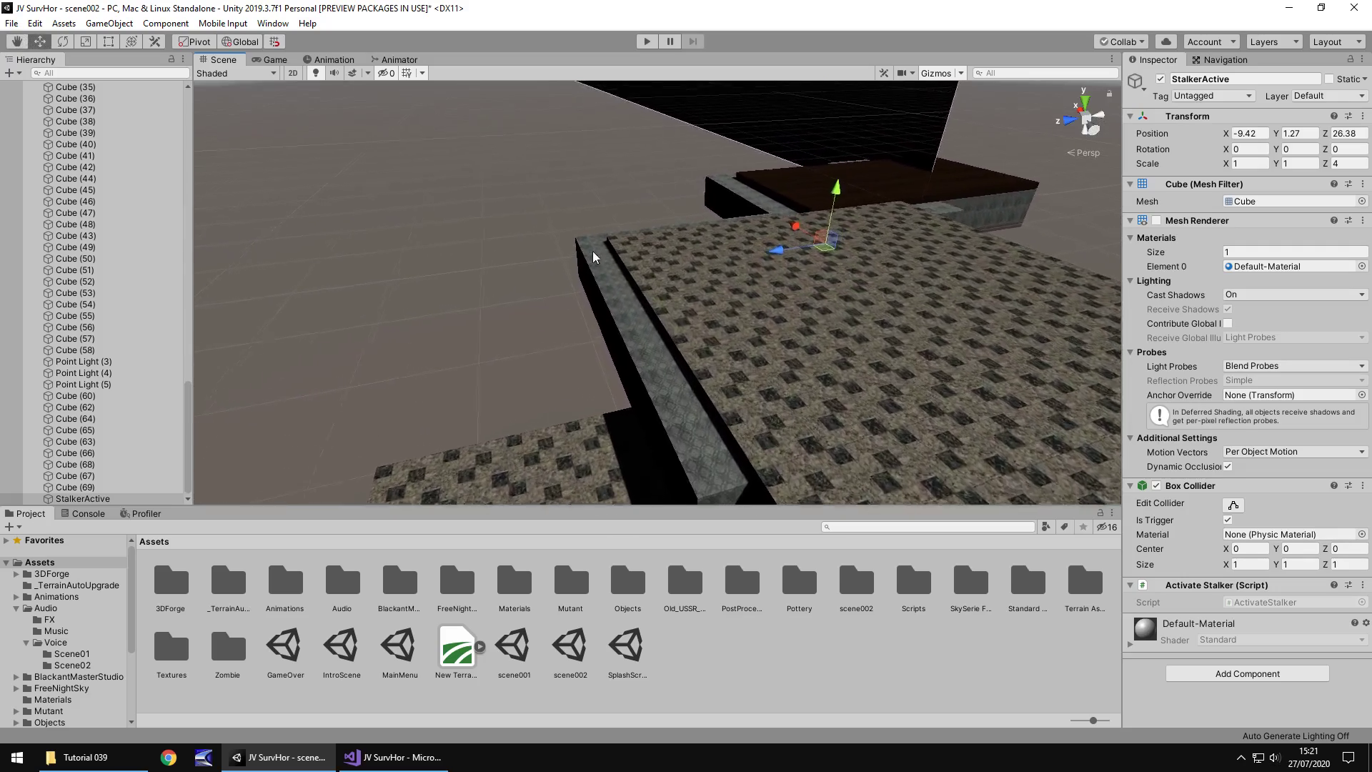
pyautogui.click(688, 301)
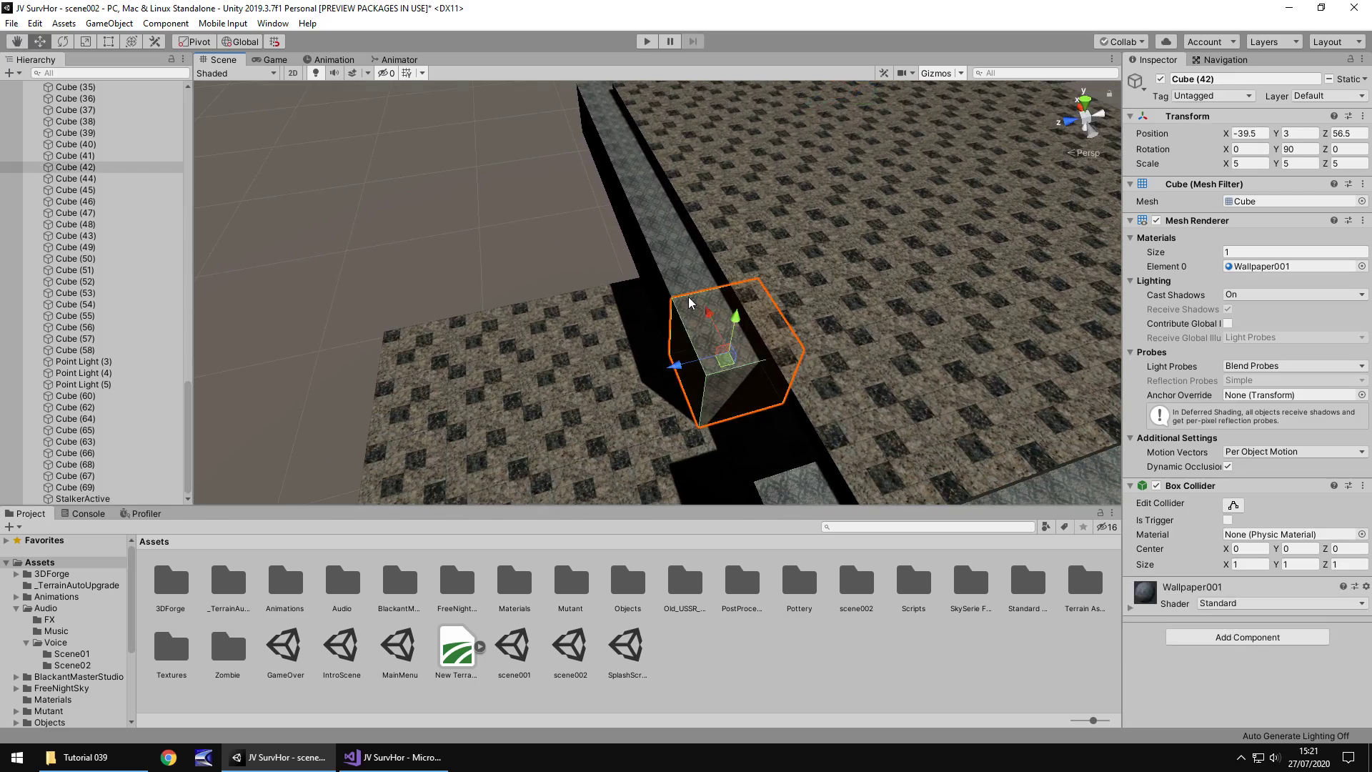
pyautogui.click(675, 254)
pyautogui.moveTo(643, 300)
pyautogui.mouseDown()
pyautogui.moveTo(476, 333)
pyautogui.moveTo(742, 328)
pyautogui.moveTo(843, 279)
pyautogui.moveTo(622, 311)
pyautogui.mouseUp()
pyautogui.hotkey('ctrl', 'd')
# Duplicate Cube (61) into another wall block and orbit to check the wallpapered section
pyautogui.hotkey('ctrl', 'd')
pyautogui.hotkey('ctrl', 'd')
pyautogui.hotkey('ctrl', 'd')
pyautogui.keyDown('alt'); pyautogui.moveTo(766, 206); pyautogui.dragTo(152, 238); pyautogui.keyUp('alt')
pyautogui.hotkey('ctrl', 'd')
pyautogui.moveTo(151, 238); pyautogui.dragTo(636, 390, button='middle')
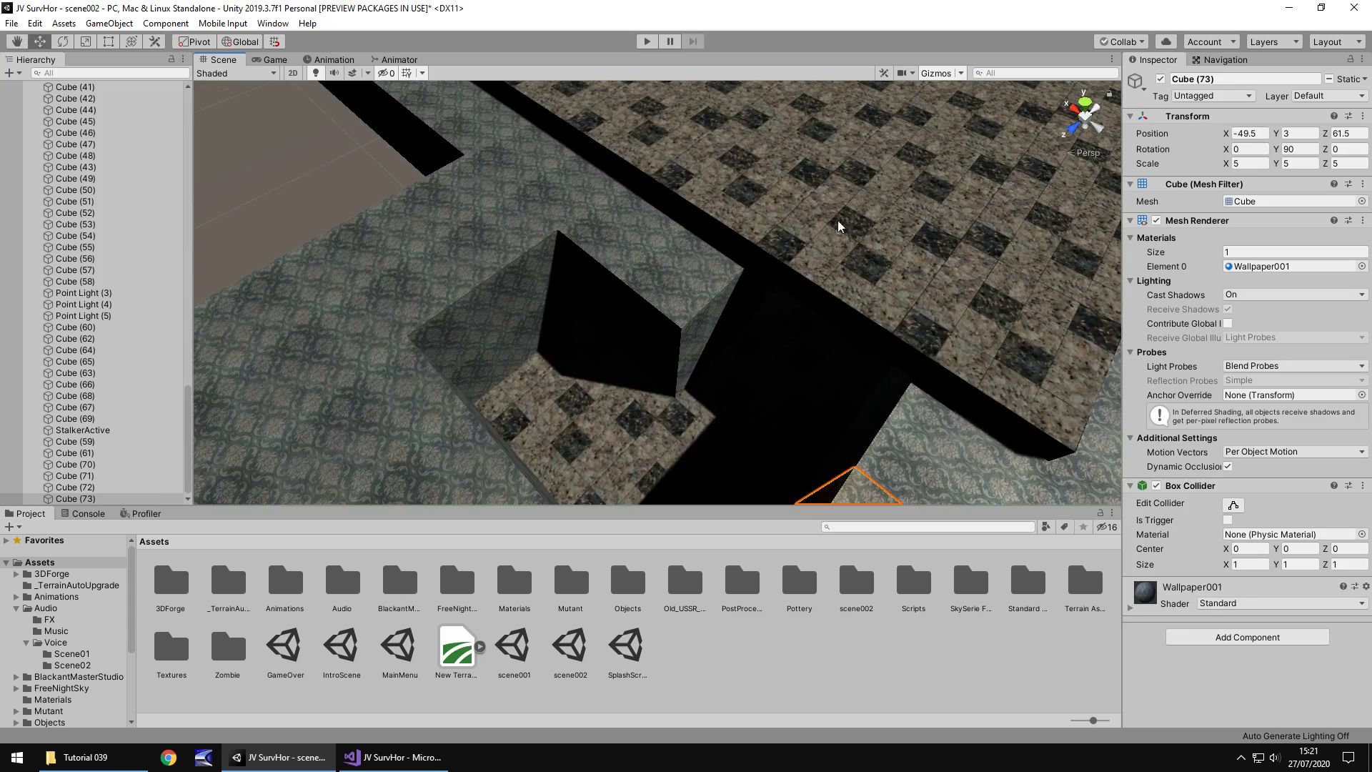
pyautogui.keyDown('alt'); pyautogui.moveTo(836, 221); pyautogui.dragTo(668, 306); pyautogui.keyUp('alt')
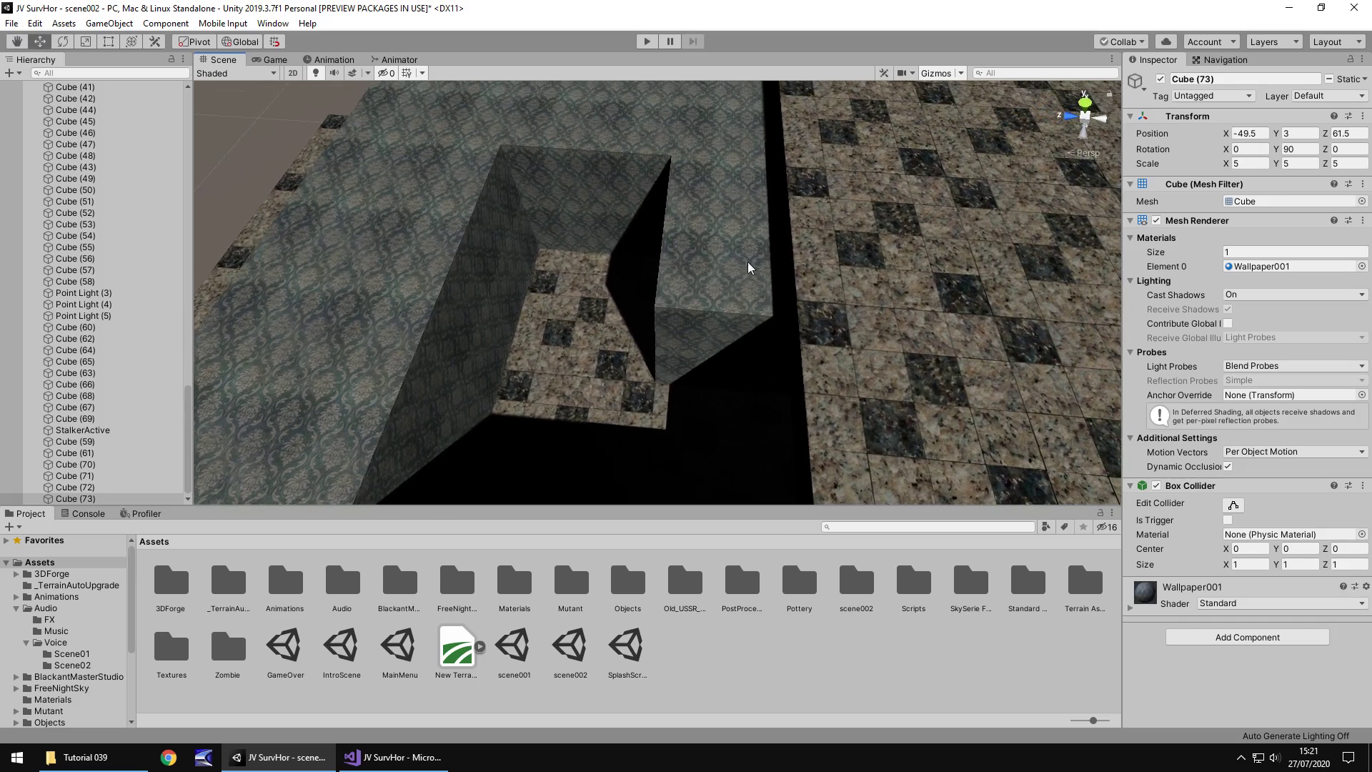
pyautogui.keyDown('alt'); pyautogui.moveTo(659, 220); pyautogui.dragTo(779, 303); pyautogui.keyUp('alt')
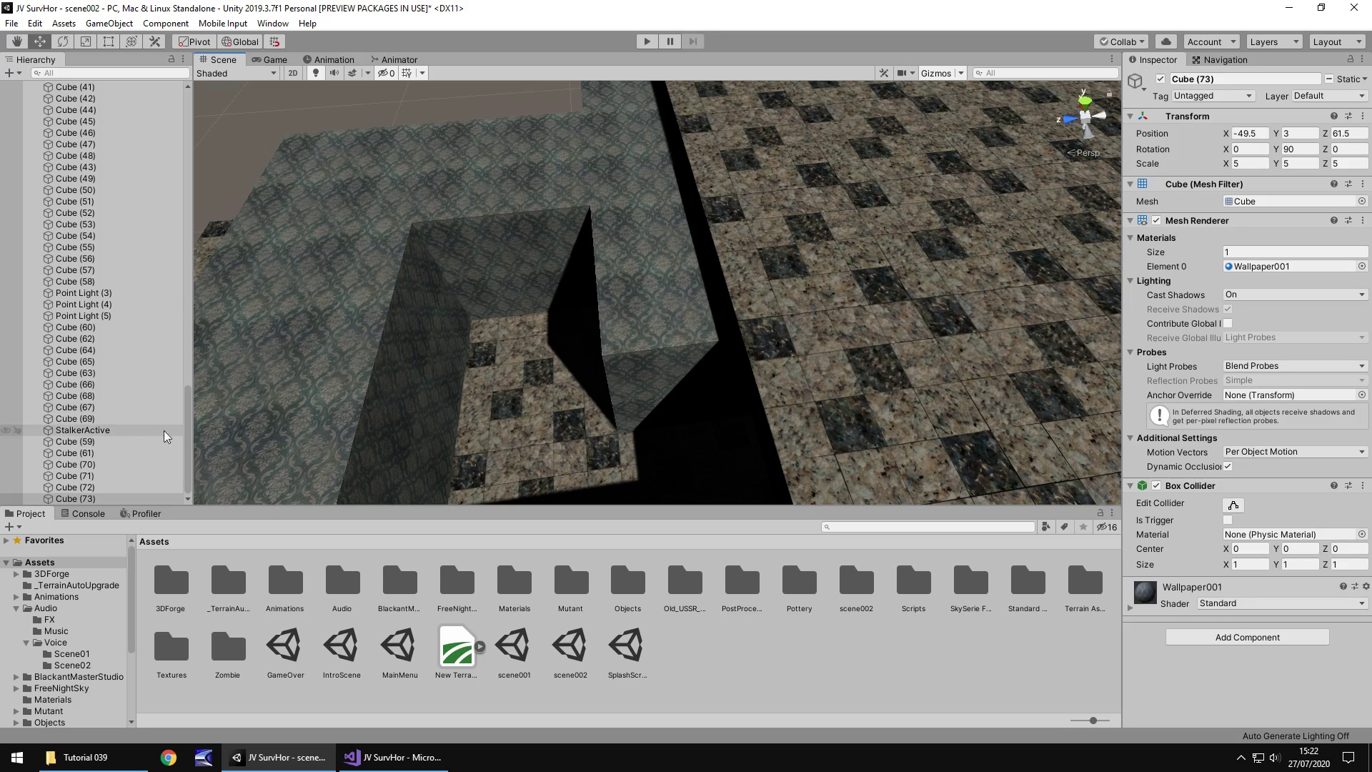
pyautogui.moveTo(793, 409); pyautogui.dragTo(576, 358, button='right')
# Duplicate the LeftEyeObj eye piece and rename the copy RightEyeObject
pyautogui.click(432, 437)
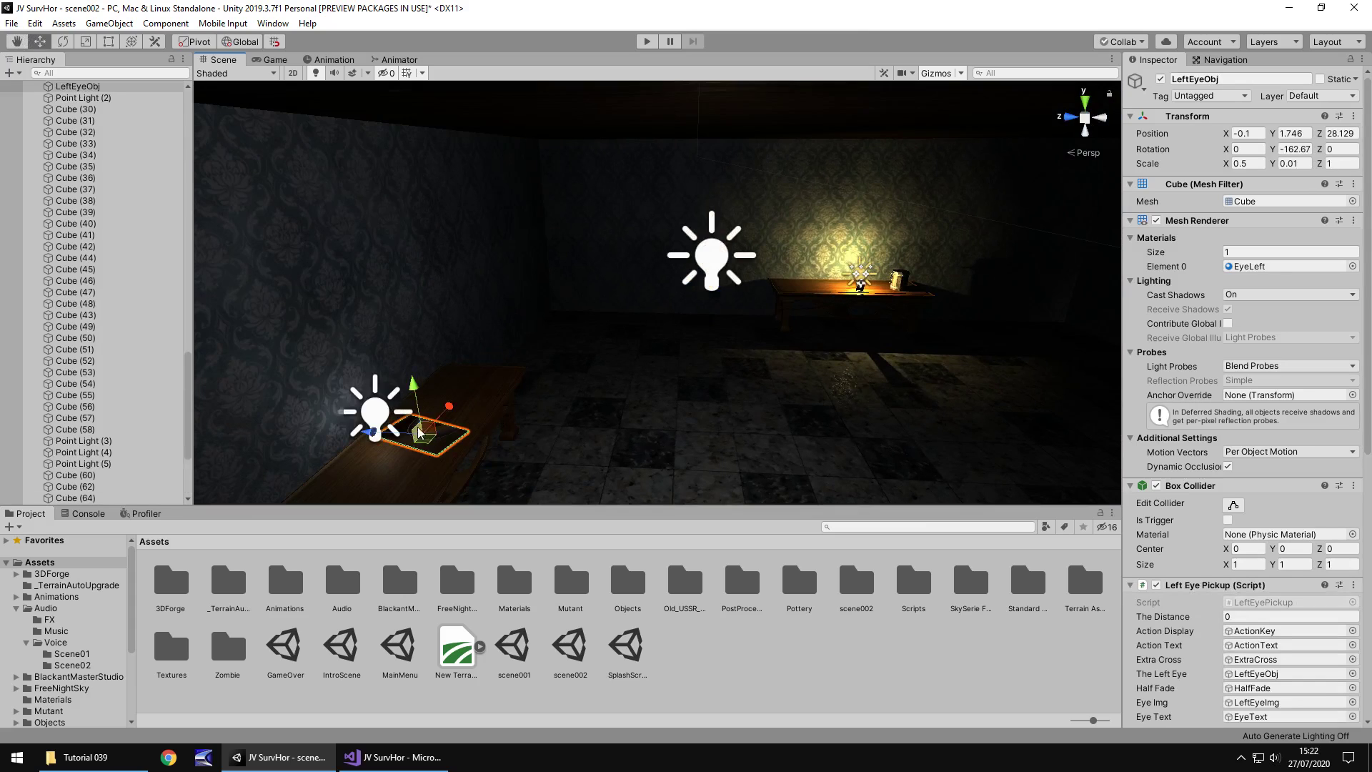
pyautogui.click(93, 87)
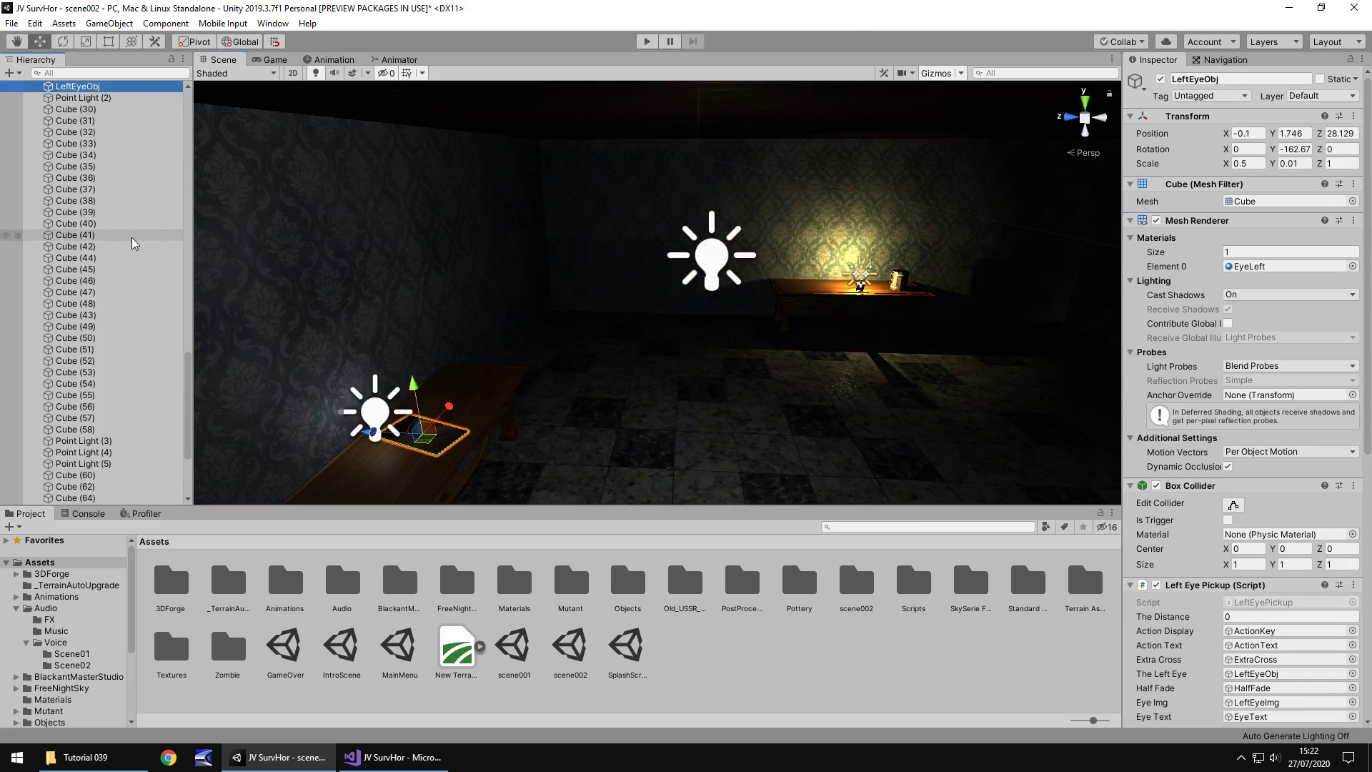
pyautogui.hotkey('ctrl', 'd')
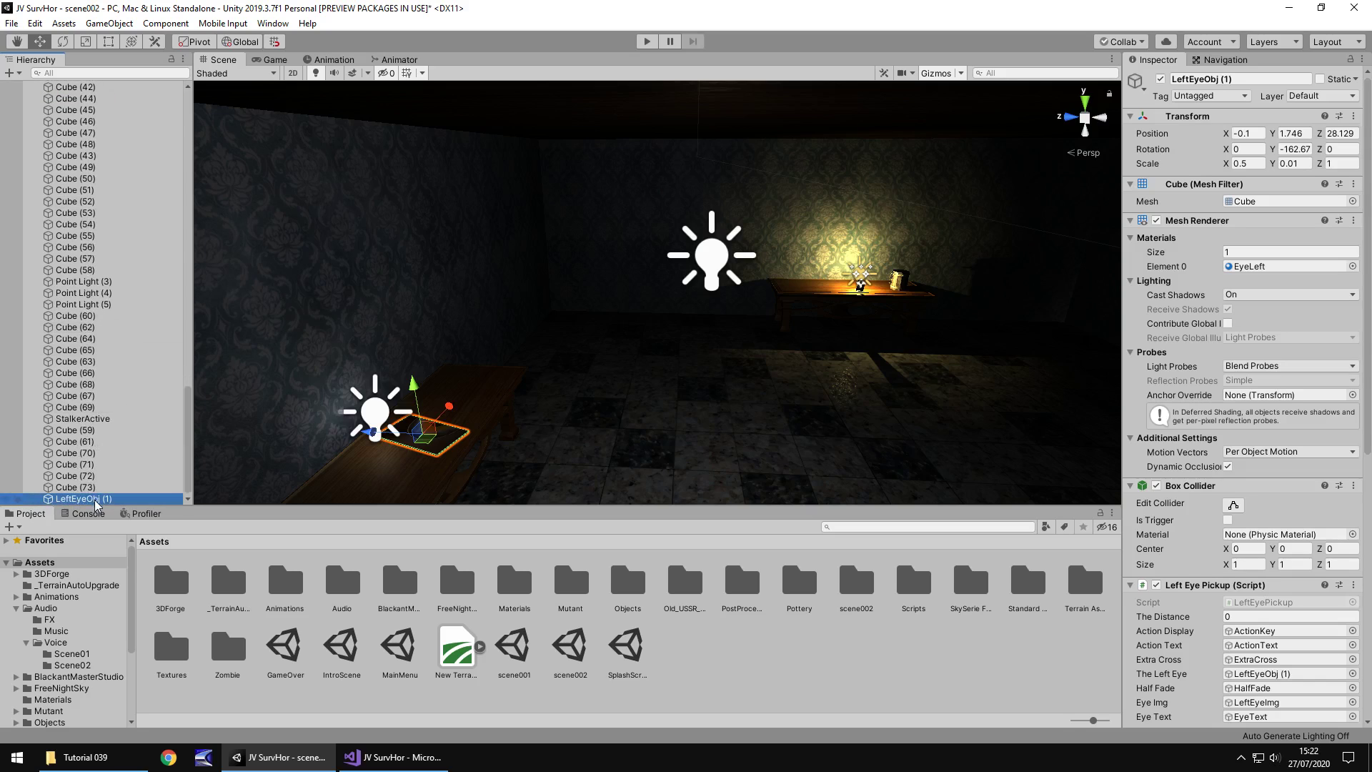
pyautogui.press('F2')
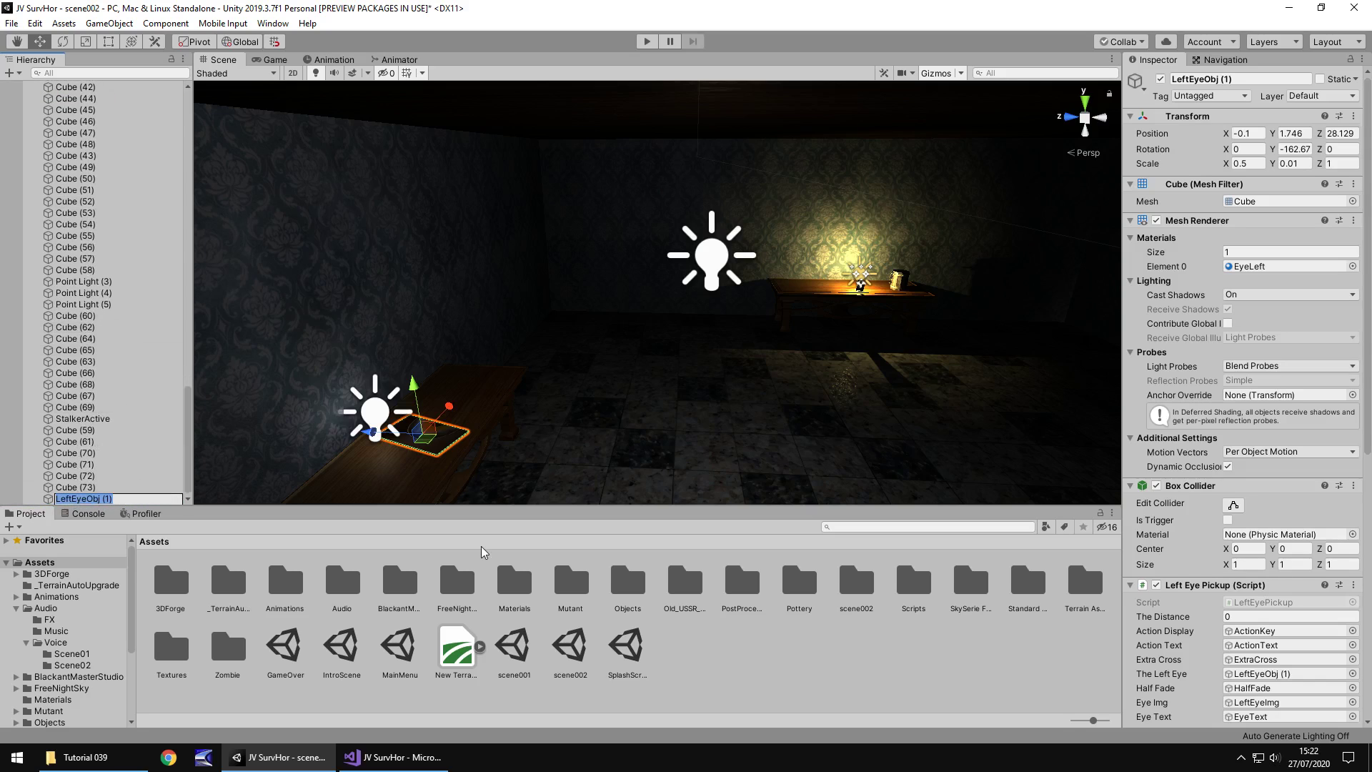
pyautogui.press('BackSpace')
pyautogui.press('Escape')
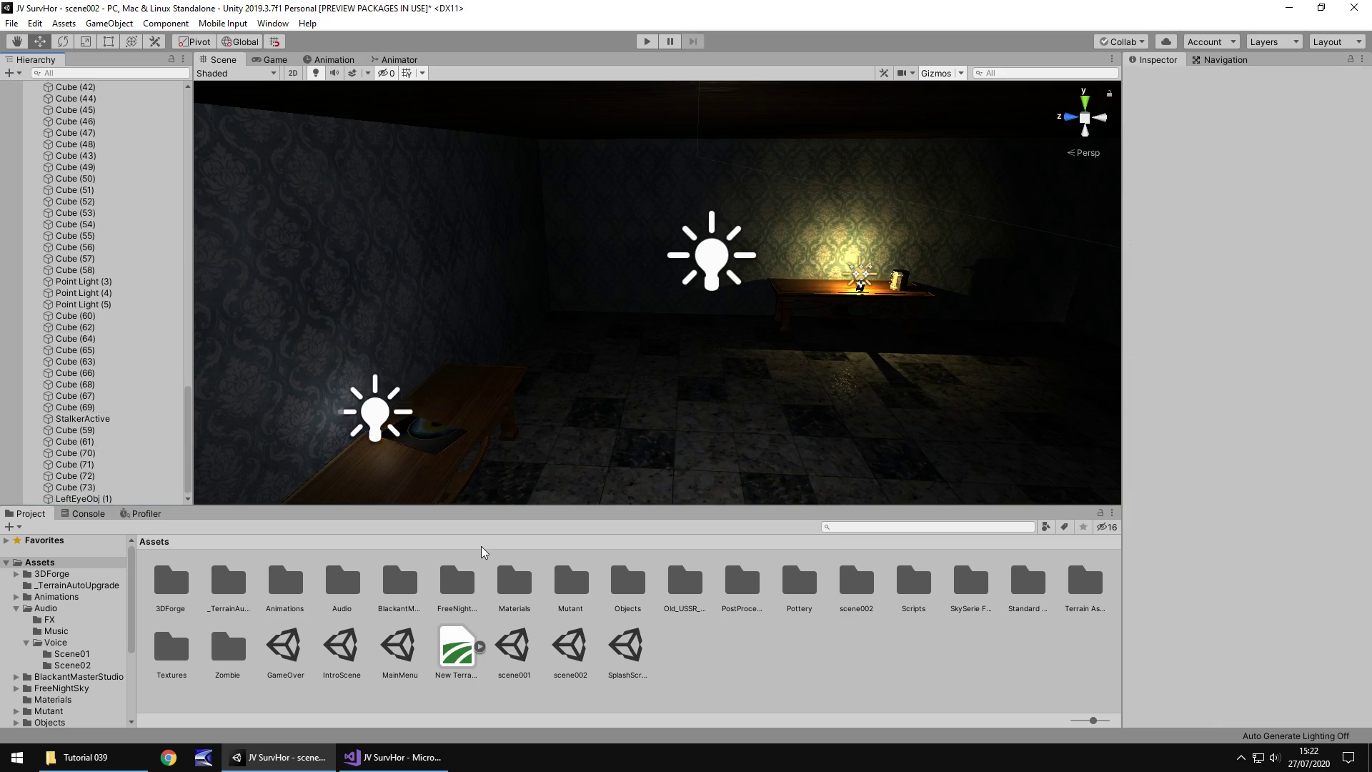
pyautogui.click(131, 499)
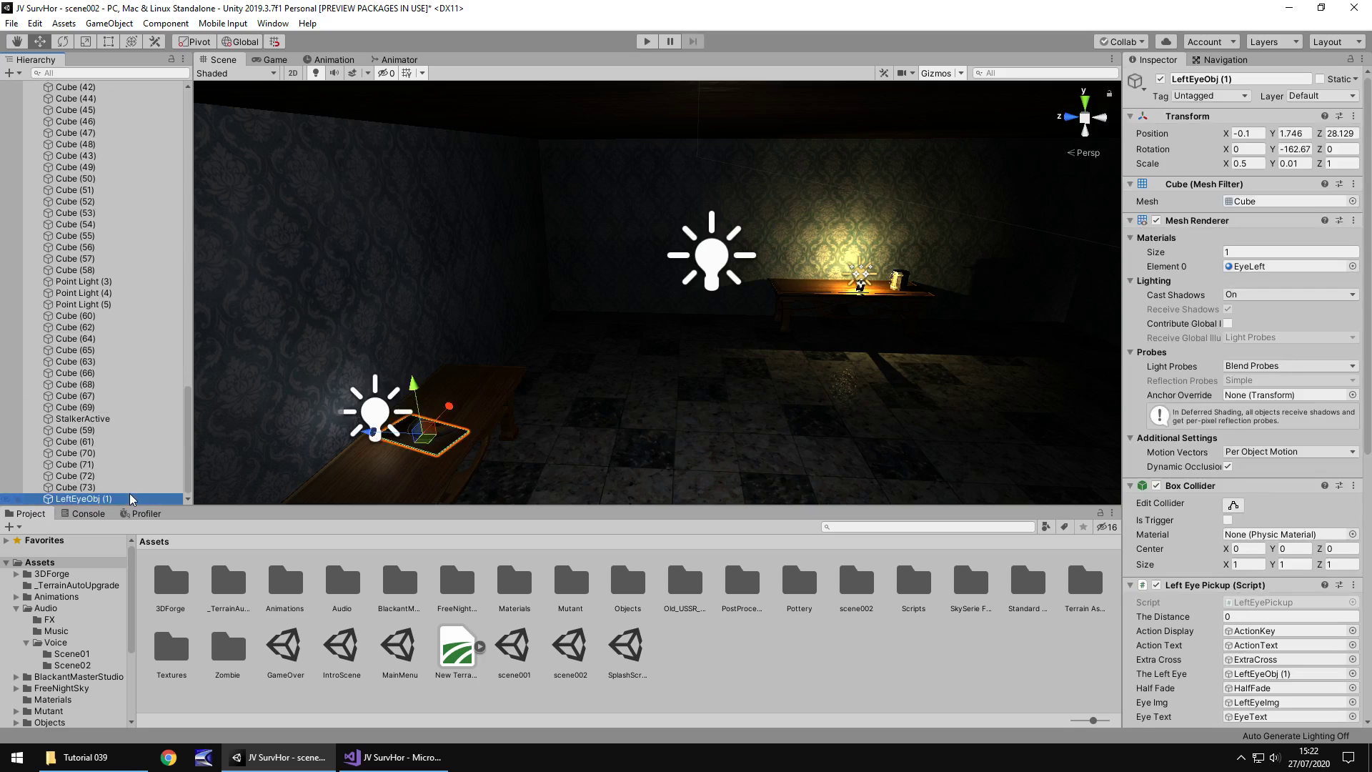
pyautogui.click(141, 496)
pyautogui.write('Right')
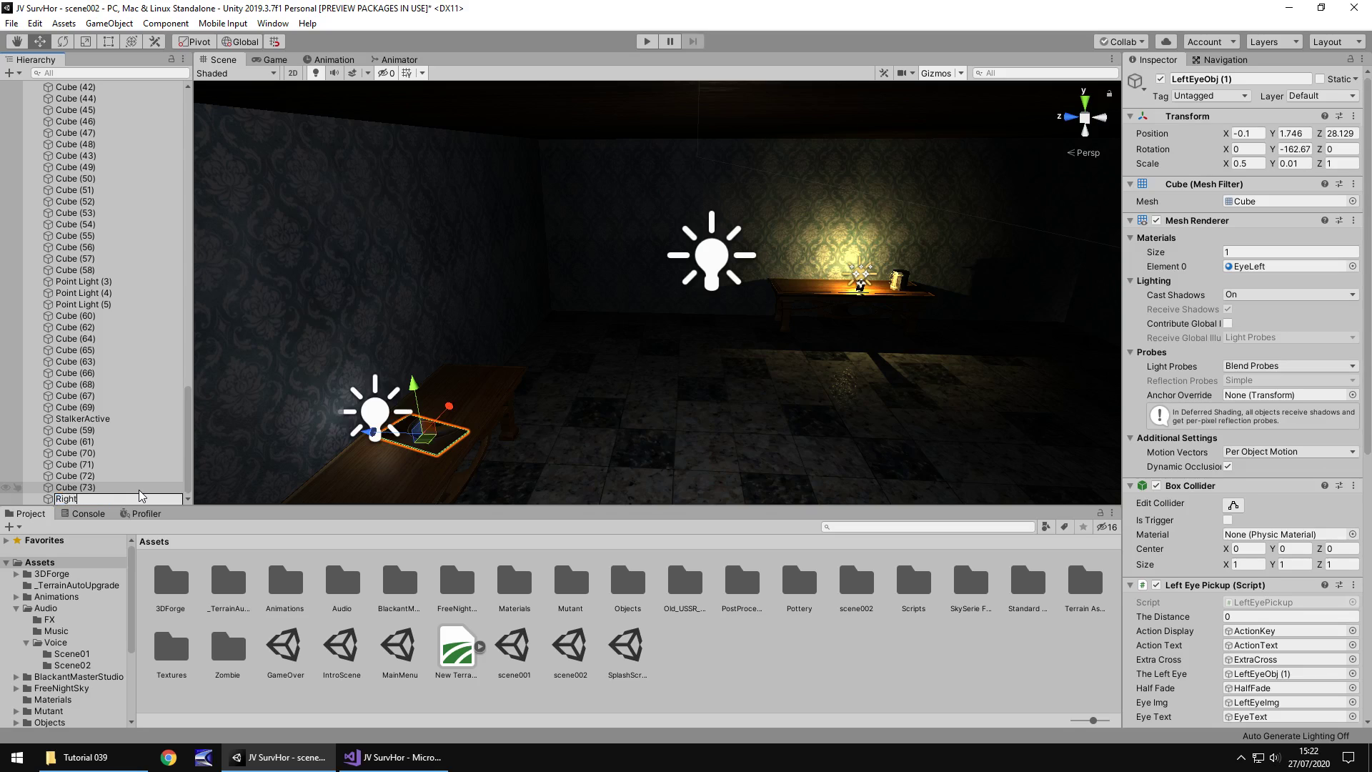
pyautogui.write('EyeOb')
pyautogui.write('ject')
pyautogui.press('Return')
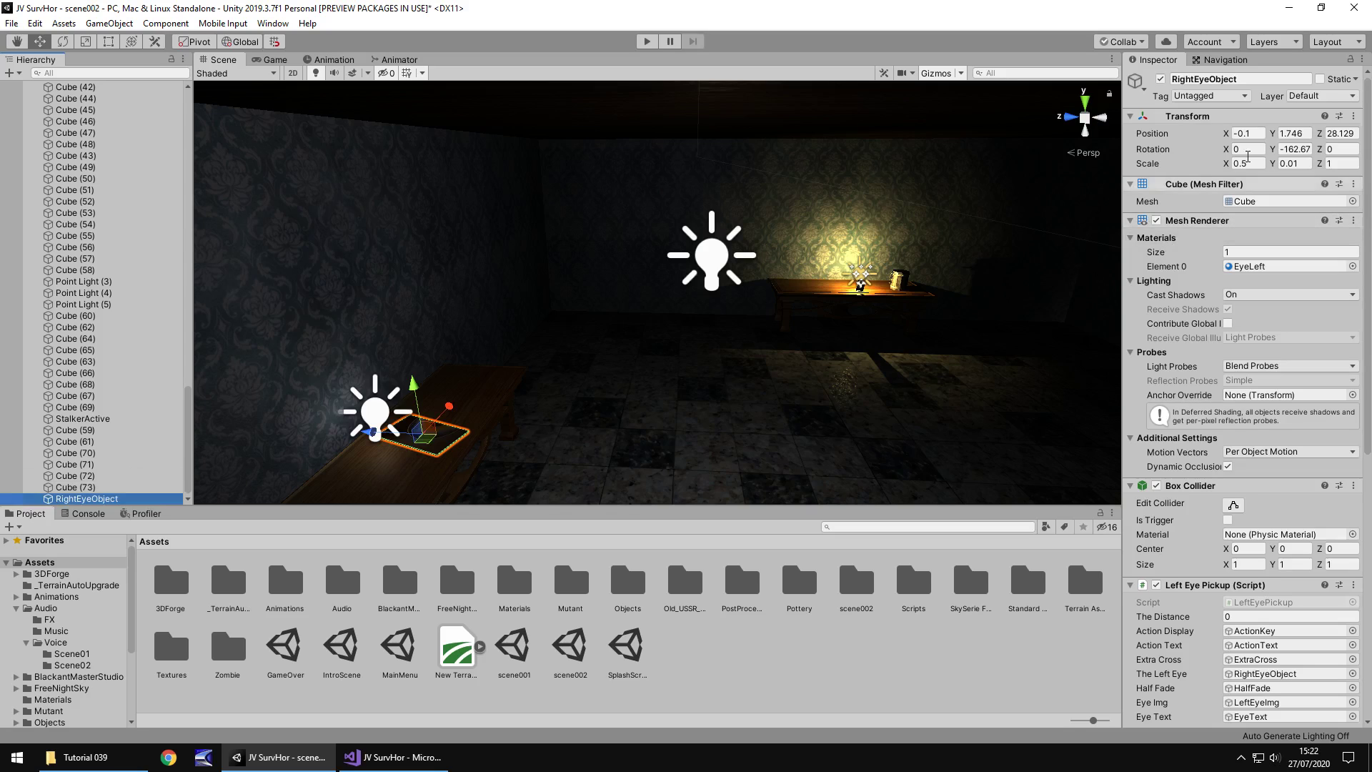
# Set RightEyeObject's X rotation to 90 in the Transform
pyautogui.click(1255, 148)
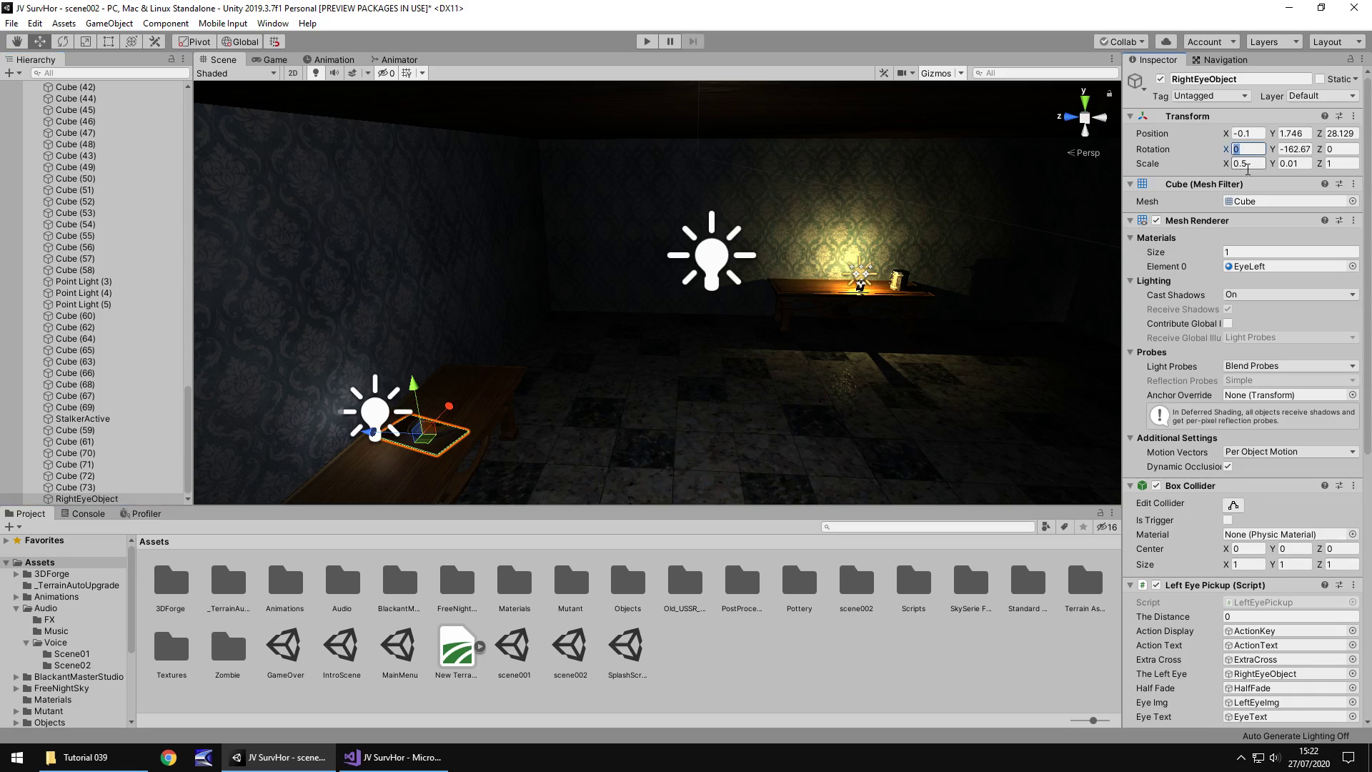
pyautogui.click(1290, 149)
pyautogui.write('0')
pyautogui.click(1249, 149)
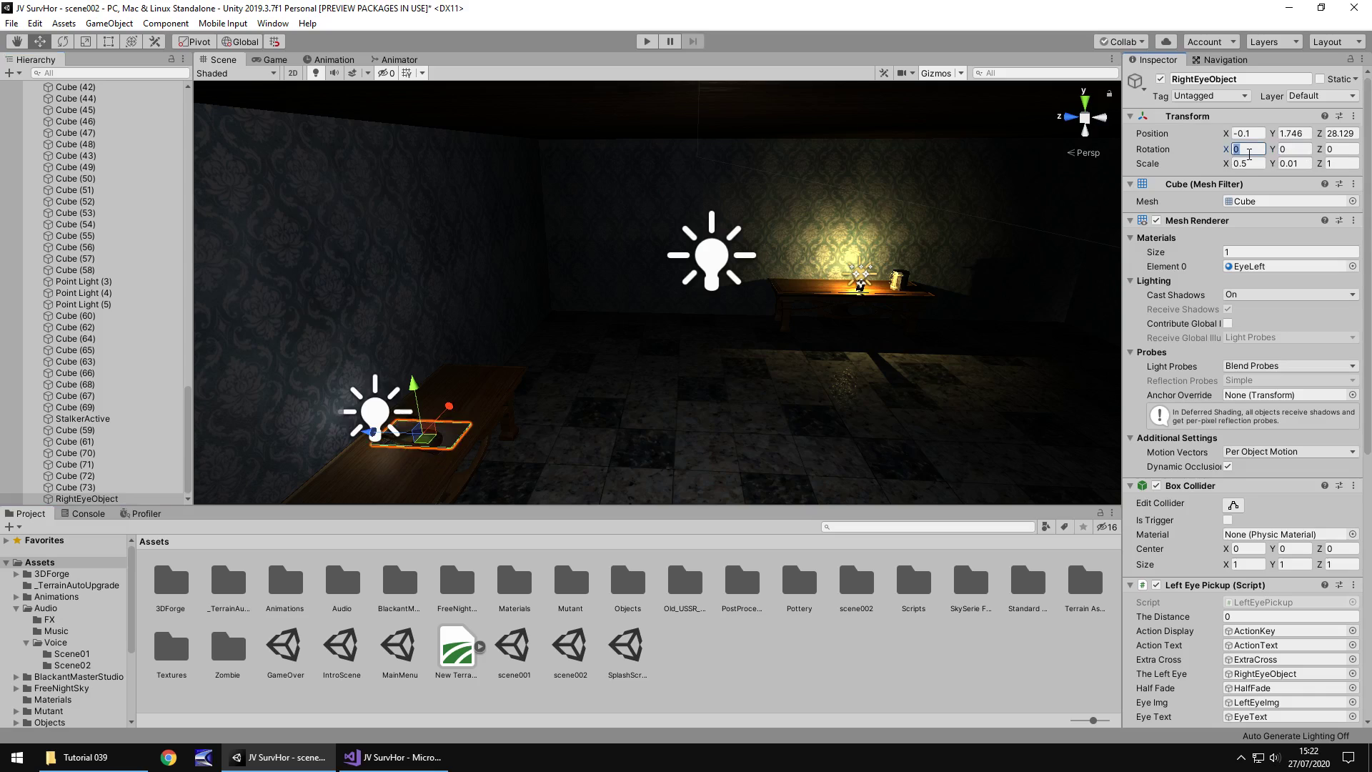
pyautogui.write('90')
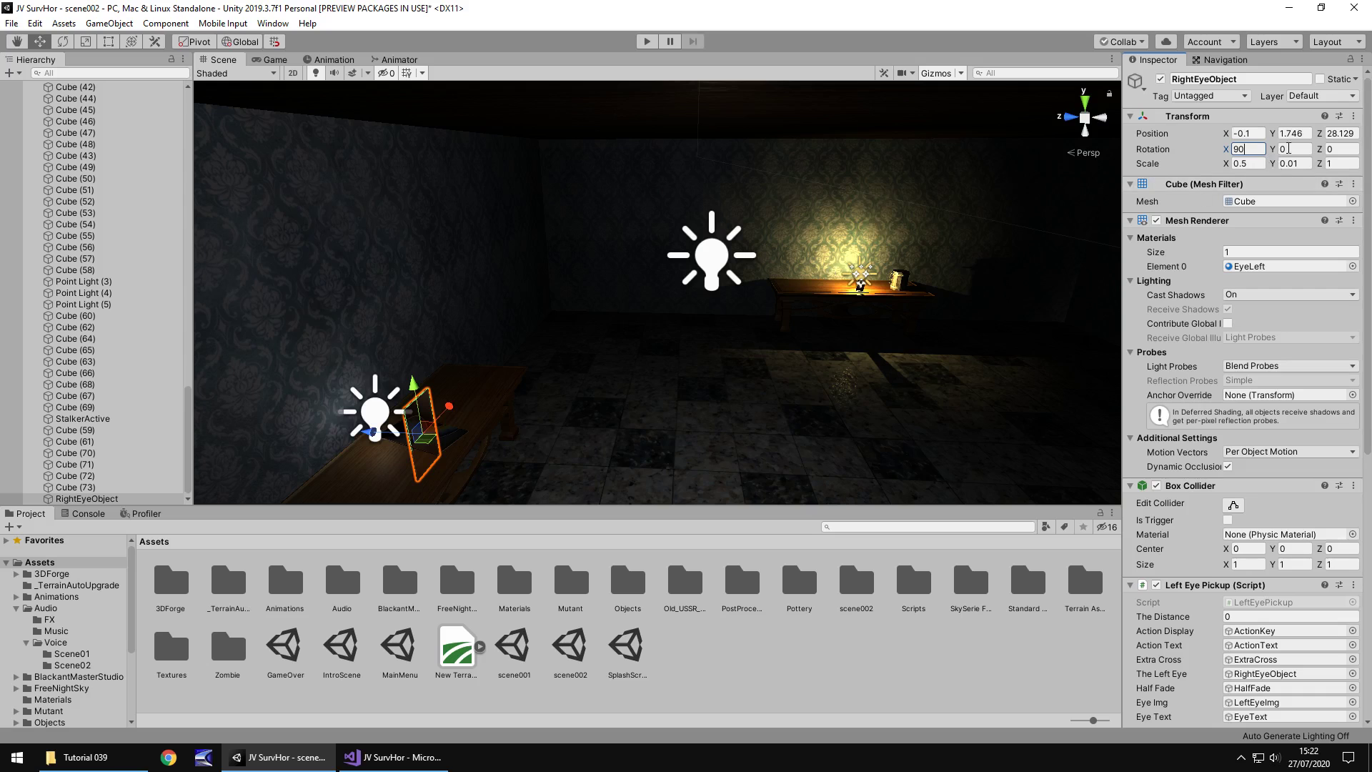
pyautogui.press('Tab')
# Enter Y rotation 90 and move RightEyeObject off the table across the level
pyautogui.write('90')
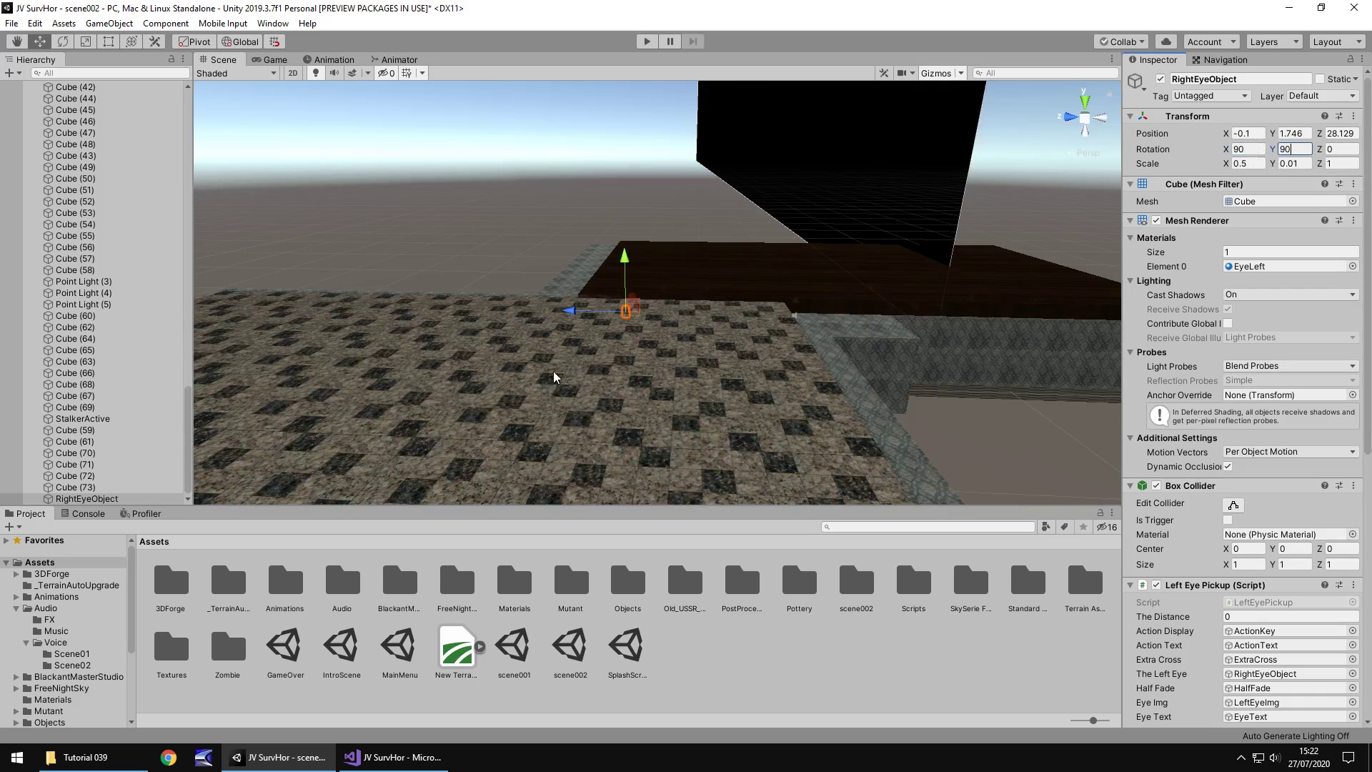
pyautogui.moveTo(554, 377); pyautogui.dragTo(792, 331, button='middle')
pyautogui.press('w')
pyautogui.scroll(-5, 786, 334)
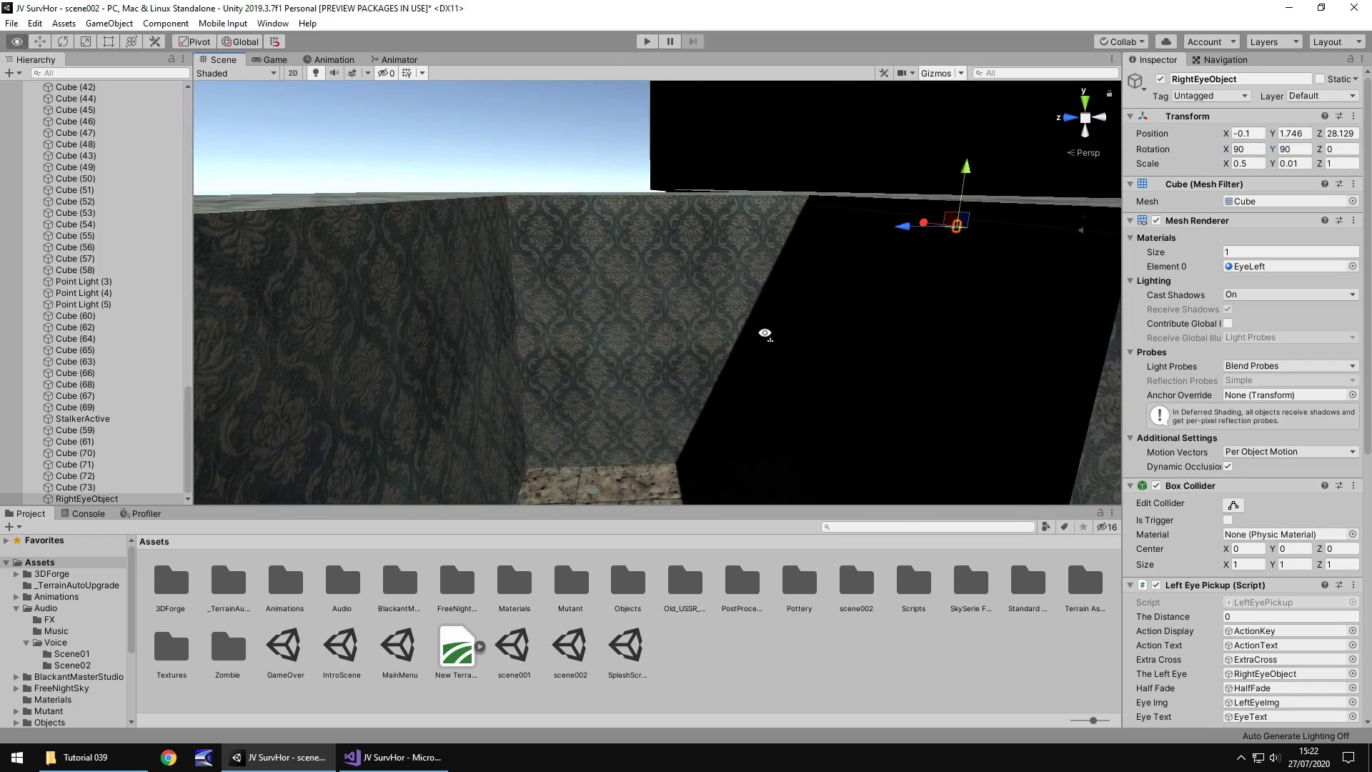
pyautogui.moveTo(893, 229); pyautogui.dragTo(1011, 273)
pyautogui.moveTo(1090, 243); pyautogui.dragTo(564, 420)
# Raise RightEyeObject to height 3.25 and set it flush against the wall at (-37, 3.25, 61.13)
pyautogui.scroll(3, 1003, 340)
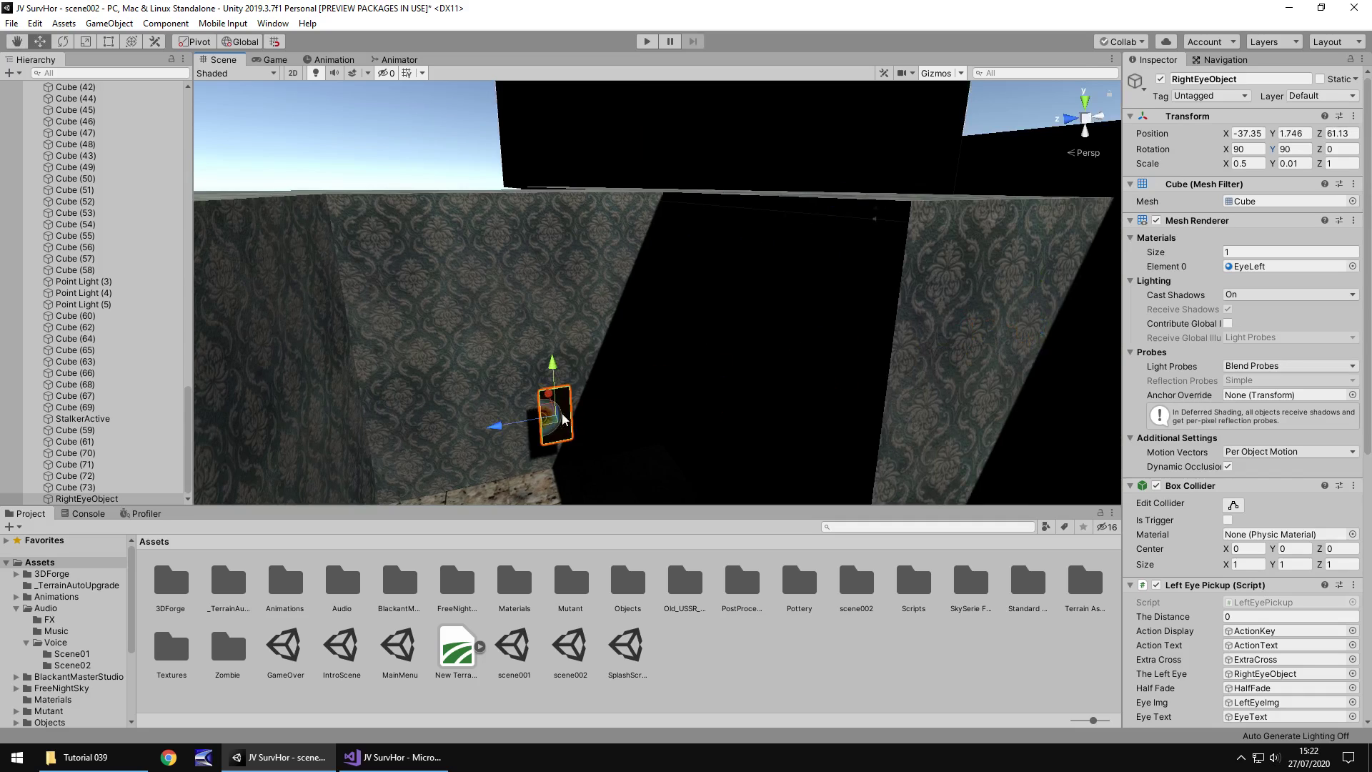
pyautogui.moveTo(560, 372); pyautogui.dragTo(554, 286)
pyautogui.moveTo(554, 286); pyautogui.dragTo(607, 346, button='middle')
pyautogui.moveTo(619, 425); pyautogui.dragTo(594, 415)
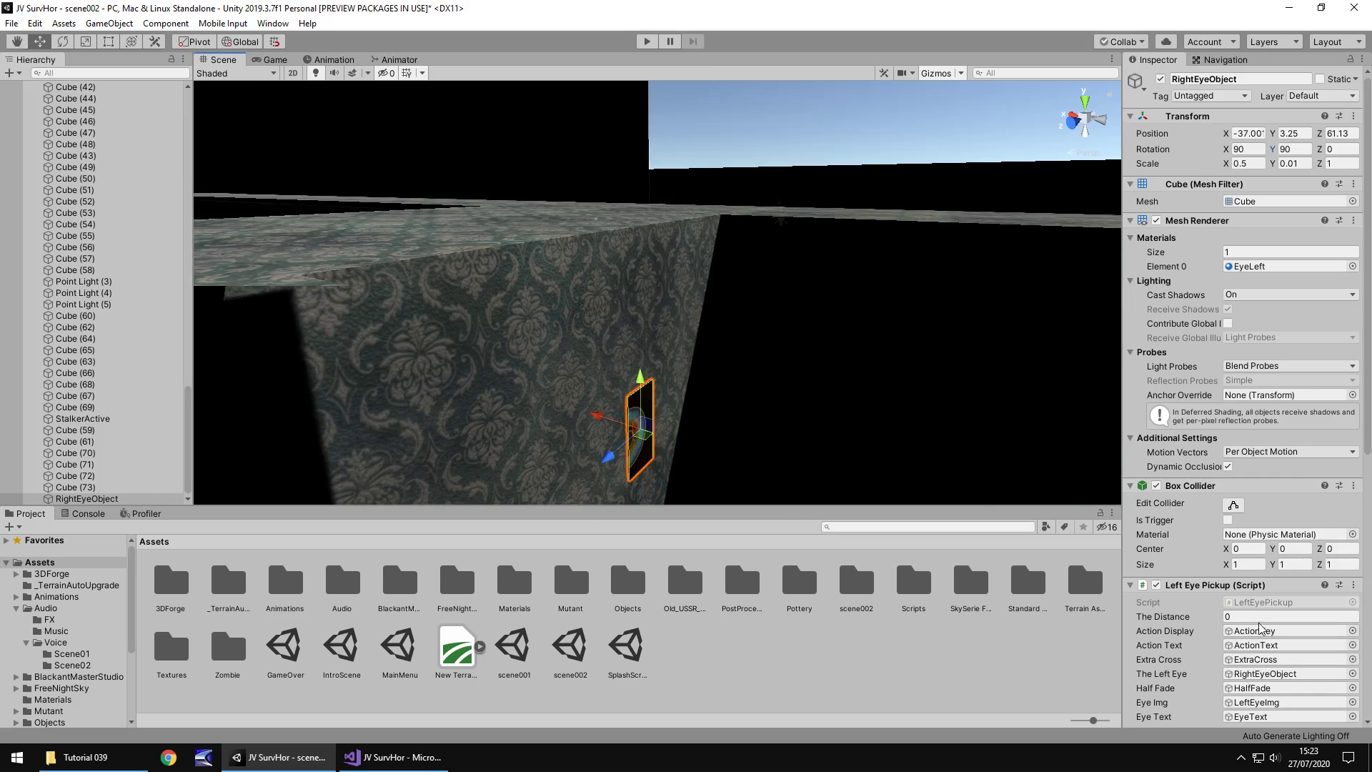
# Duplicate the LeftEyePickup script and name the copy RightEyePickup
pyautogui.click(1295, 606)
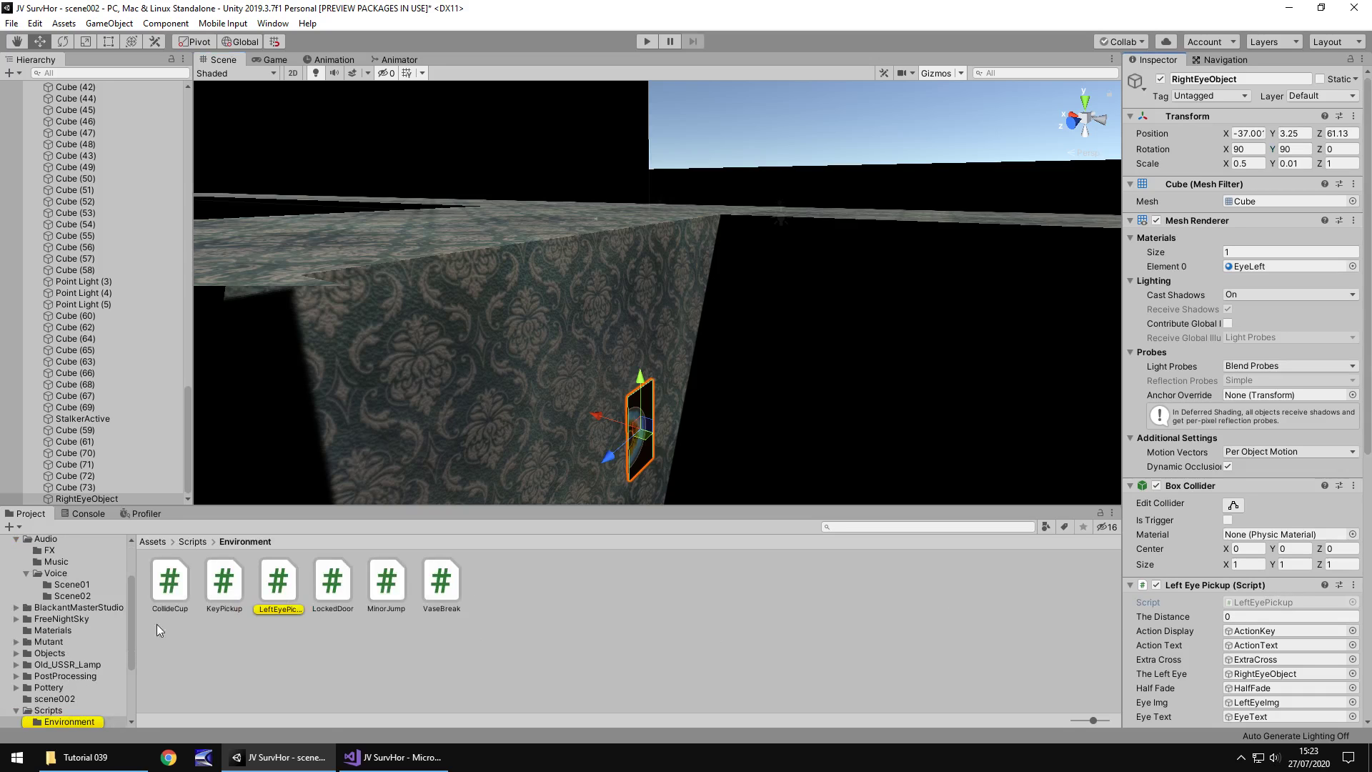
pyautogui.click(277, 593)
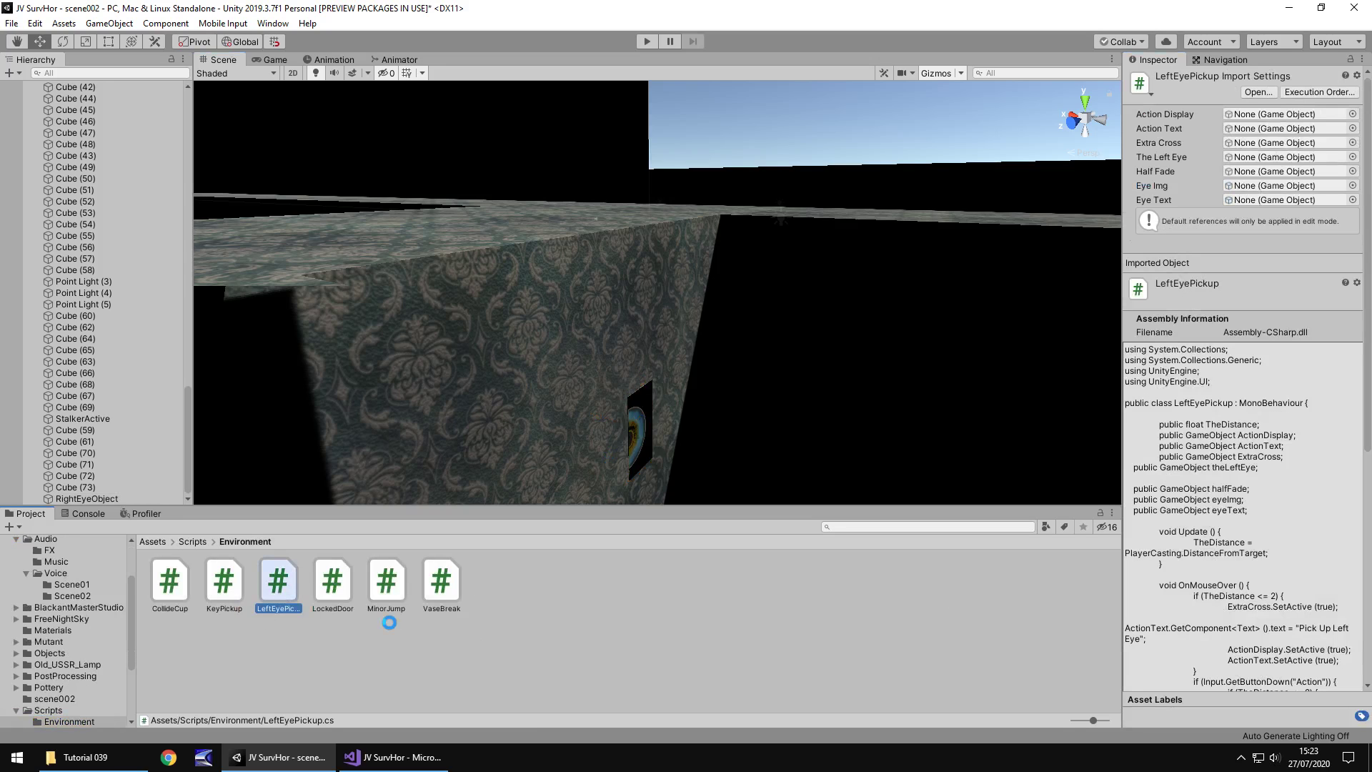
pyautogui.hotkey('ctrl', 'd')
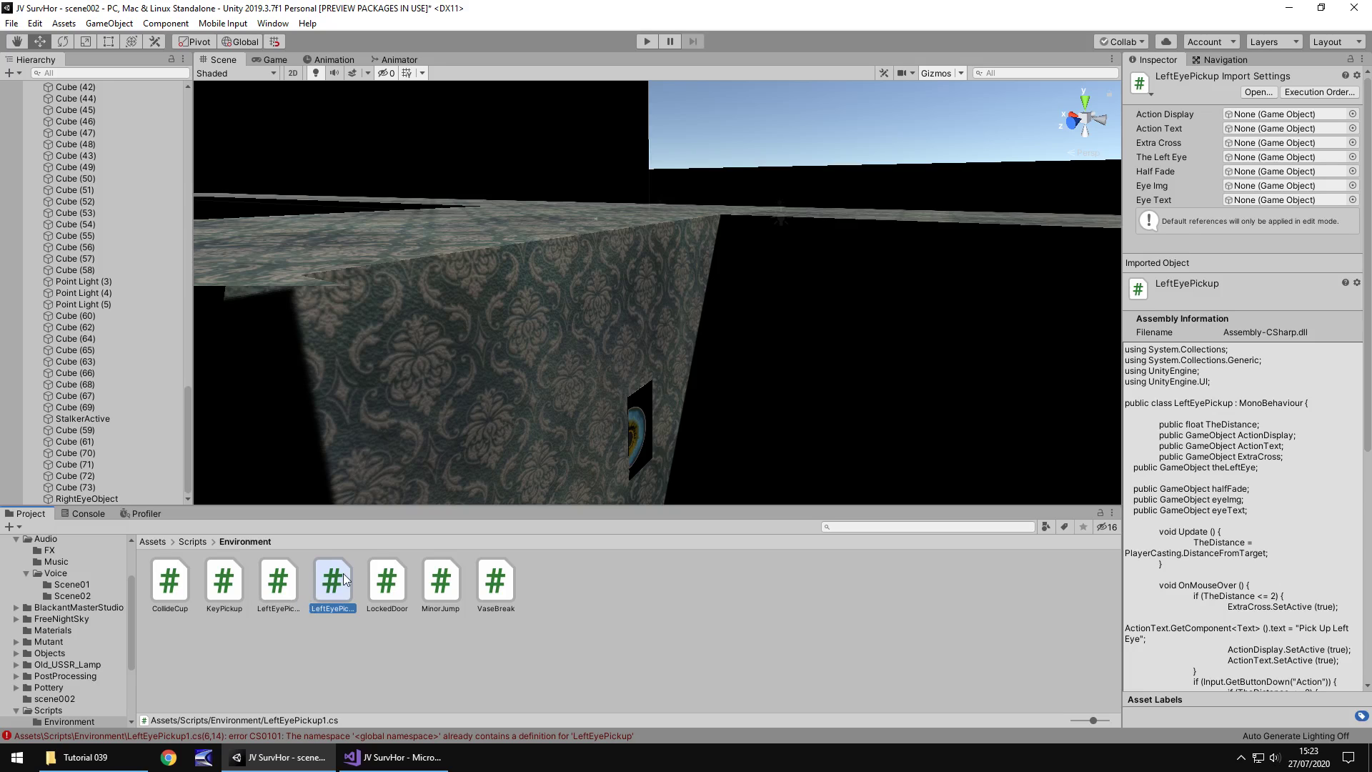
pyautogui.press('F2')
pyautogui.write('Rig')
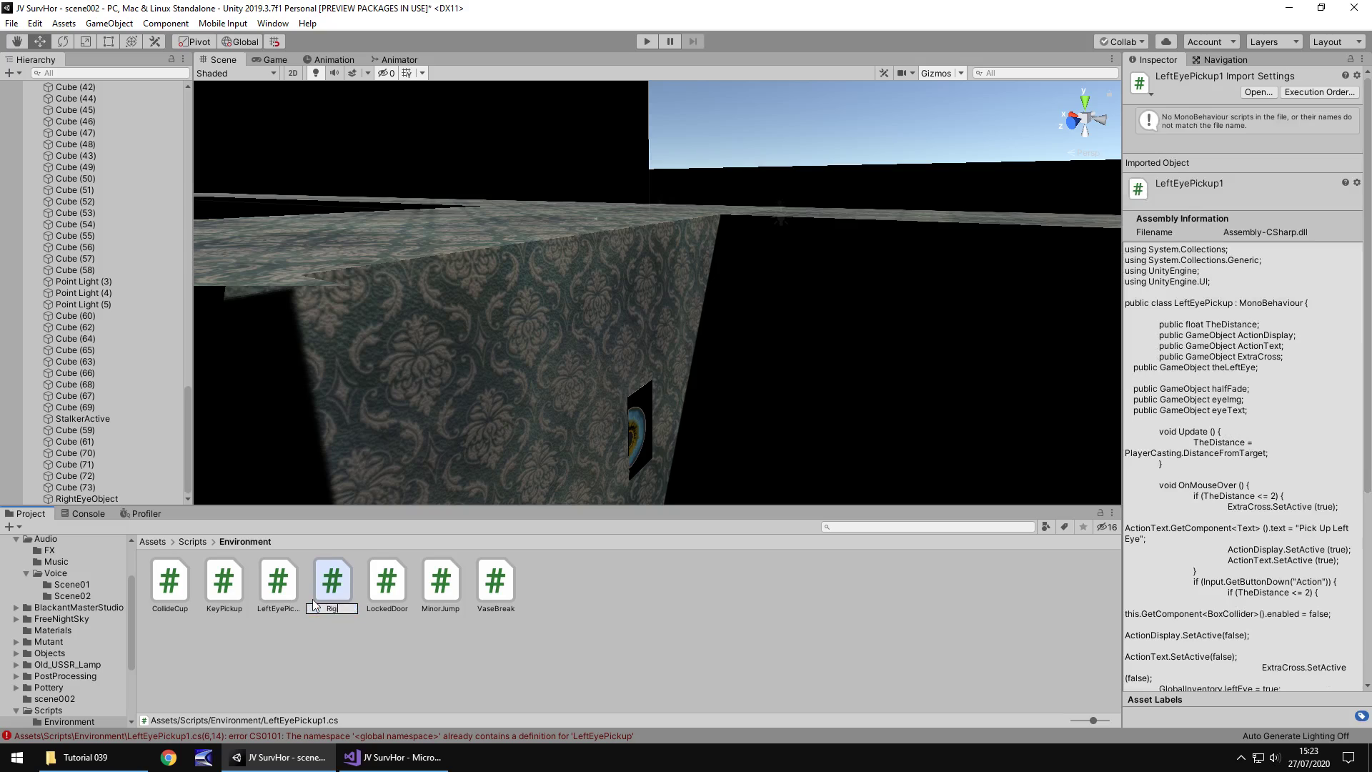
pyautogui.write('htEyePickup')
pyautogui.press('Return')
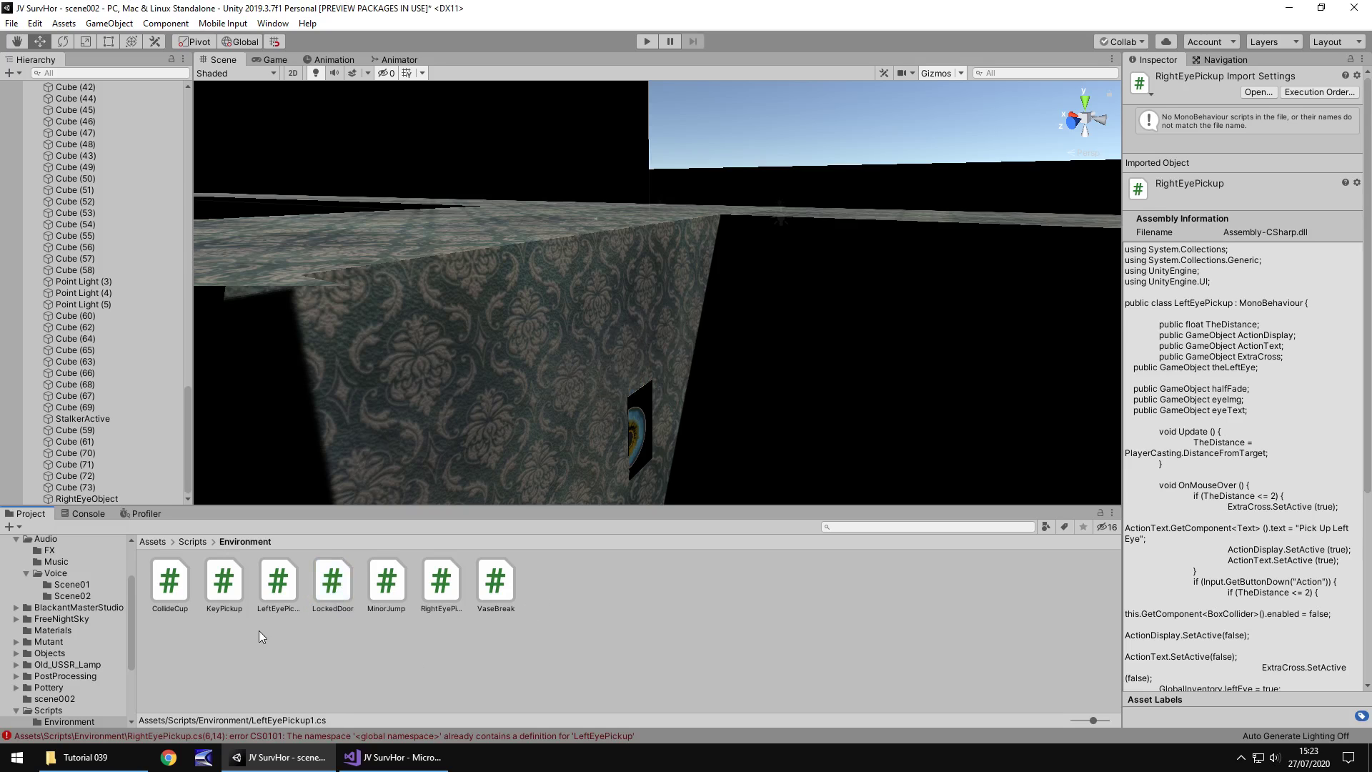
# In RightEyePickup.cs, change Left to Right in the class name and the 'Pick Up Right Eye' prompt
pyautogui.doubleClick(448, 594)
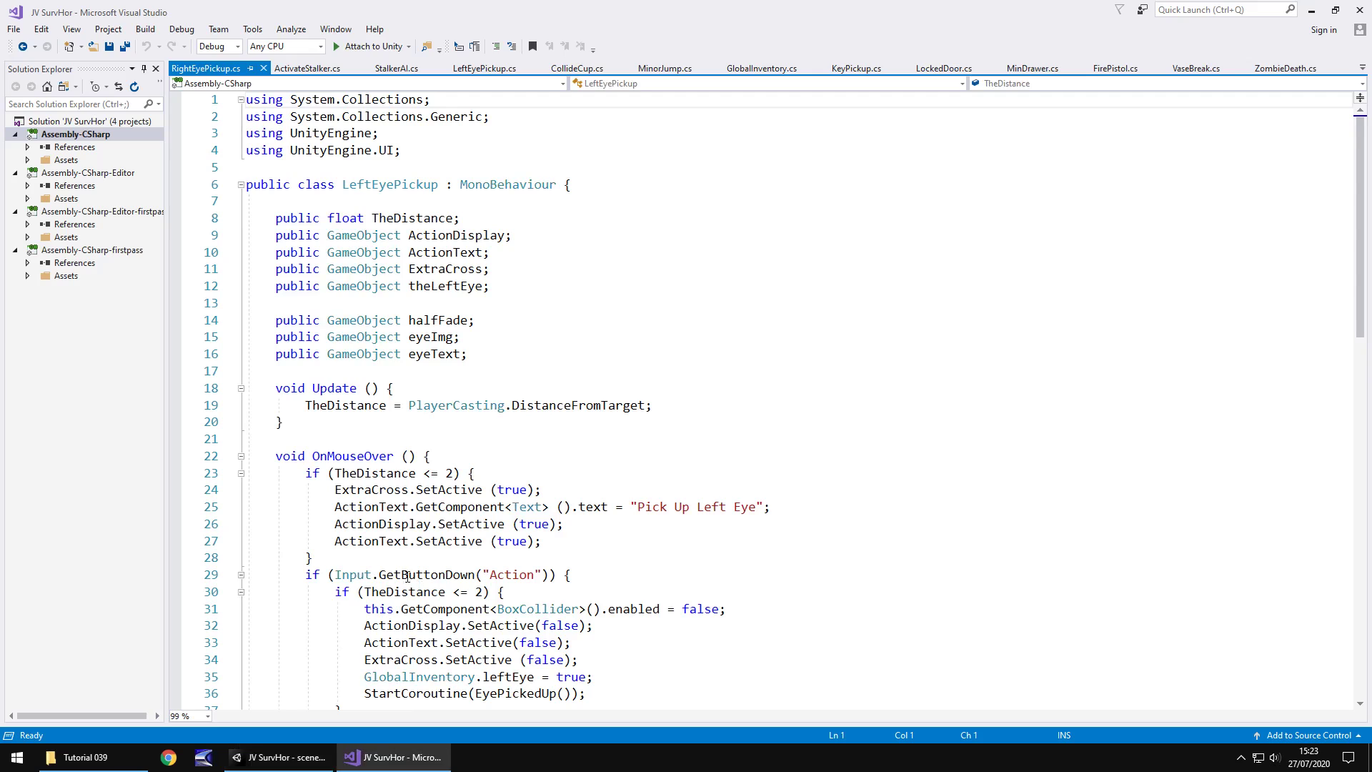
pyautogui.moveTo(340, 184); pyautogui.dragTo(368, 185)
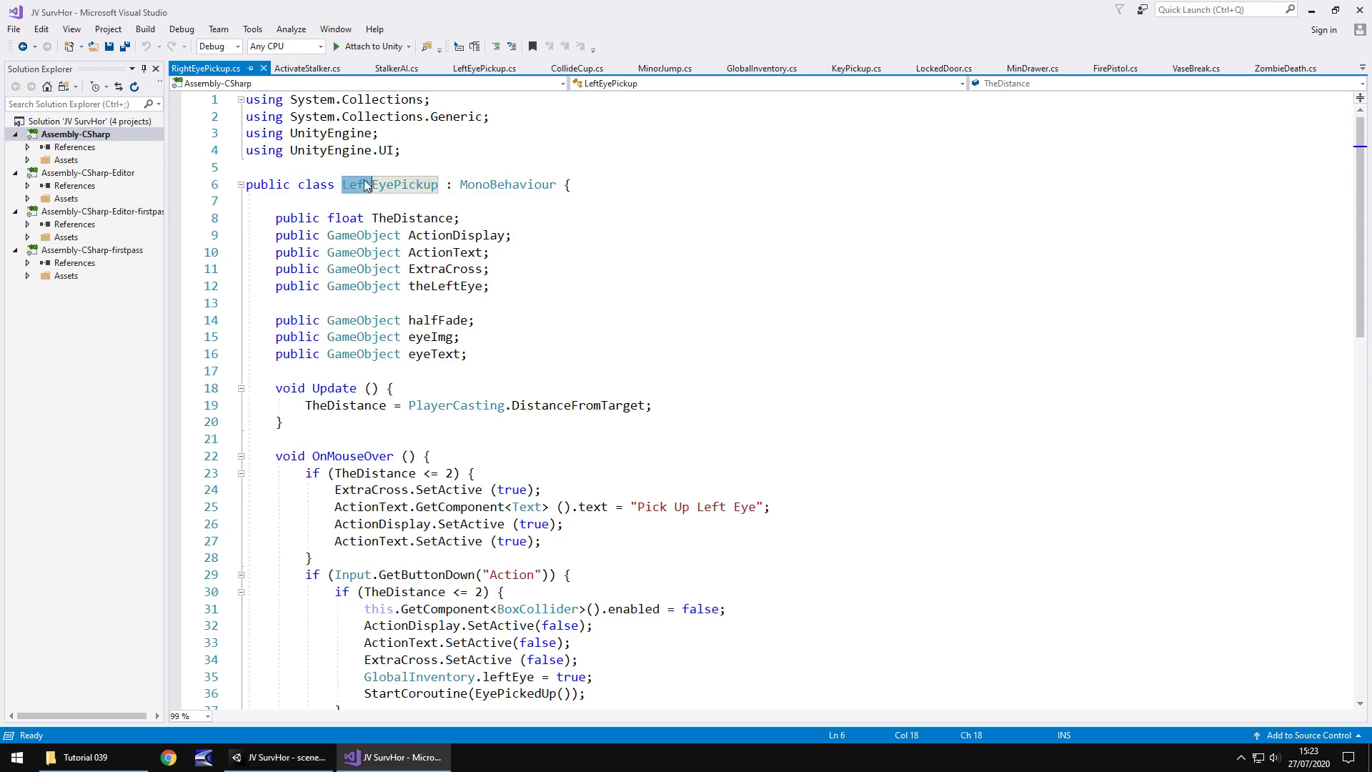
pyautogui.write('Right')
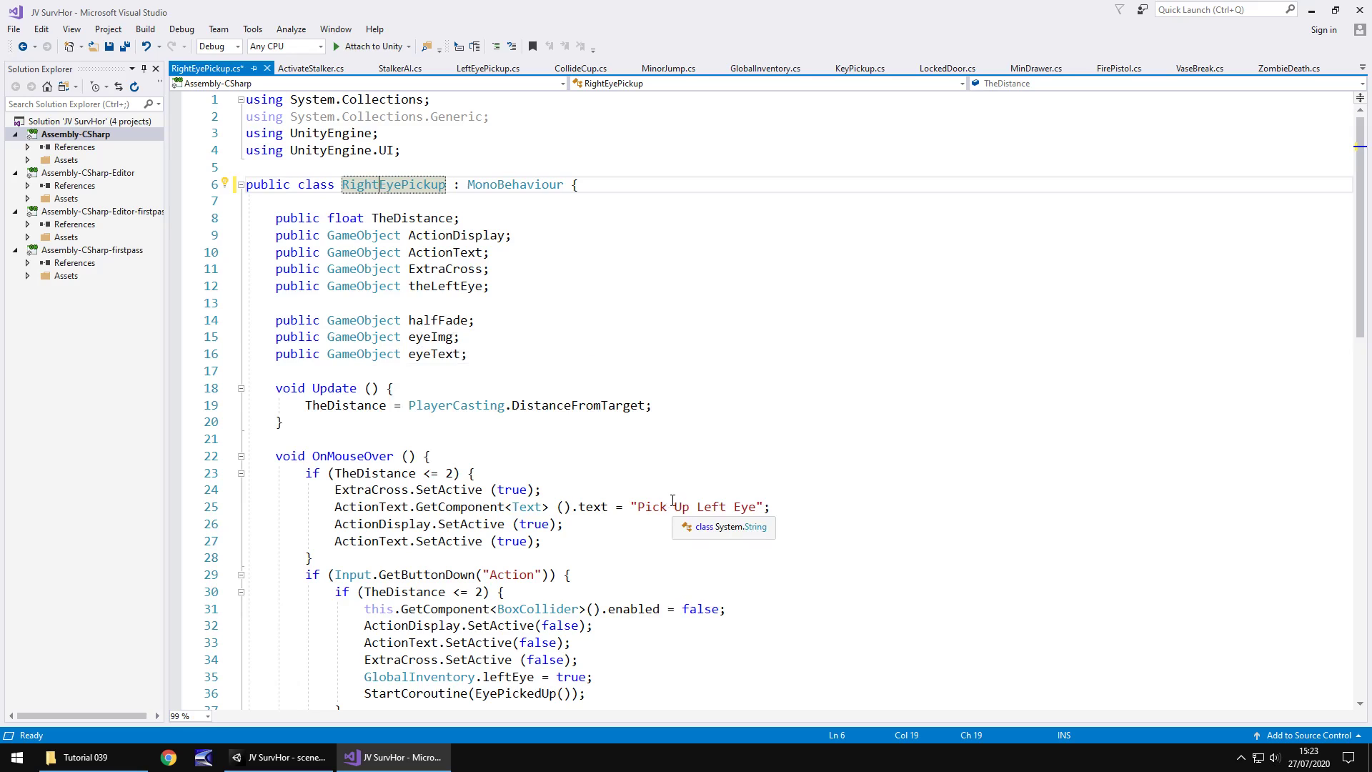
pyautogui.moveTo(697, 507); pyautogui.dragTo(726, 507)
pyautogui.write('Right')
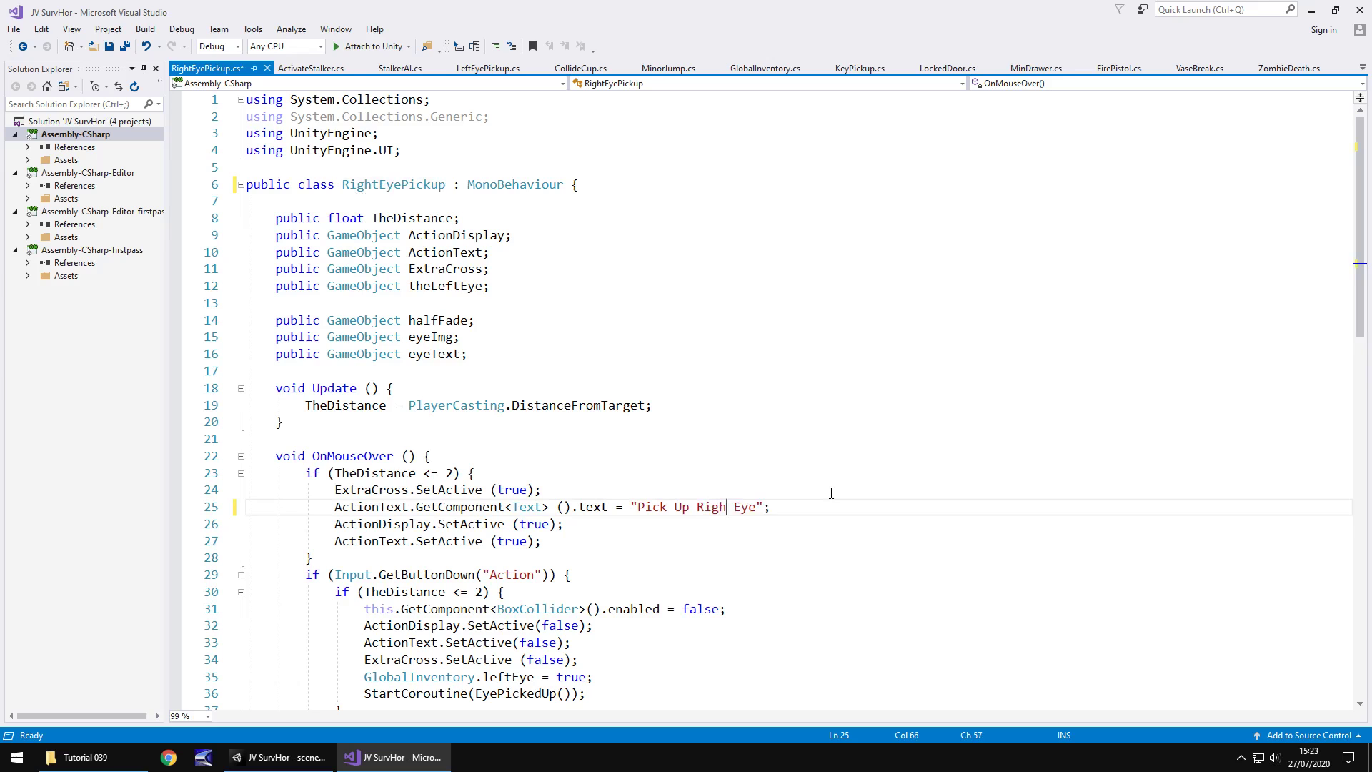
pyautogui.scroll(-4, 804, 451)
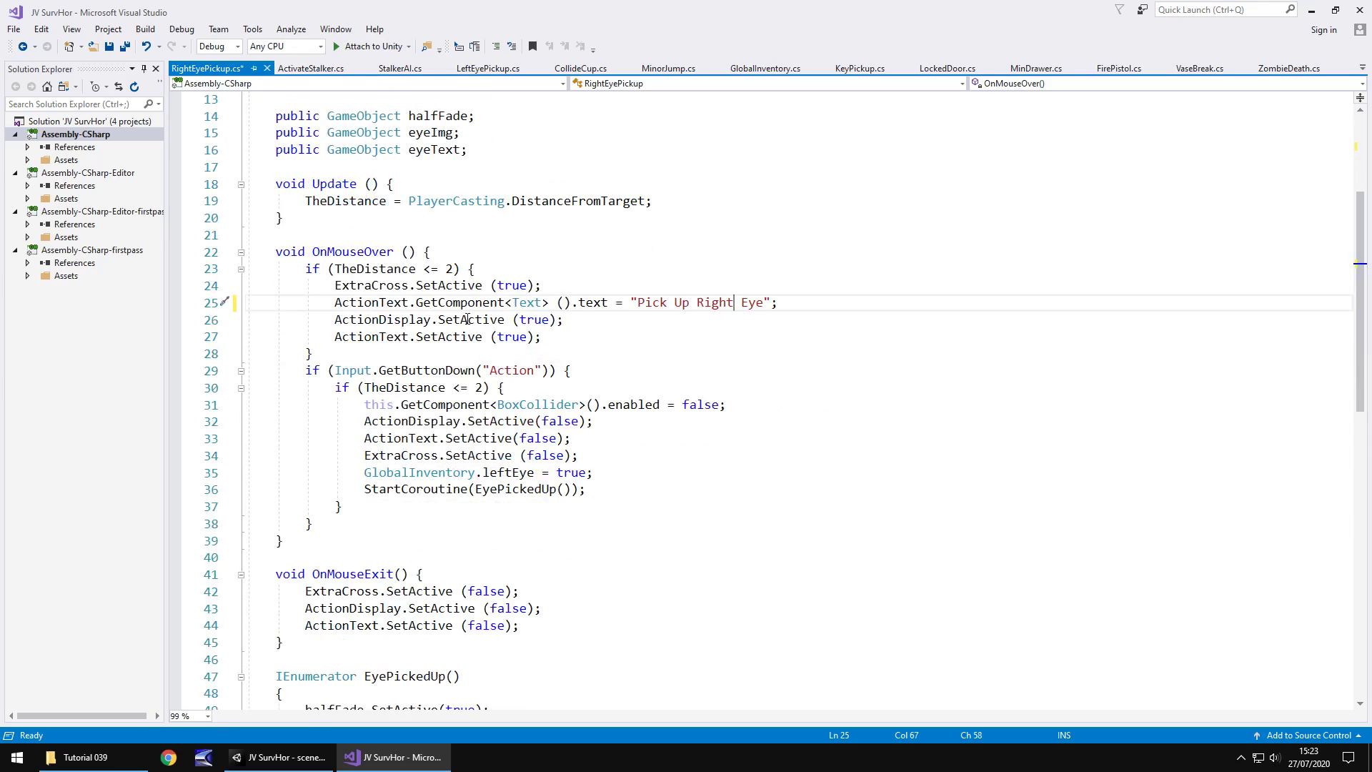
pyautogui.scroll(2, 468, 320)
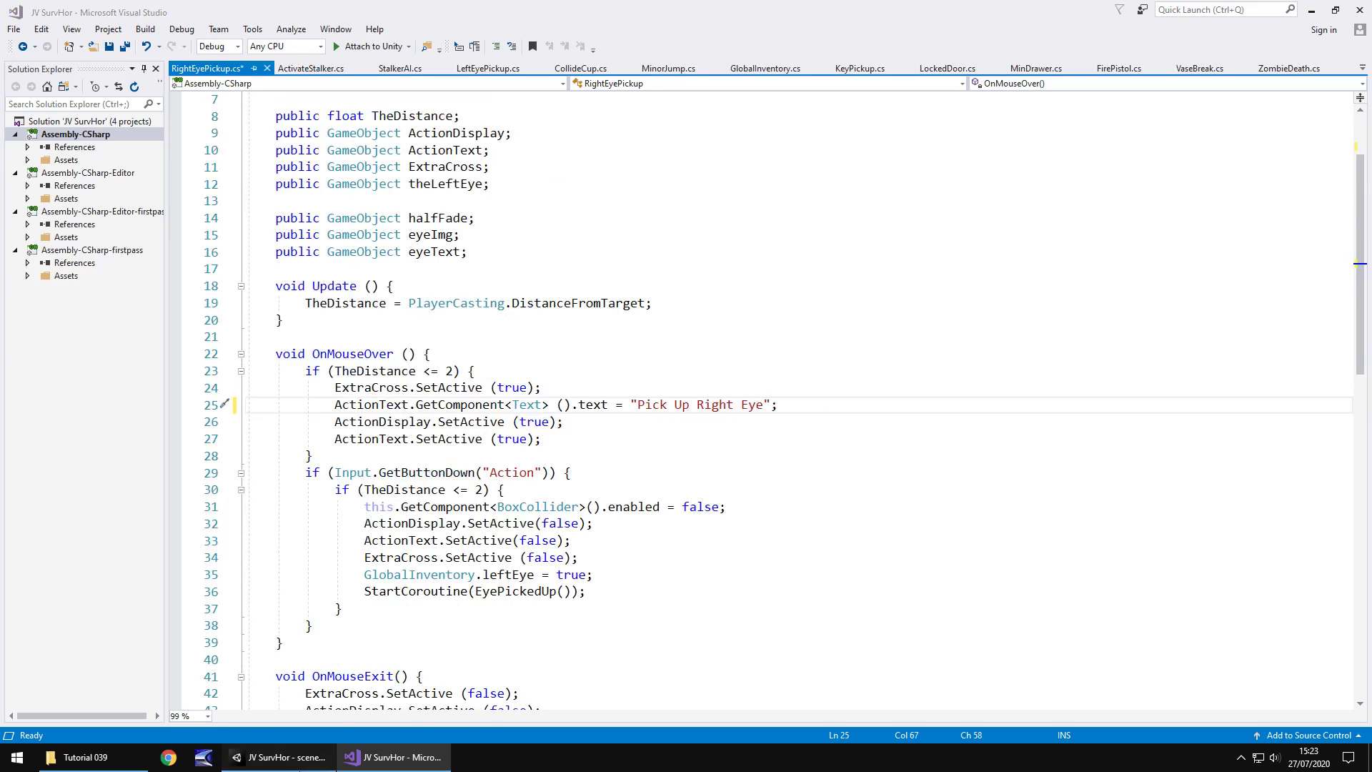
pyautogui.click(279, 757)
pyautogui.scroll(8, 158, 285)
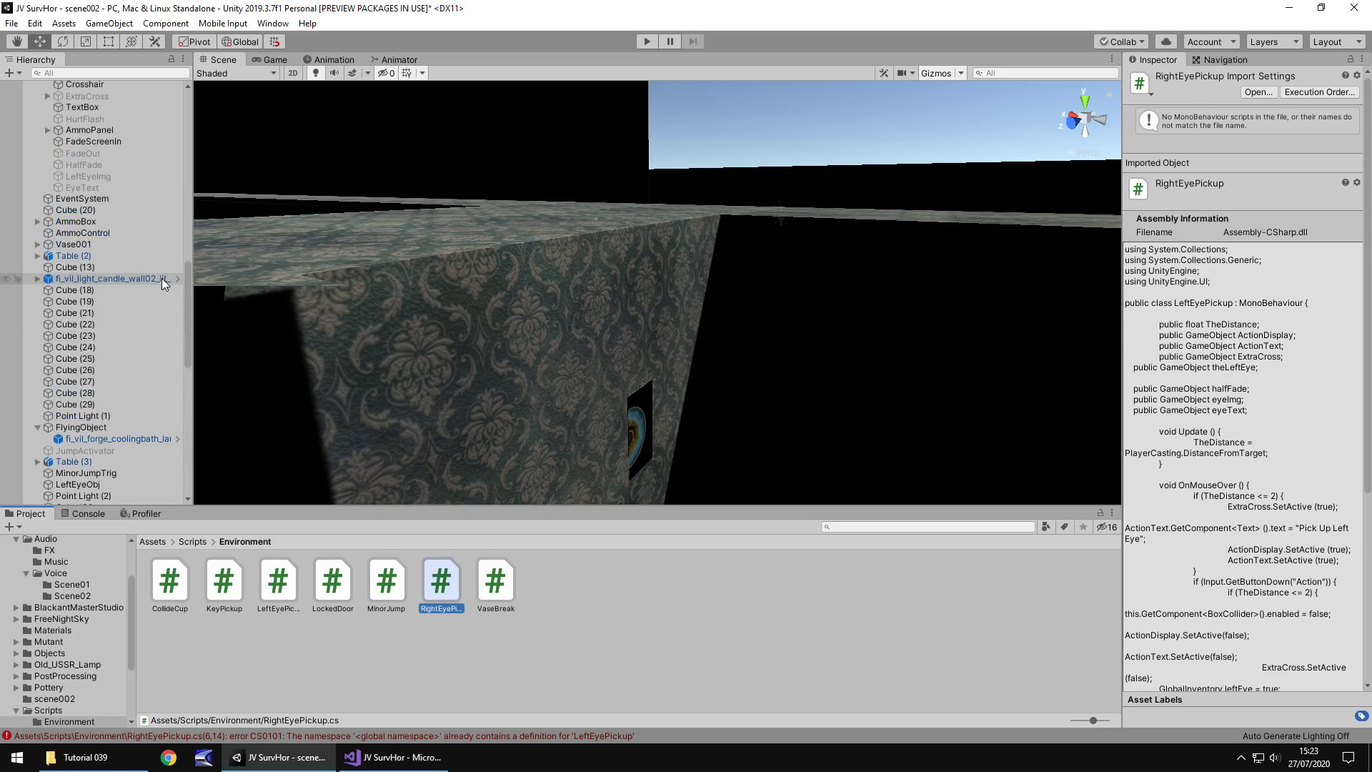
pyautogui.click(100, 273)
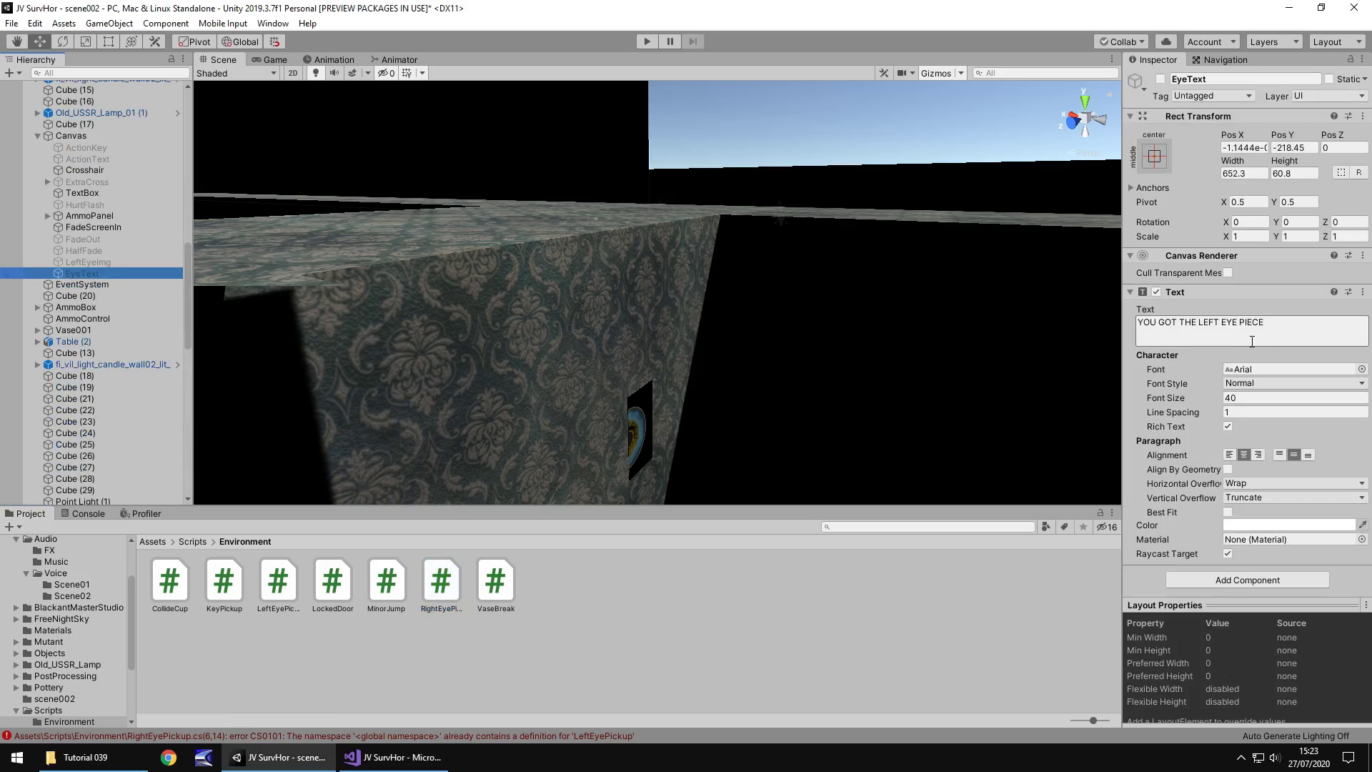
pyautogui.click(397, 757)
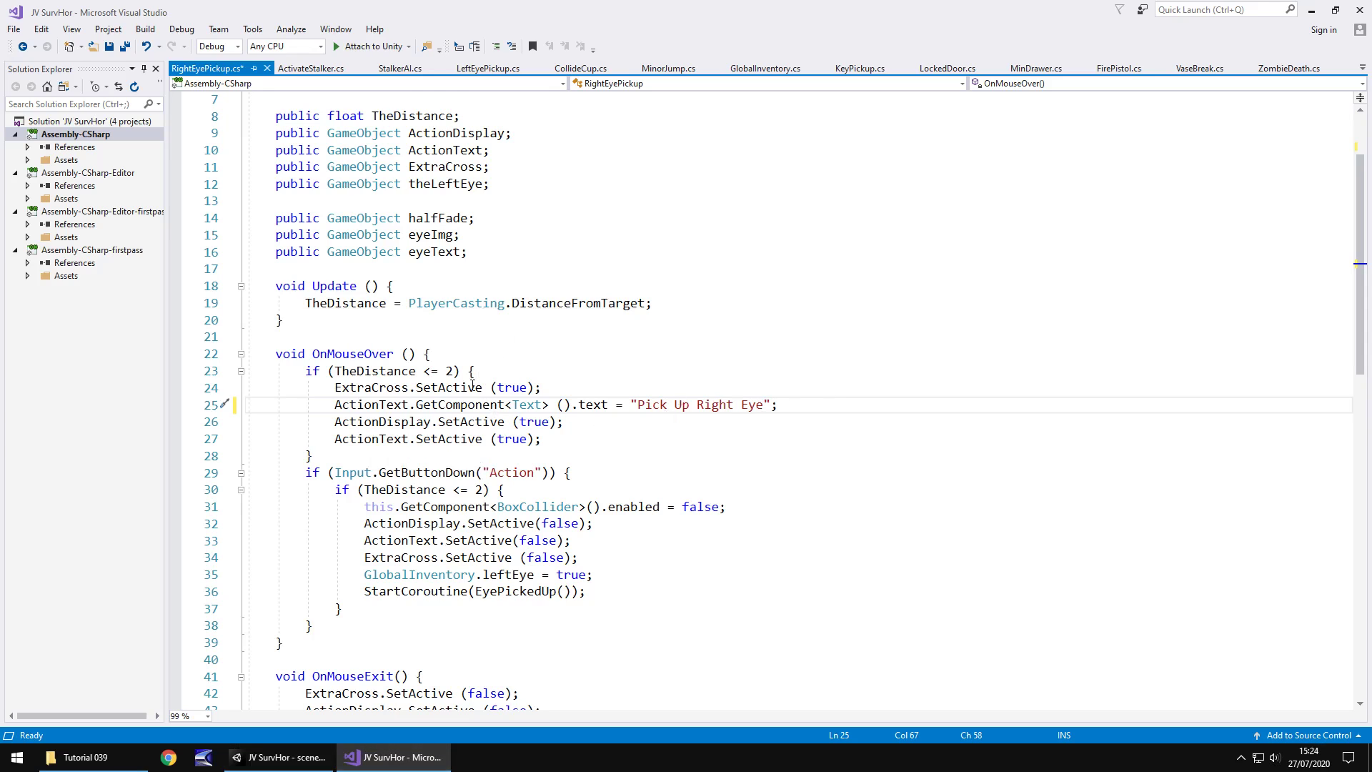
# Add an eyeText line at the start of EyePickedUp using the text-setting code copied from line 25
pyautogui.scroll(-2, 436, 538)
pyautogui.scroll(-2, 433, 579)
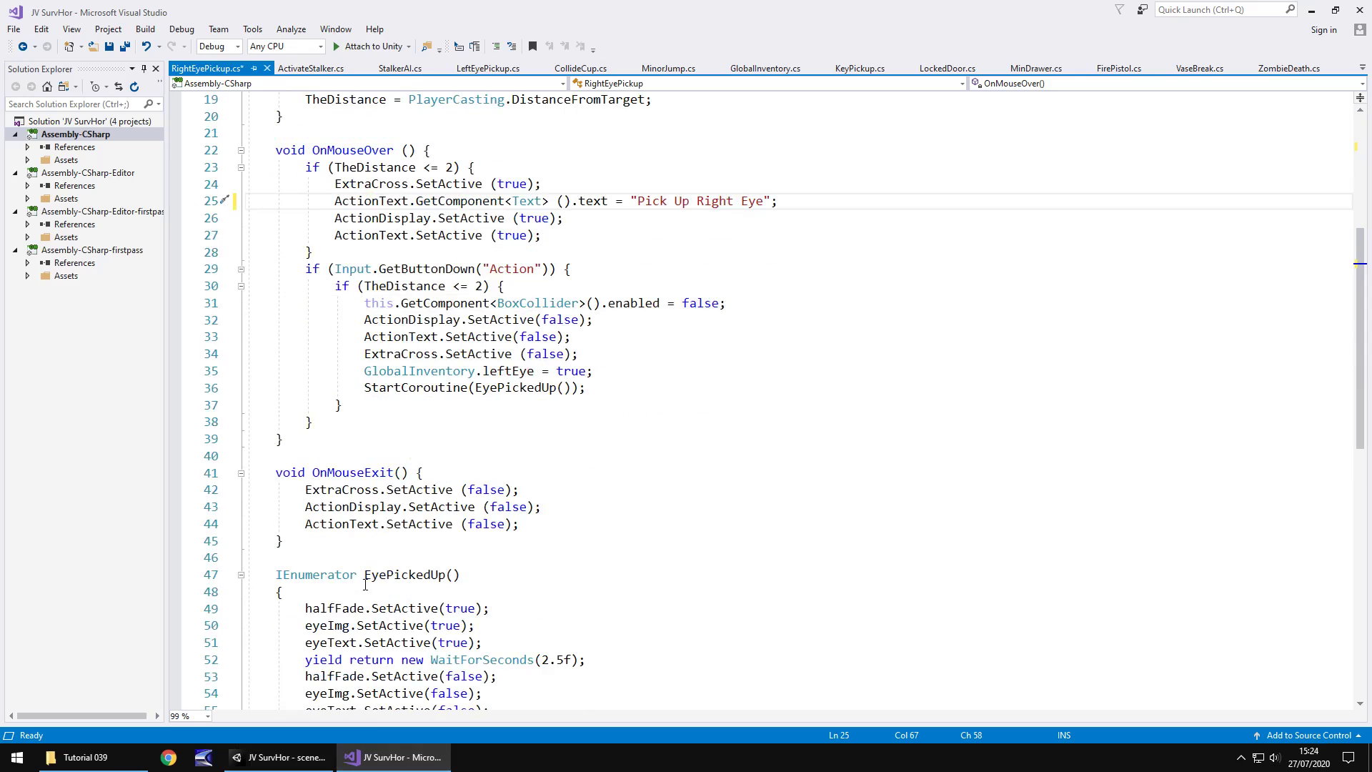
pyautogui.click(367, 599)
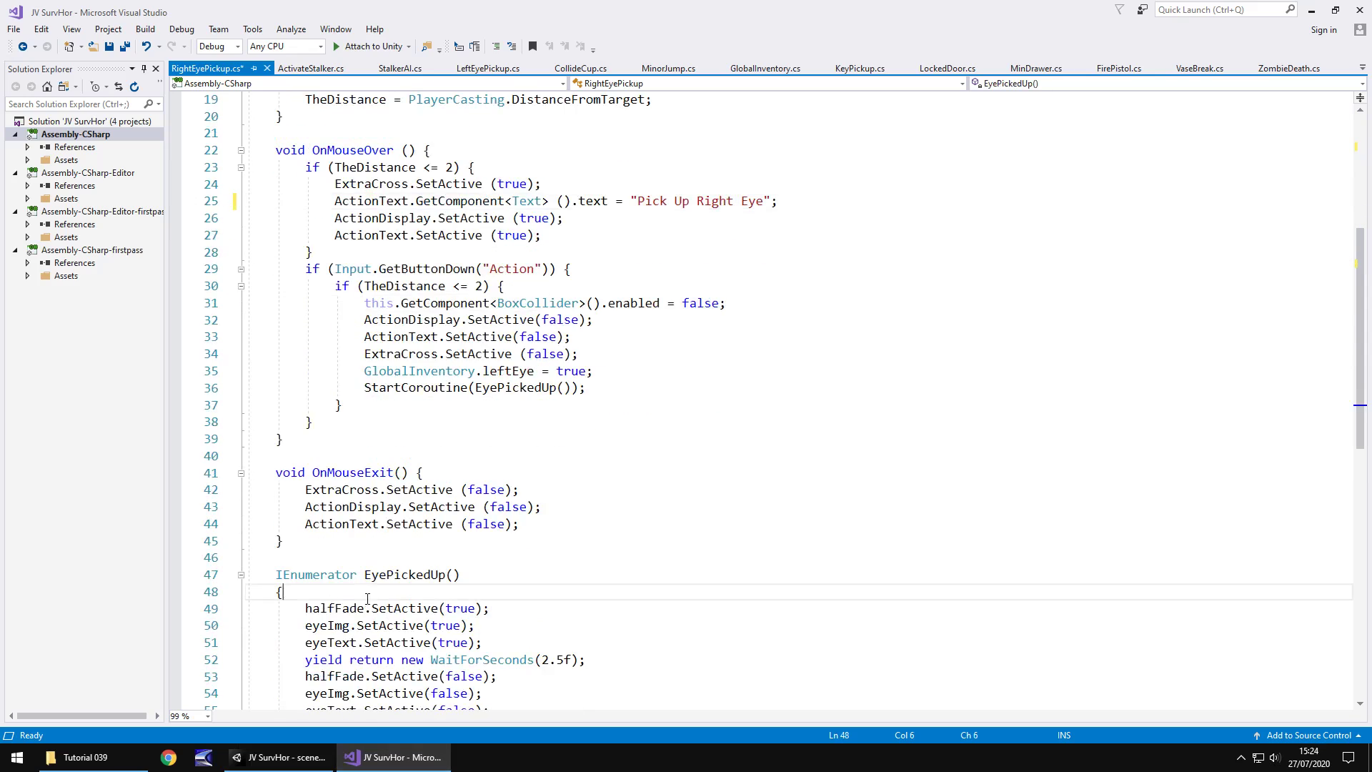
pyautogui.press('Return')
pyautogui.scroll(4, 652, 447)
pyautogui.scroll(-4, 764, 408)
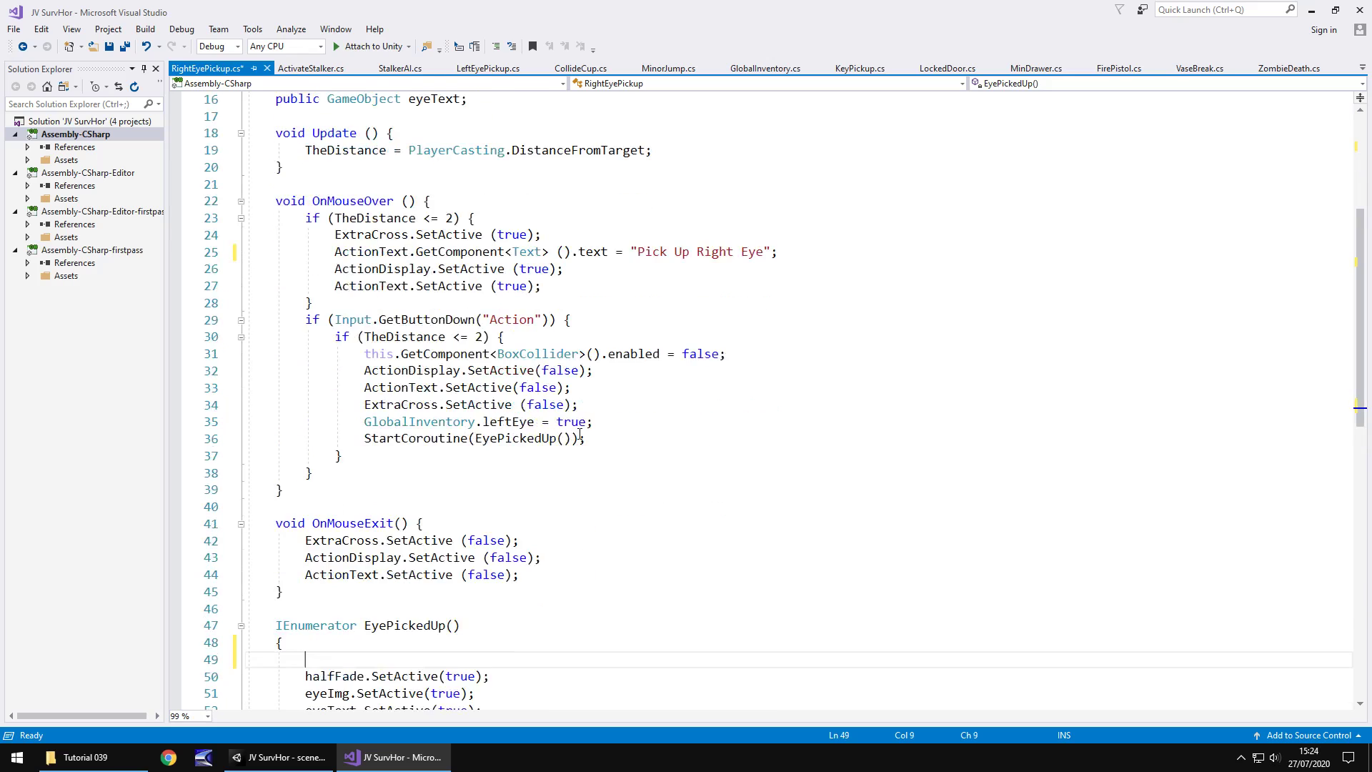
pyautogui.write('e')
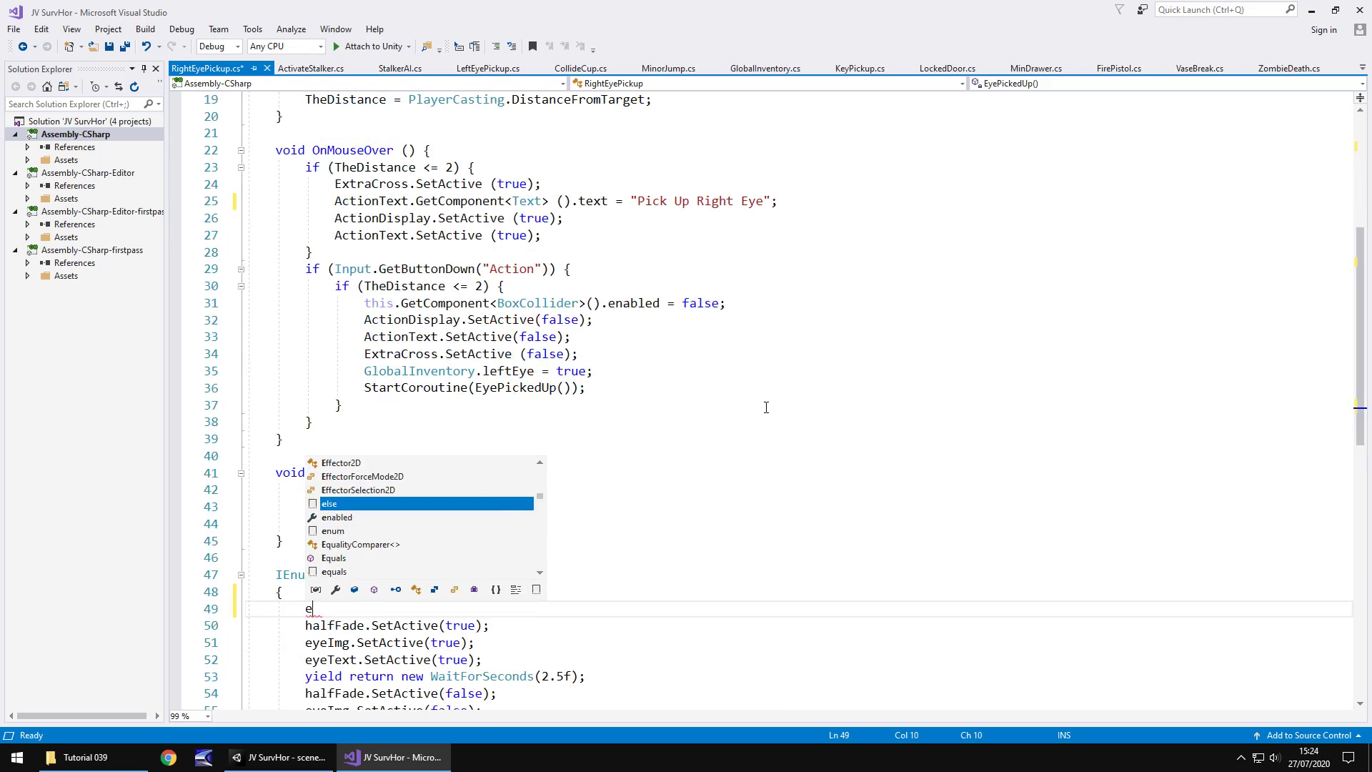
pyautogui.write('yeText')
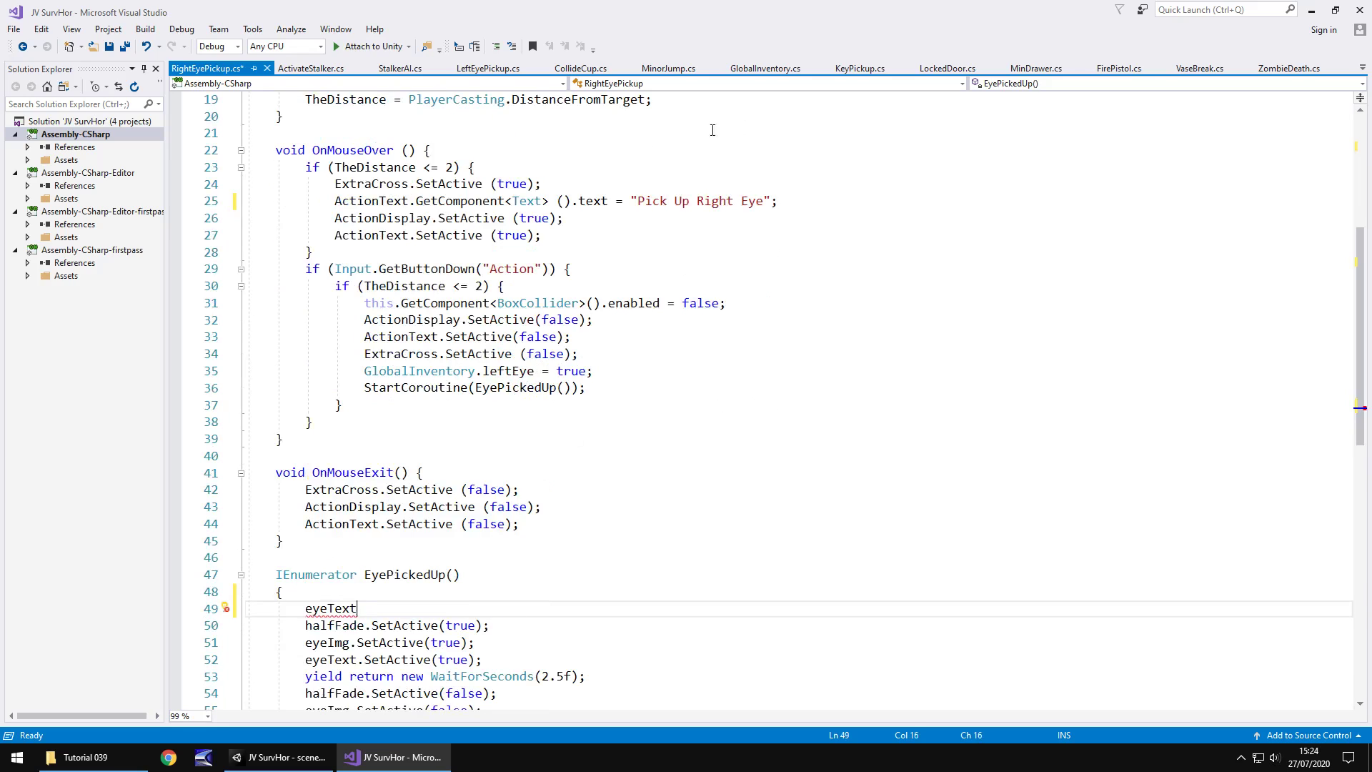
pyautogui.moveTo(409, 199); pyautogui.dragTo(779, 201)
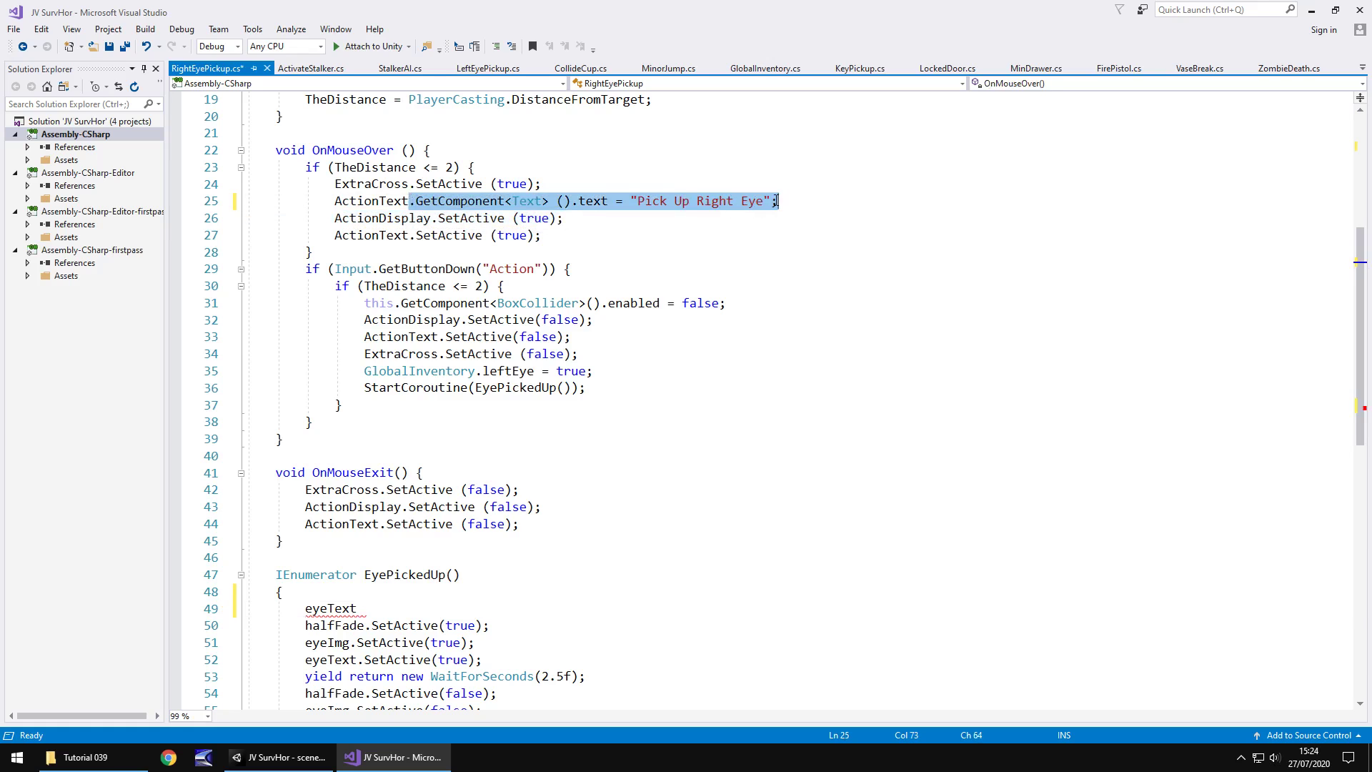
pyautogui.hotkey('ctrl', 'c')
pyautogui.click(361, 608)
pyautogui.hotkey('ctrl', 'v')
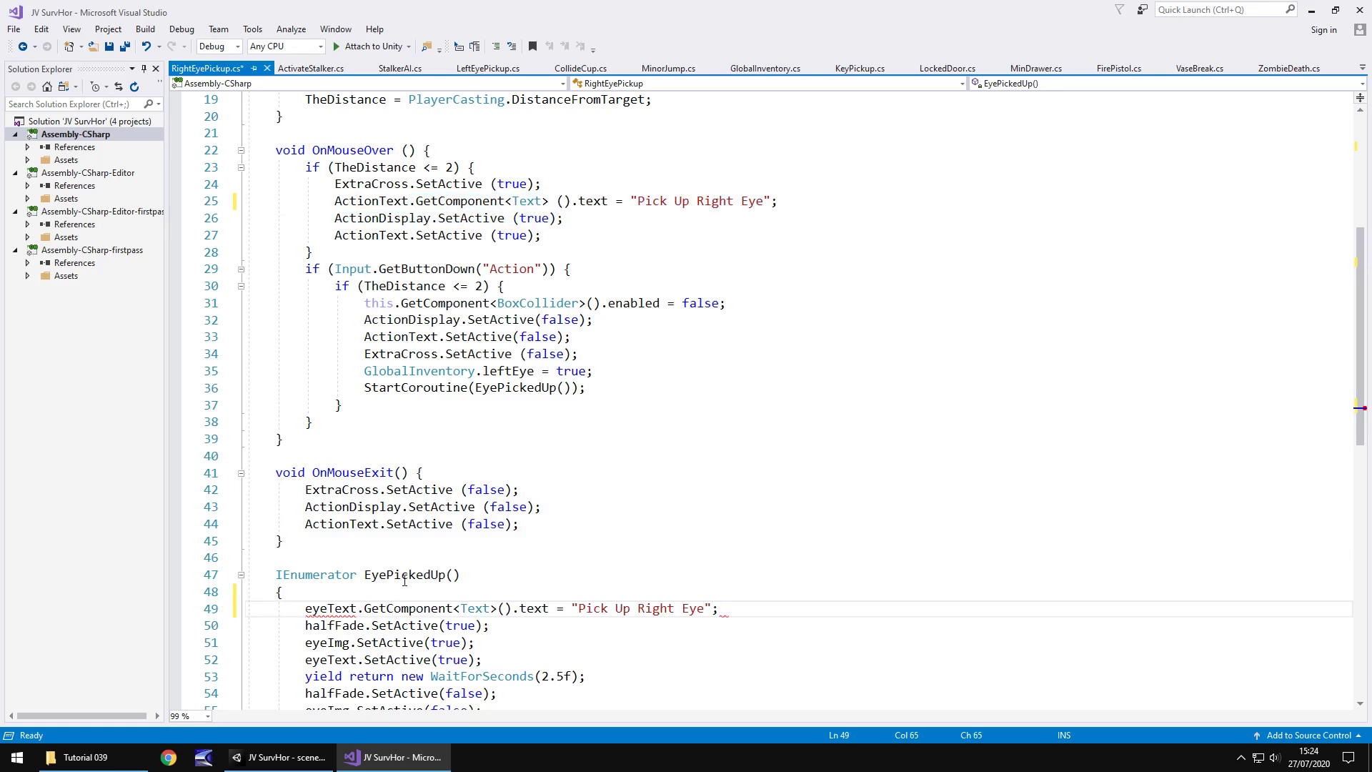
# Make the eyeText message read 'YOU GOT THE RIGHT EYE PIECE'
pyautogui.click(268, 761)
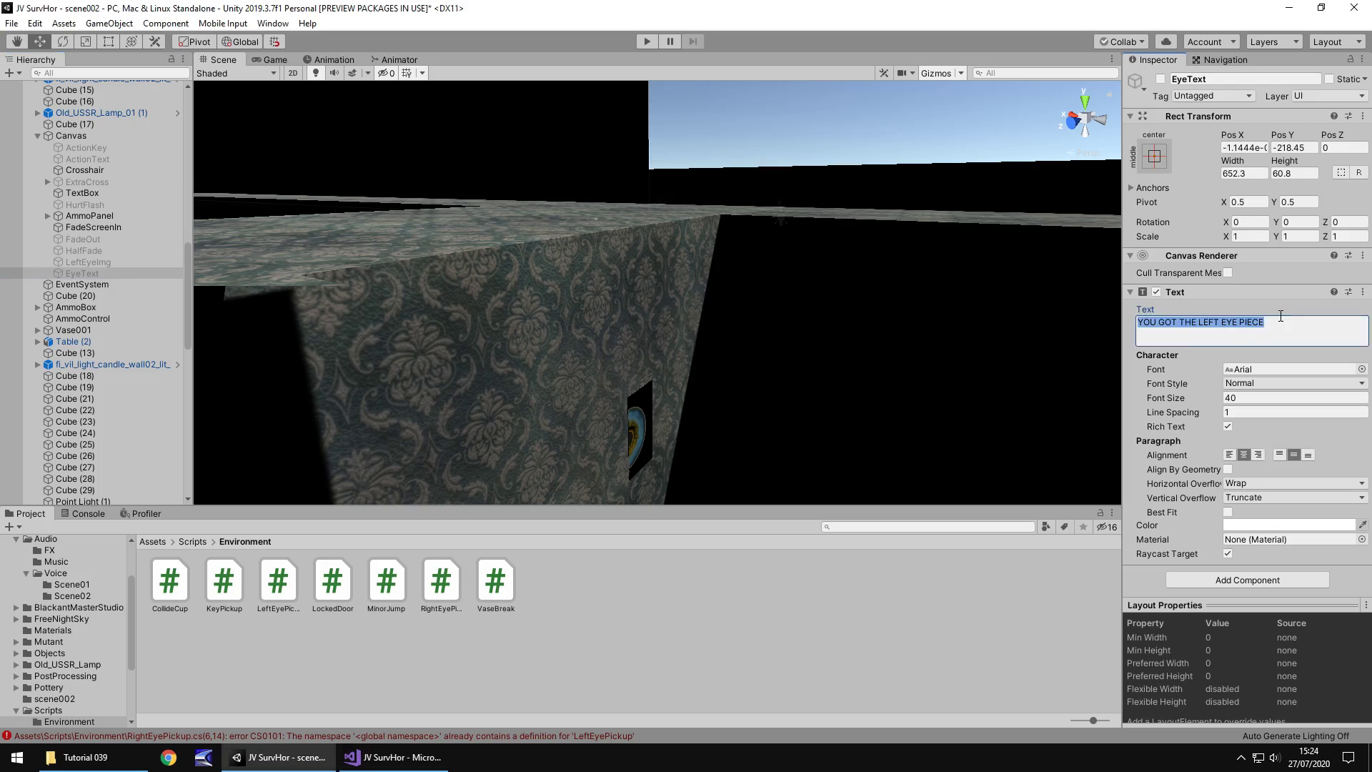
pyautogui.click(402, 760)
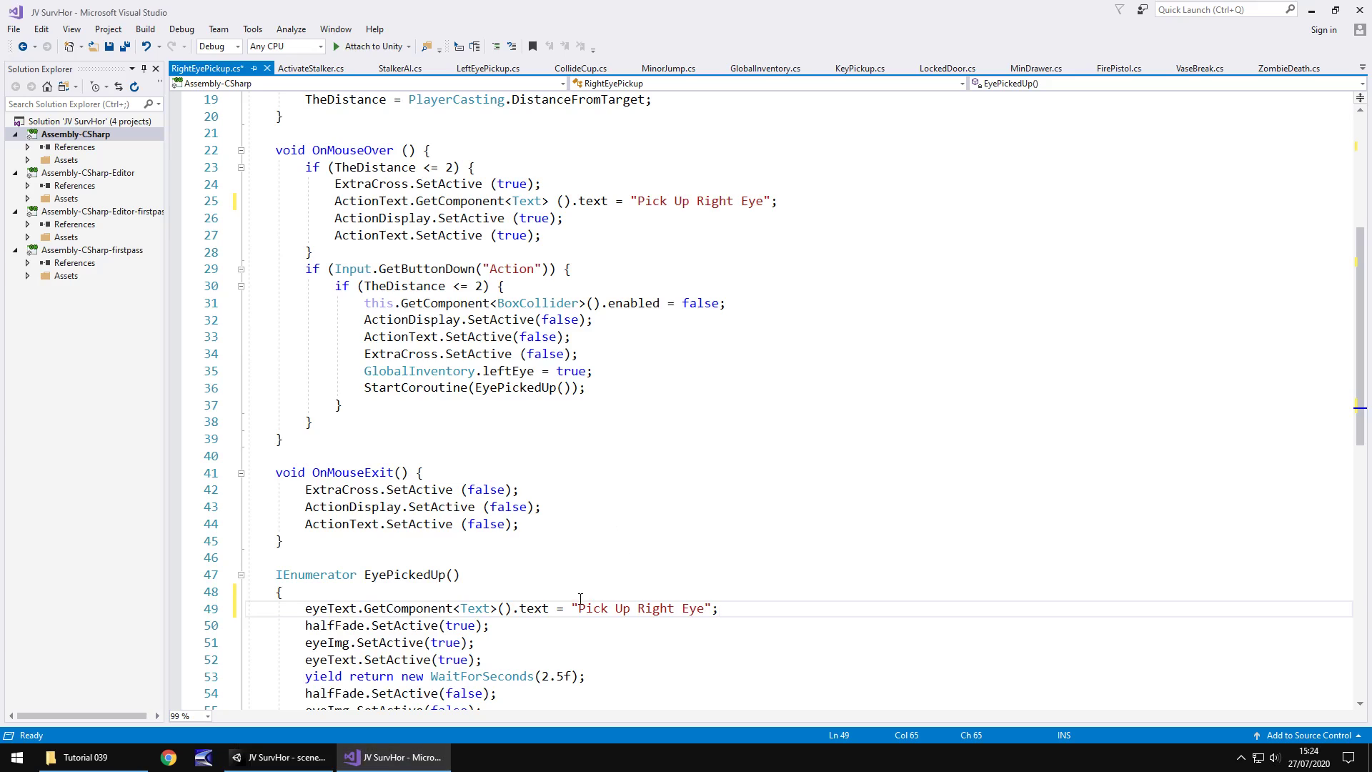
pyautogui.moveTo(579, 609); pyautogui.dragTo(696, 612)
pyautogui.hotkey('ctrl', 'v')
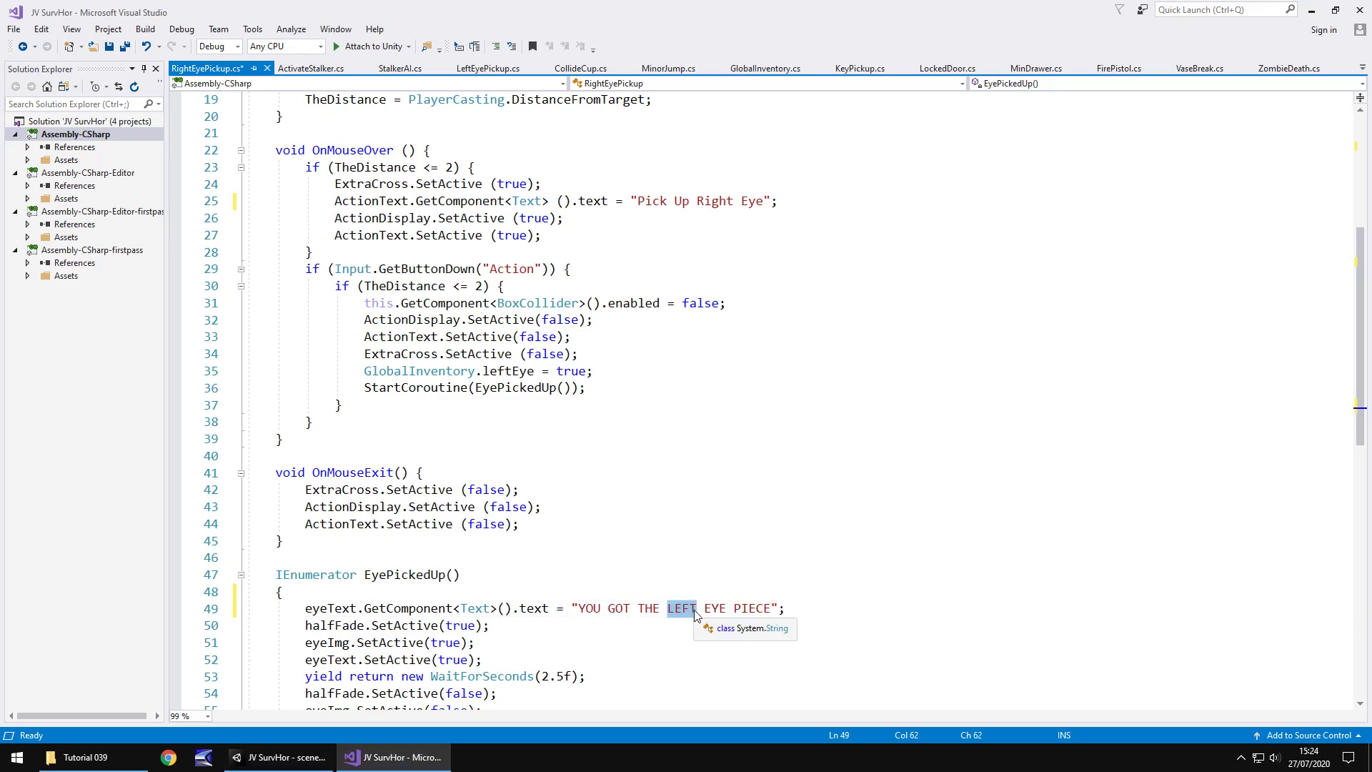
pyautogui.write('Right')
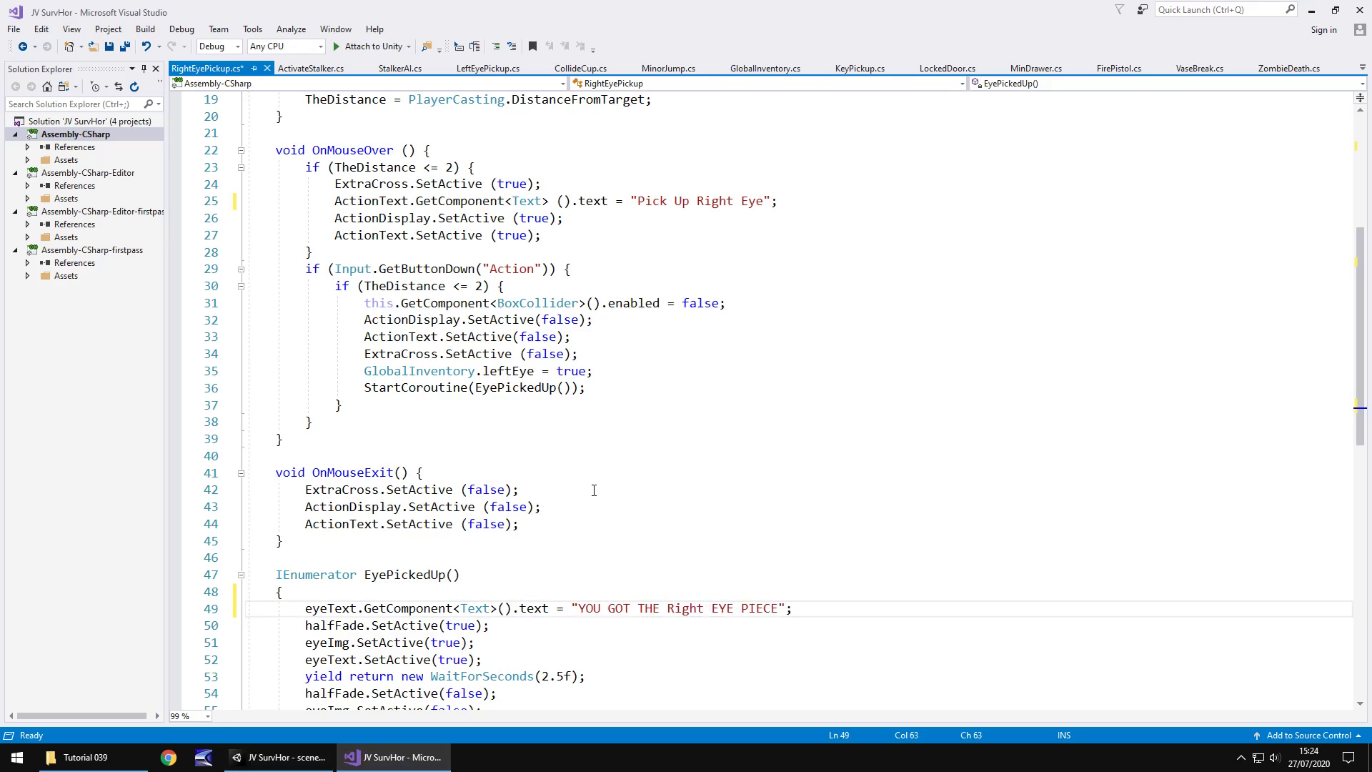
pyautogui.press('BackSpace')
pyautogui.press('BackSpace')
pyautogui.press('BackSpace')
pyautogui.press('BackSpace')
pyautogui.write('IGHT')
pyautogui.scroll(-1, 620, 460)
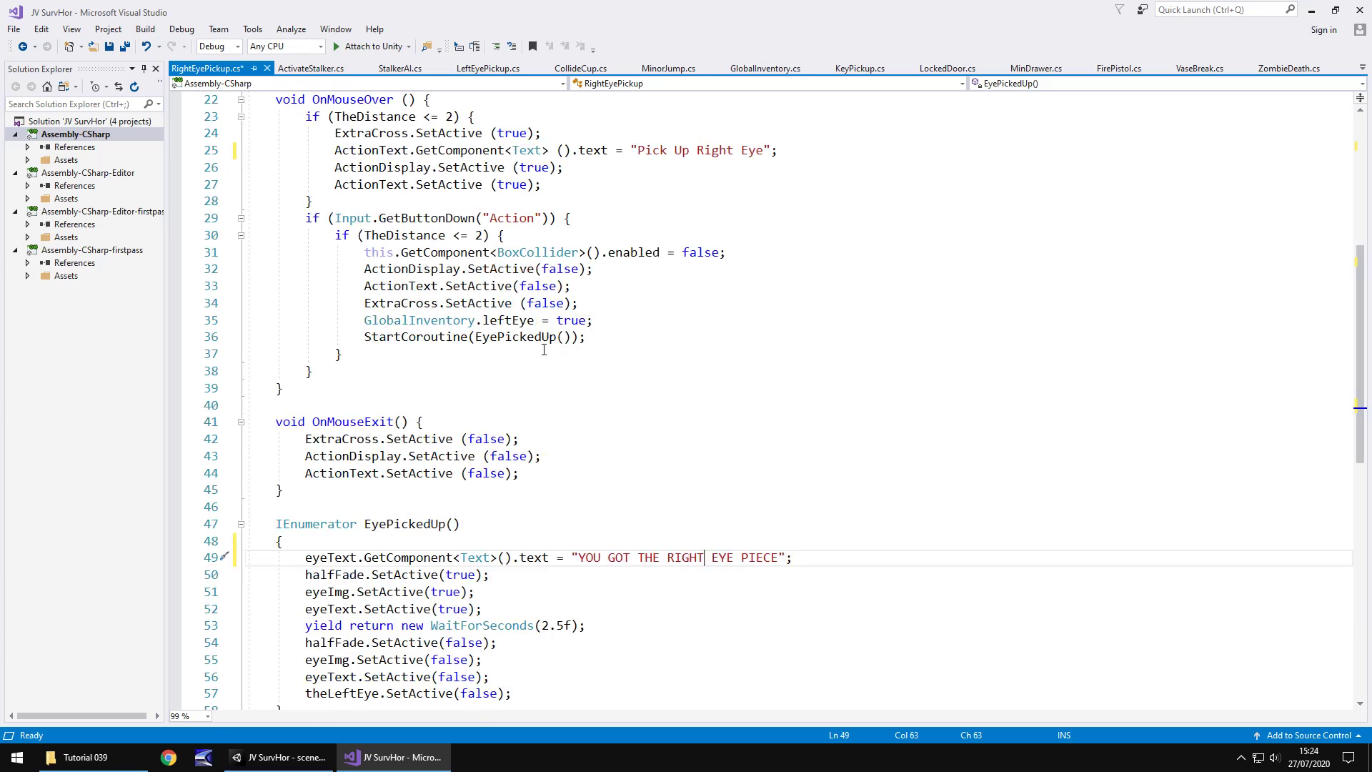
# Declare 'public GameObject fakeWall;' and 'public GameObject realWall;' below the eyeText field
pyautogui.scroll(6, 543, 350)
pyautogui.click(506, 303)
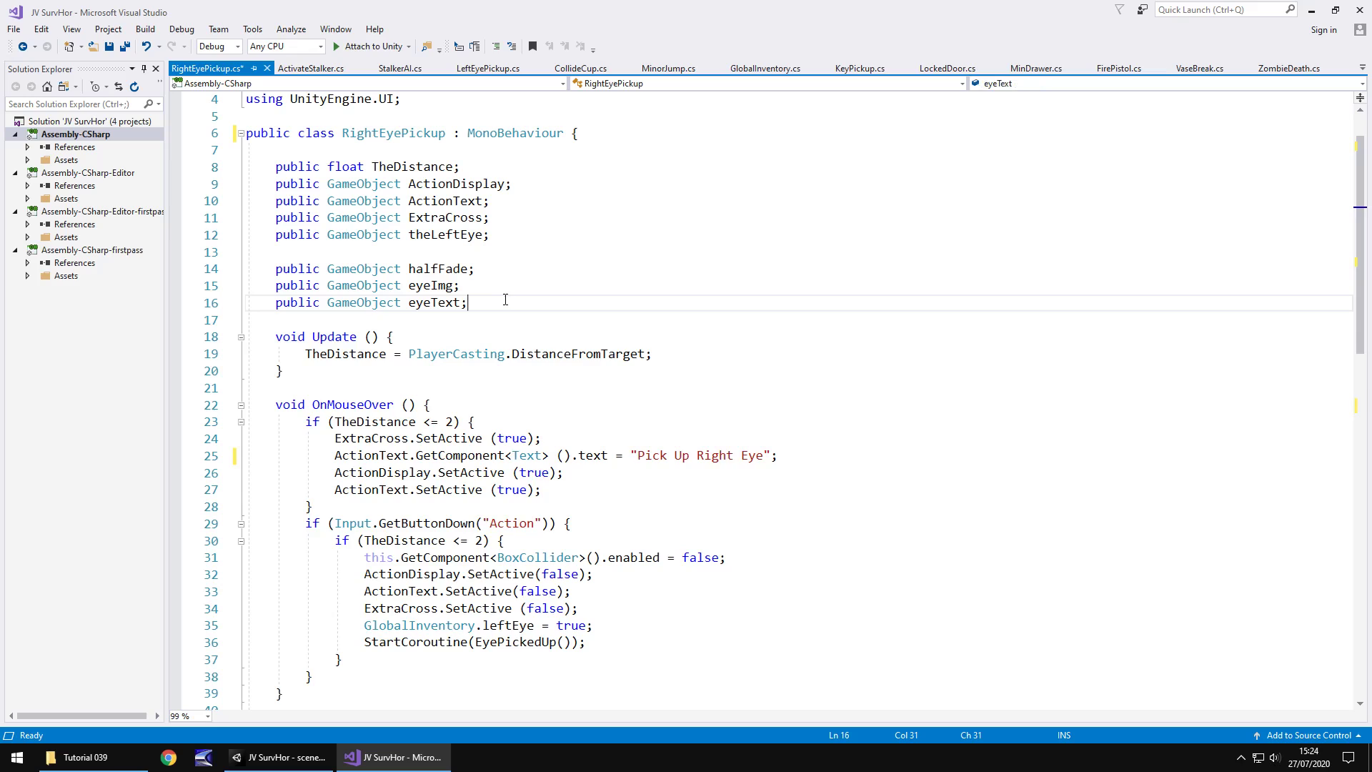
pyautogui.press('Return')
pyautogui.press('Return')
pyautogui.write('public Game')
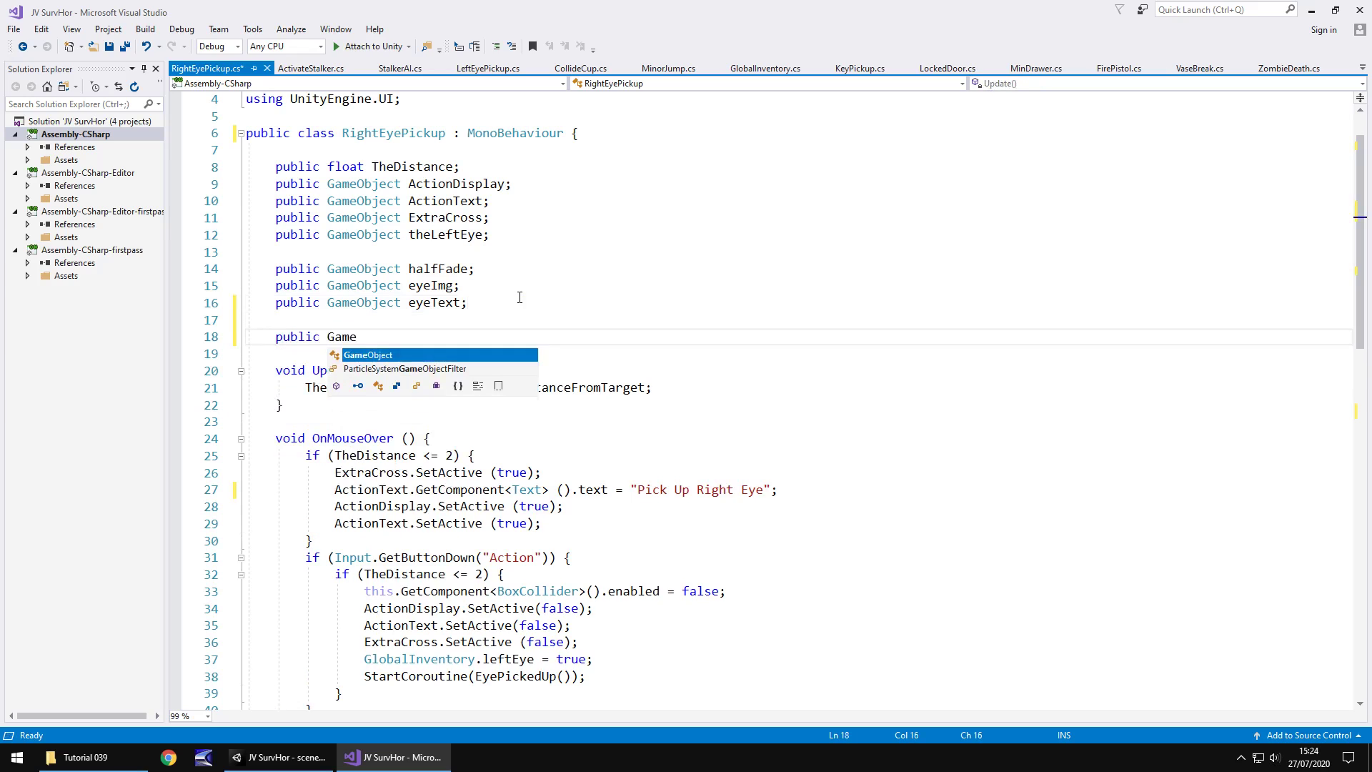
pyautogui.press('Tab')
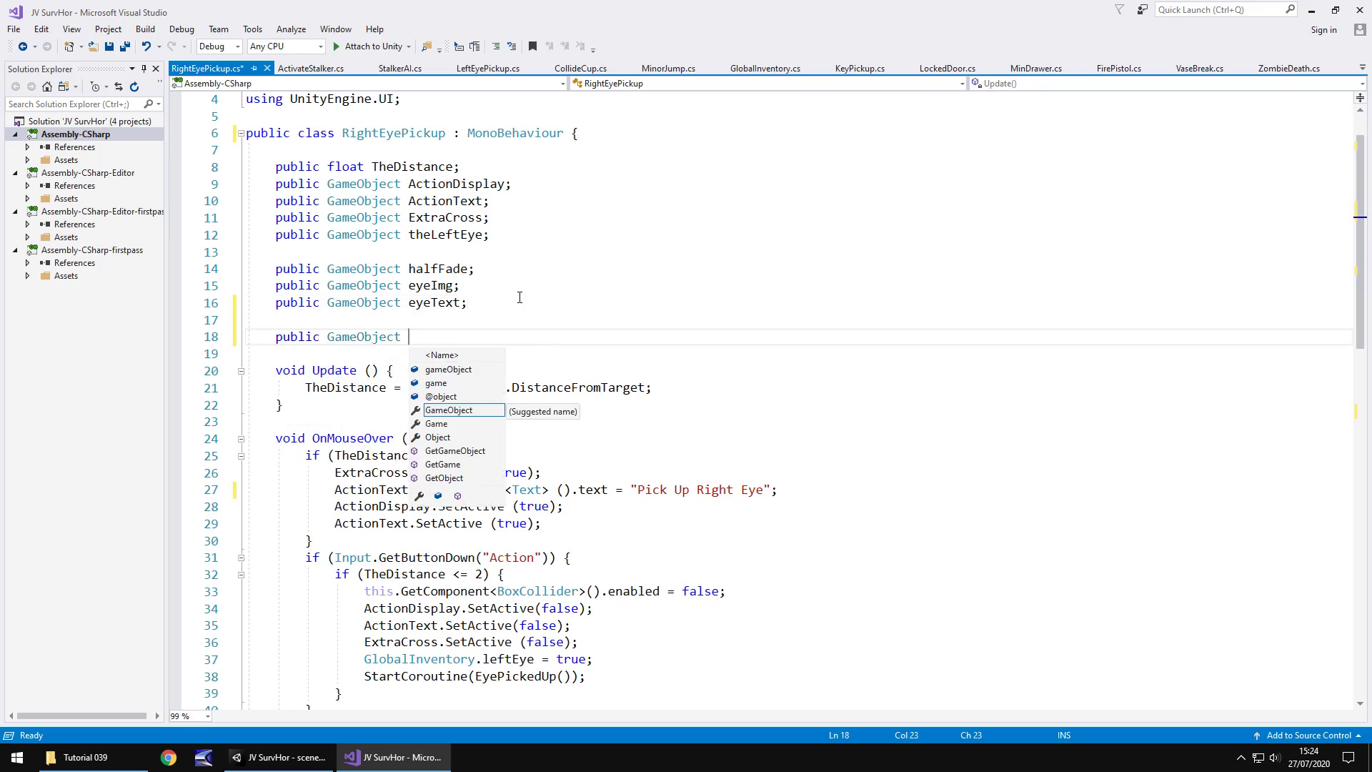
pyautogui.write('rea')
pyautogui.press('BackSpace')
pyautogui.press('BackSpace')
pyautogui.press('BackSpace')
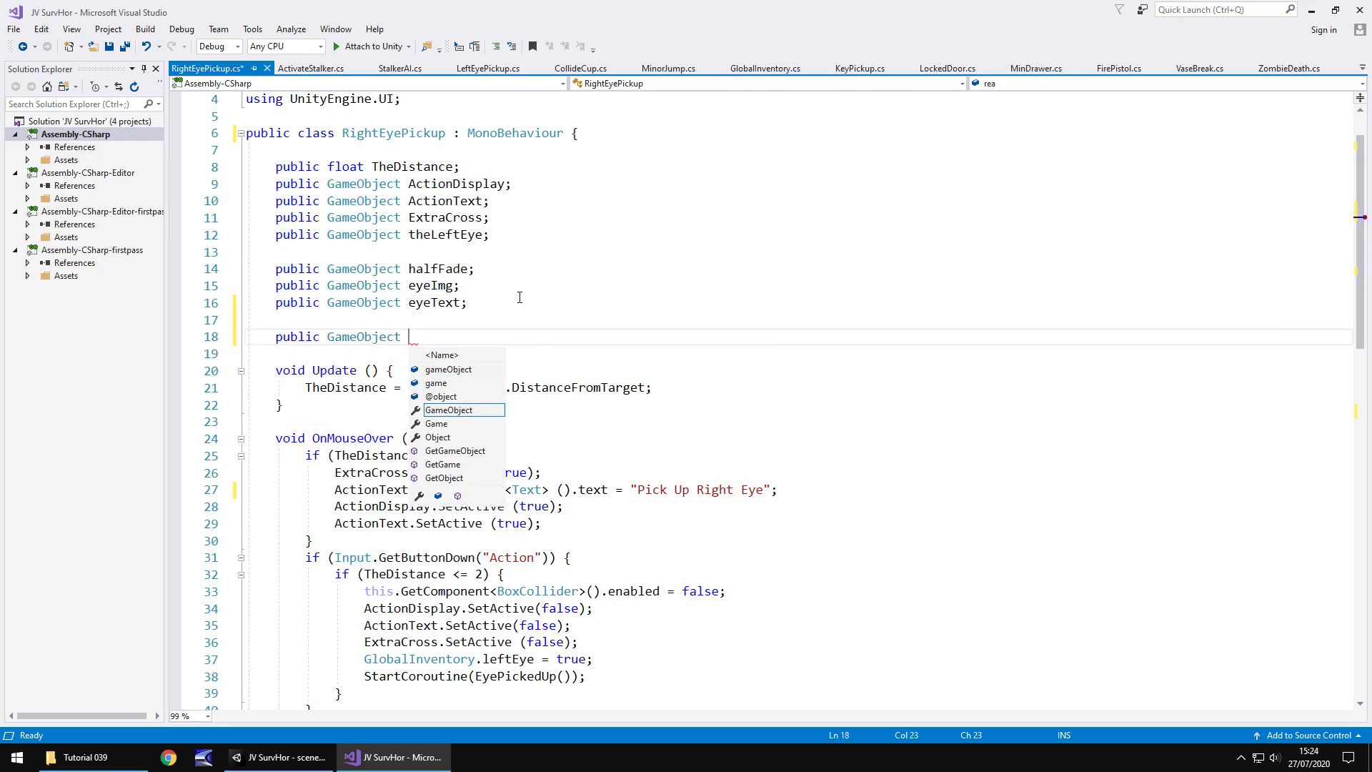
pyautogui.write('fakeWall;')
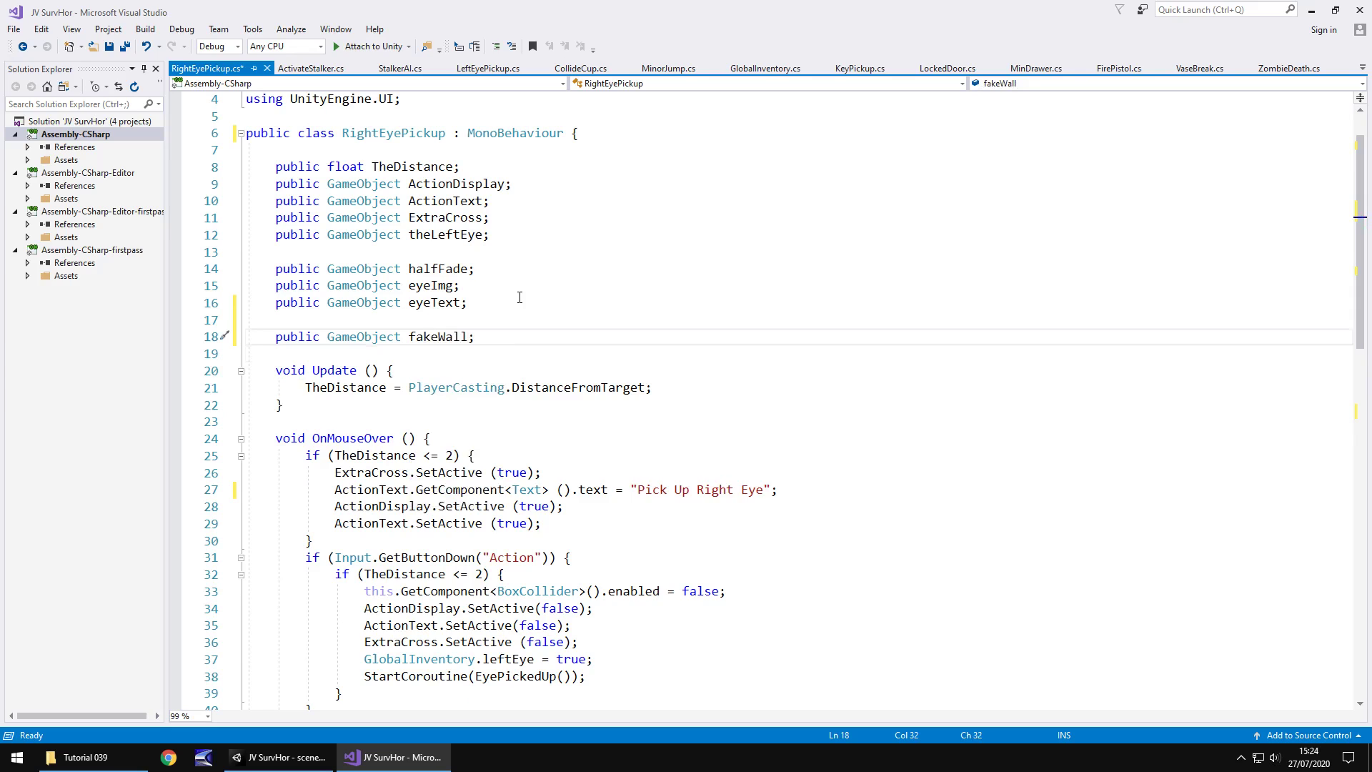
pyautogui.press('Return')
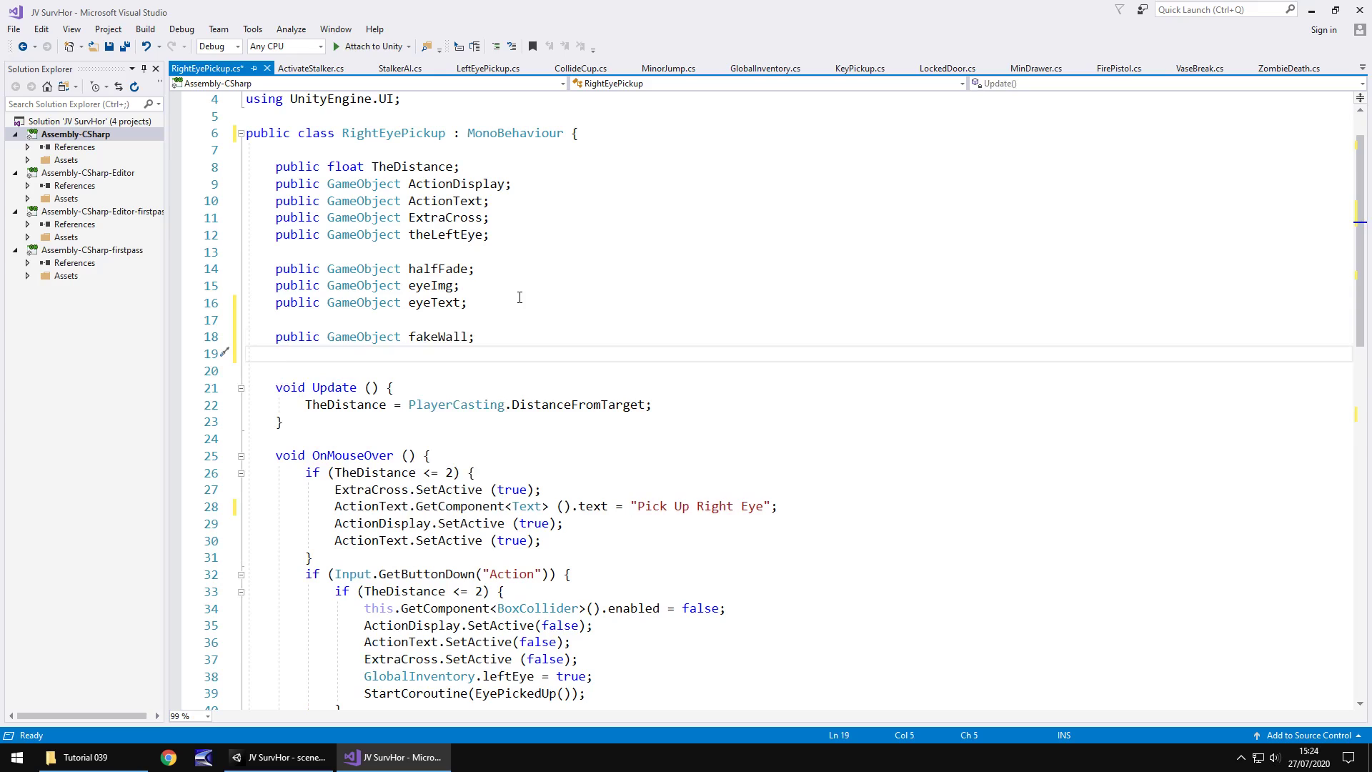
pyautogui.write('public GameObject r')
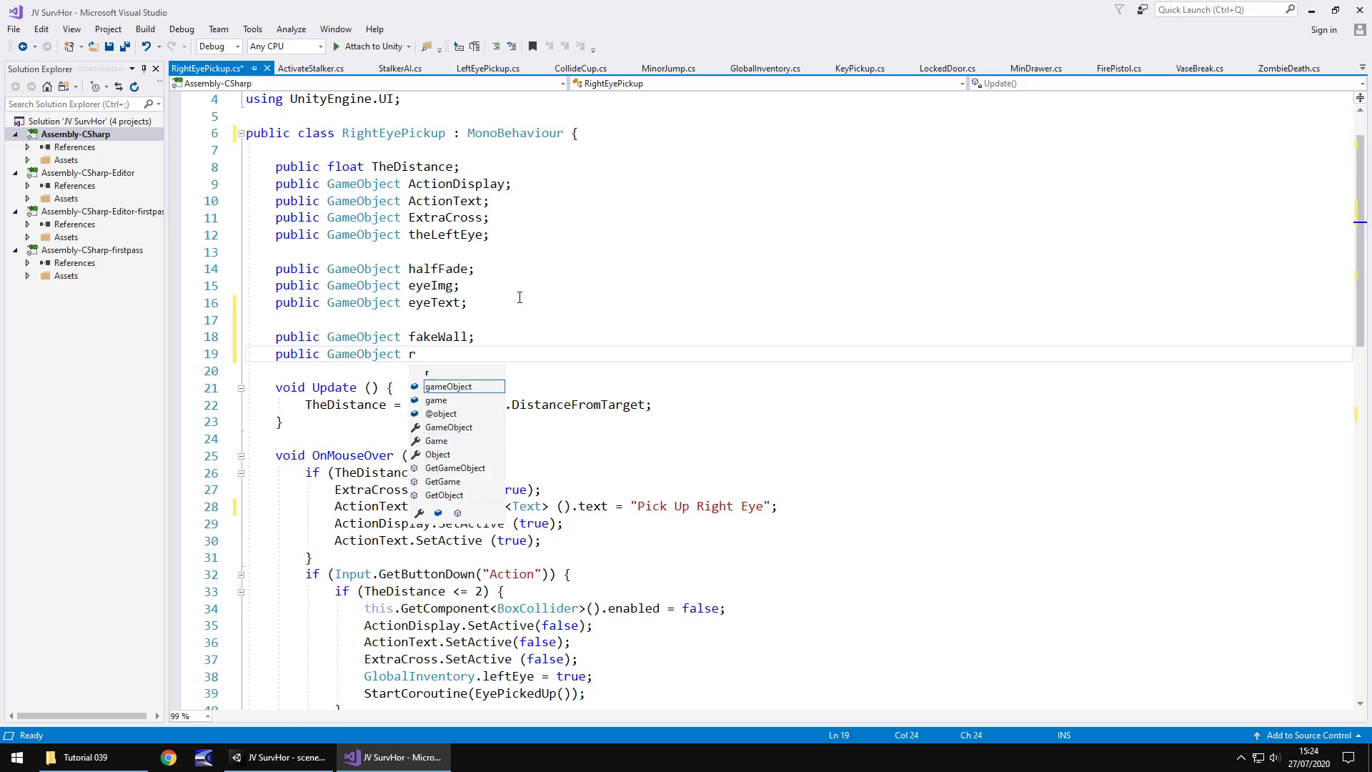
pyautogui.write('ealWall;')
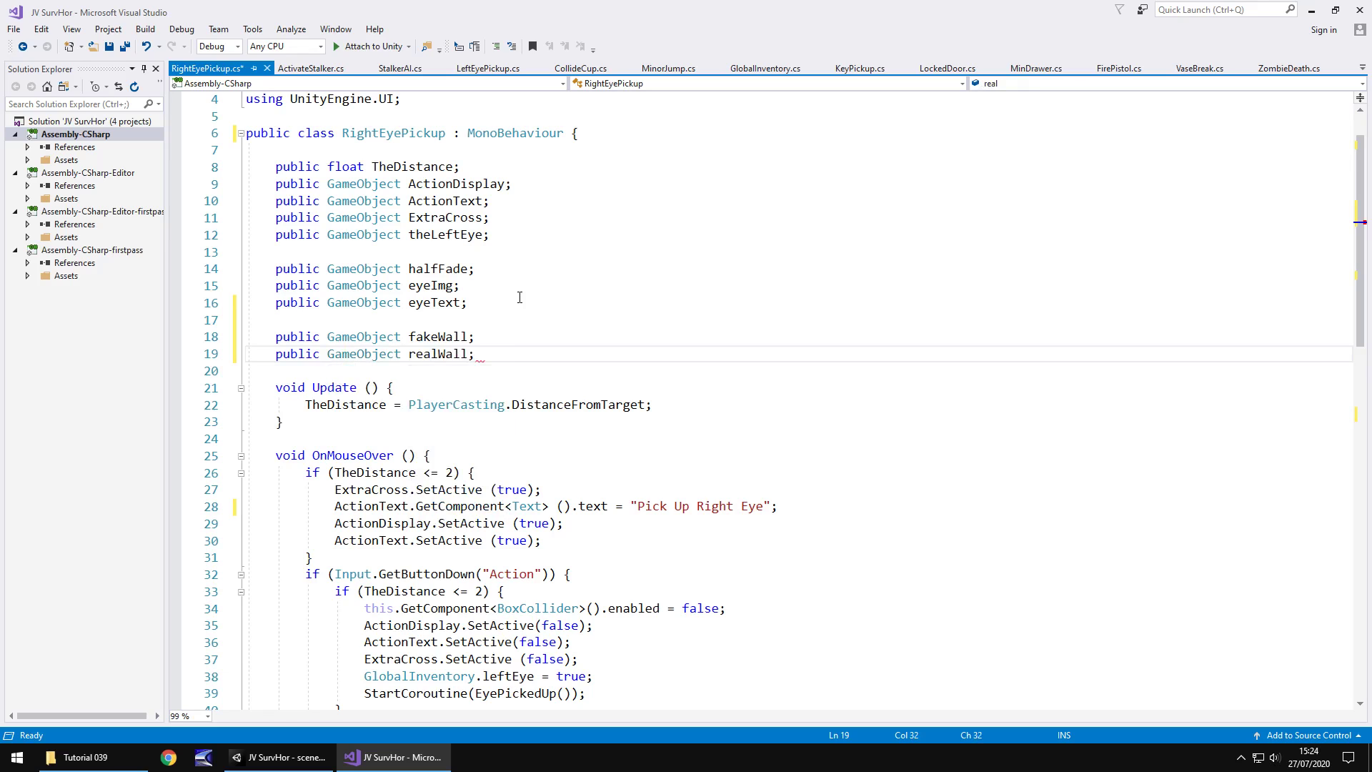
# Insert fakeWall.SetActive(false); and realWall.SetActive(true); at the top of EyePickedUp, then save
pyautogui.scroll(-6, 461, 302)
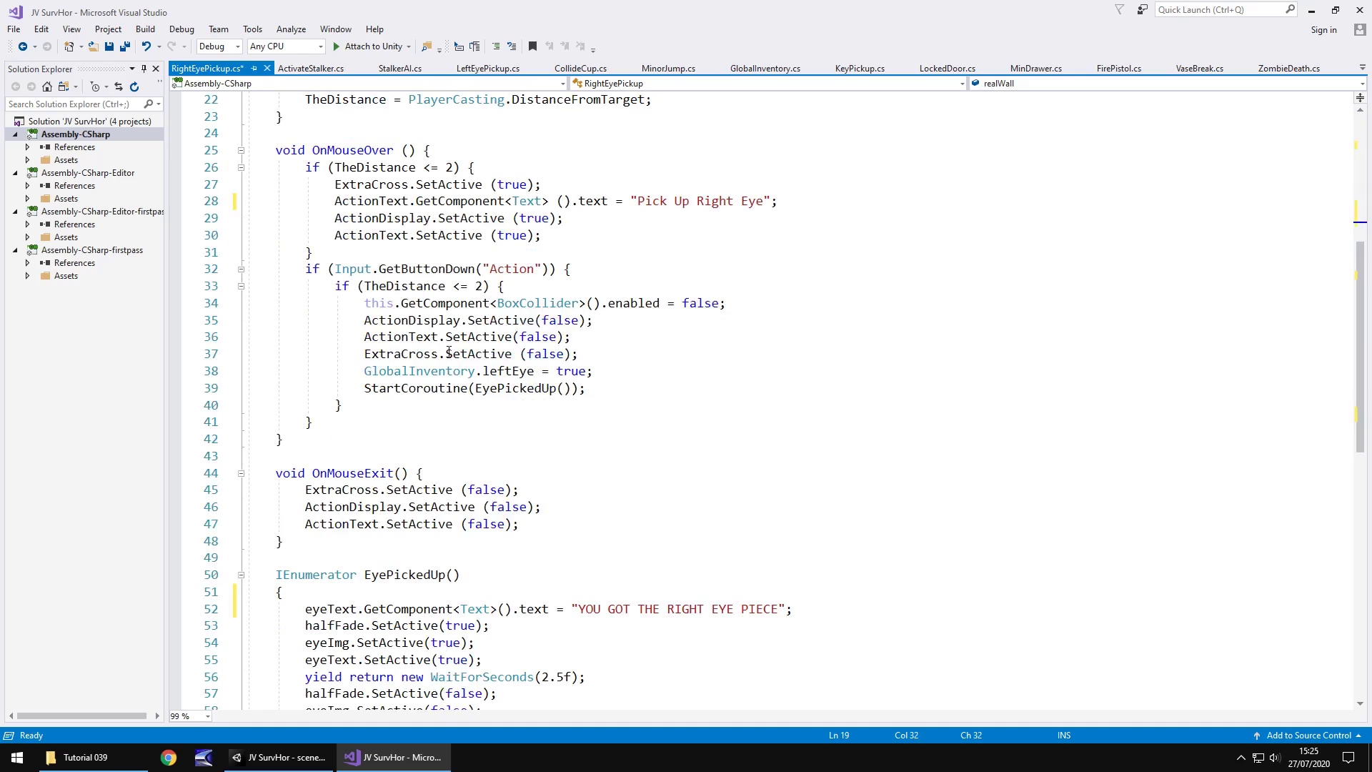
pyautogui.scroll(-3, 449, 351)
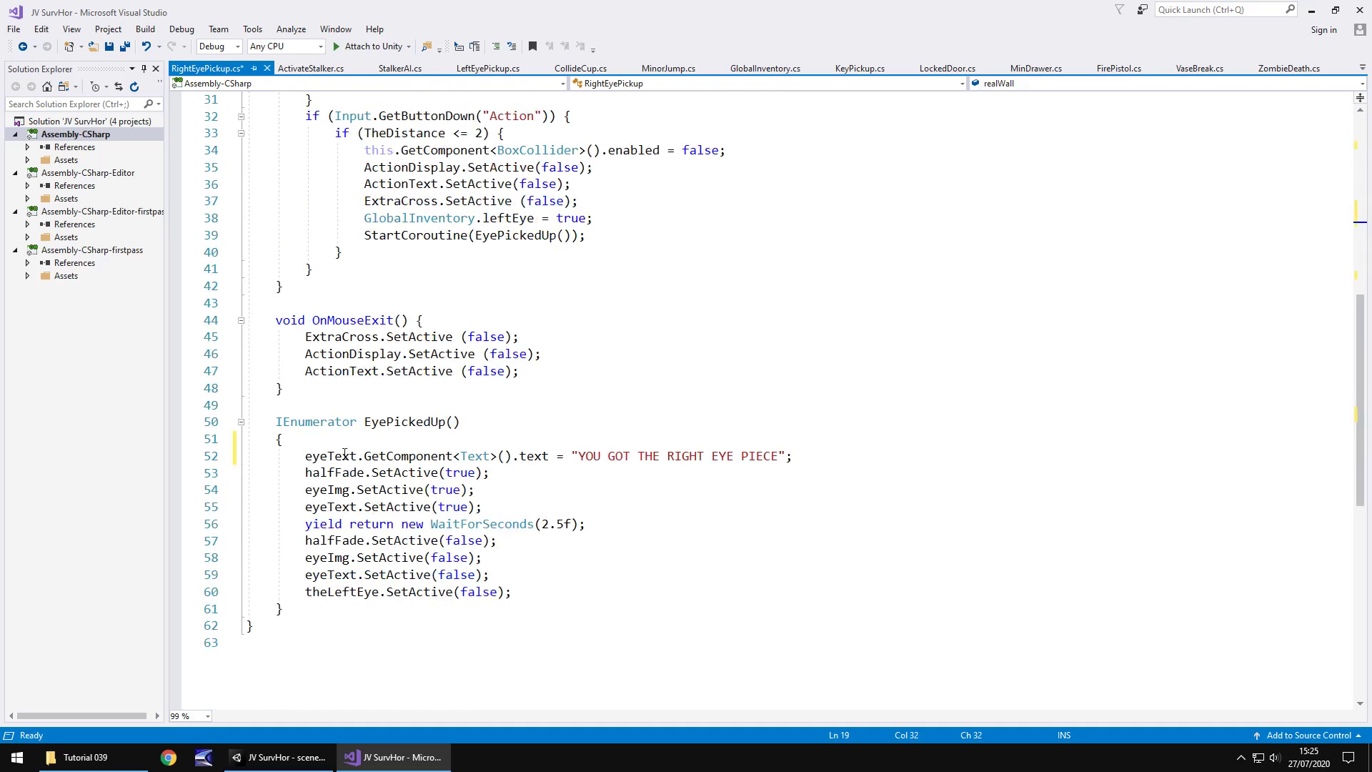
pyautogui.click(390, 440)
pyautogui.press('Return')
pyautogui.write('fakeWall.Set')
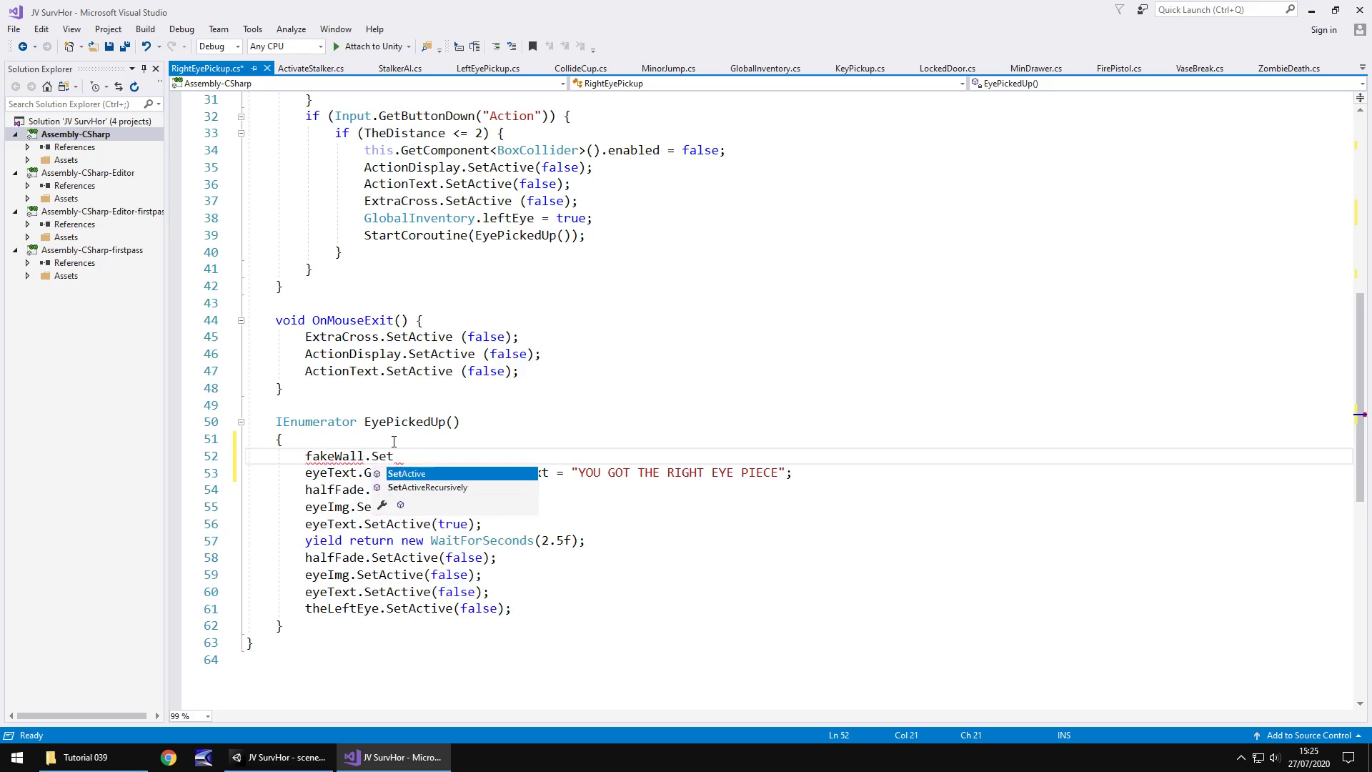
pyautogui.press('Tab')
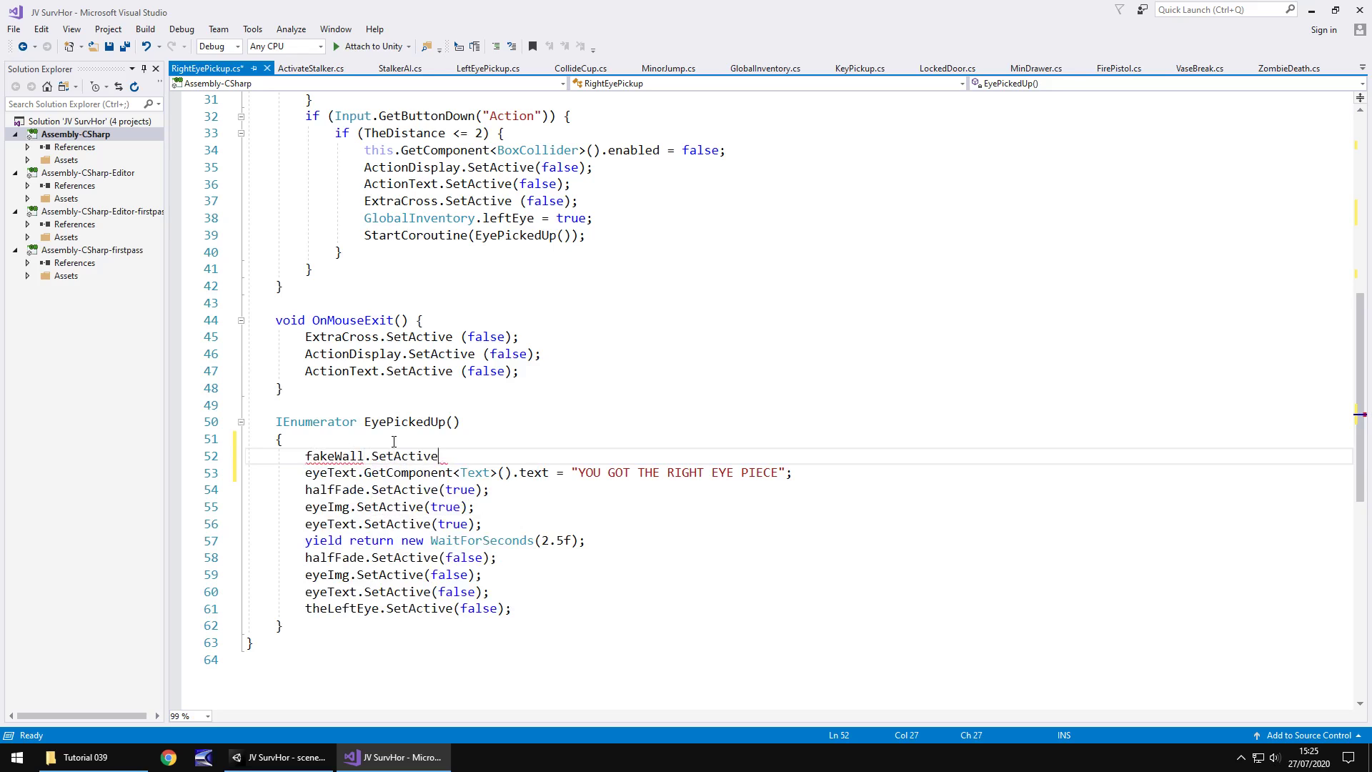
pyautogui.write('(false);')
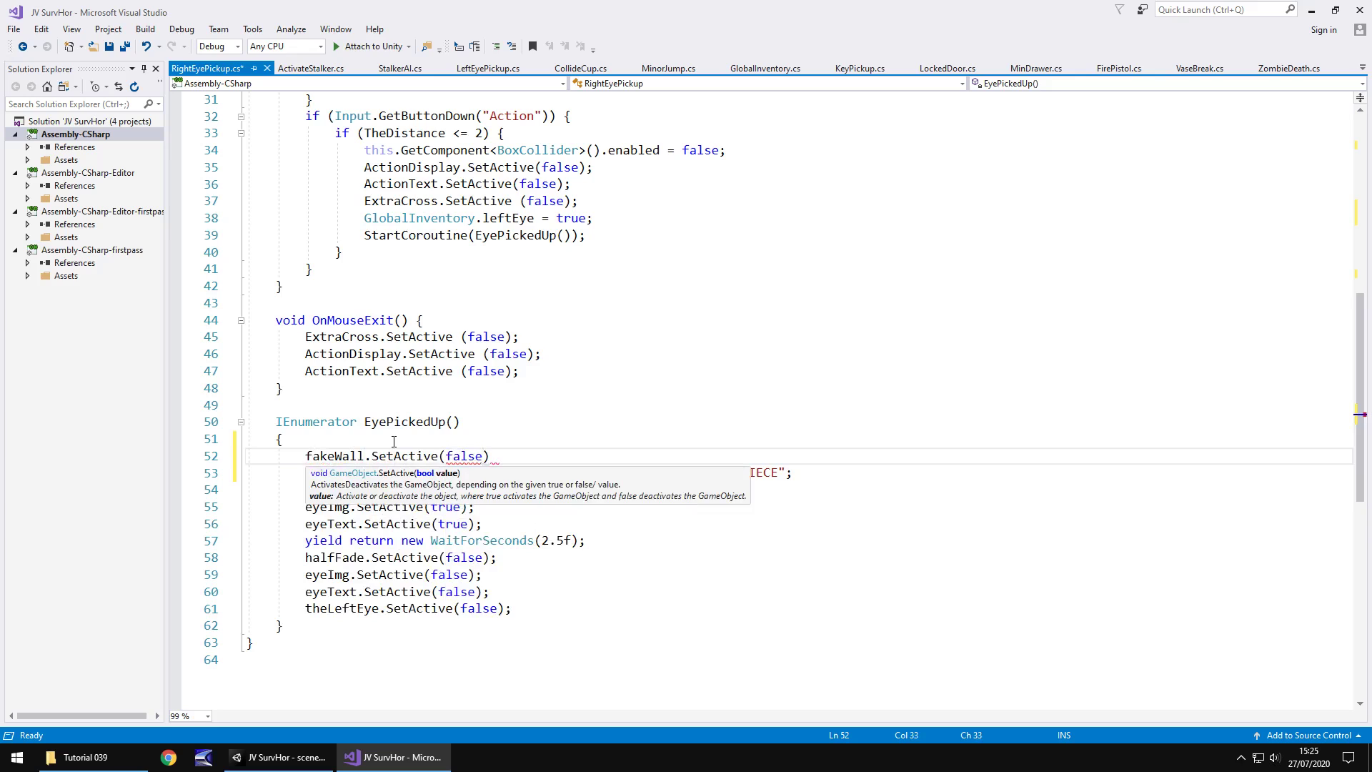
pyautogui.press('Return')
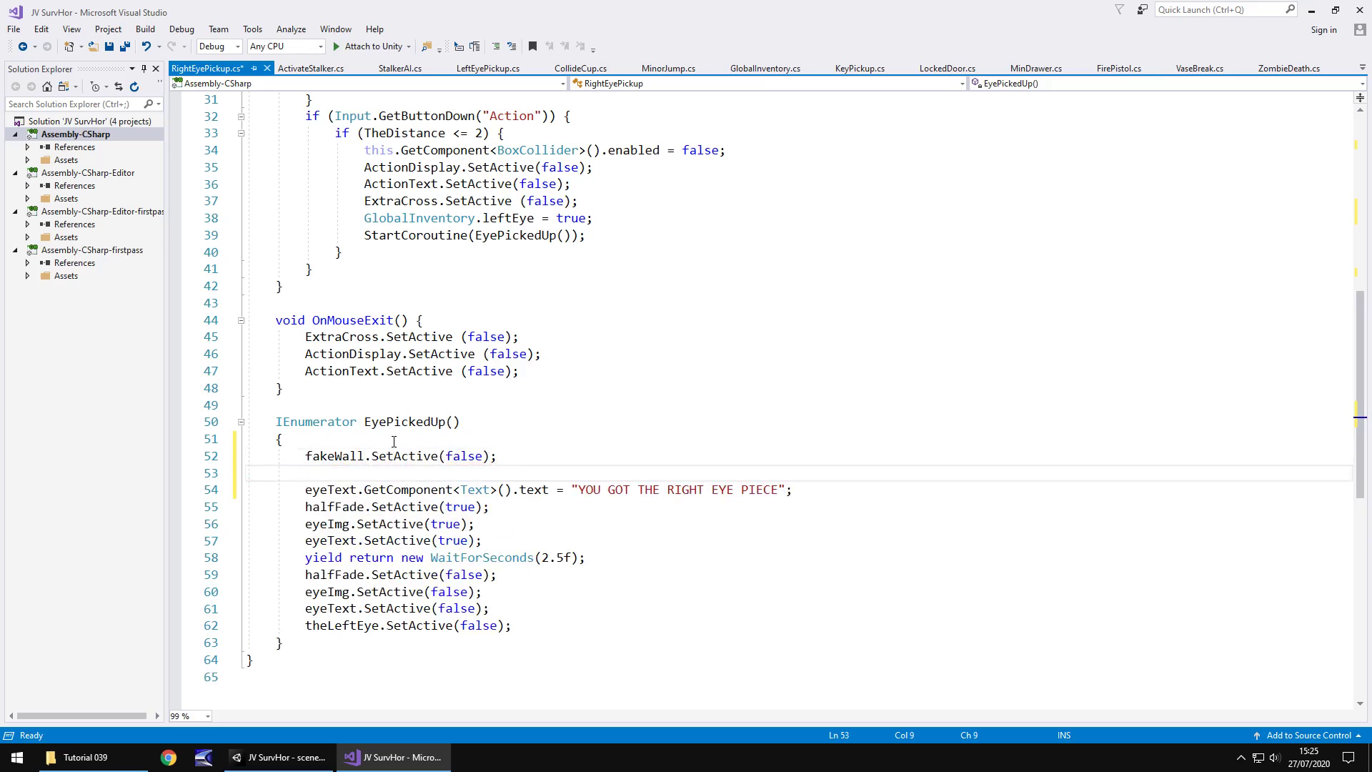
pyautogui.write('realWall.Set')
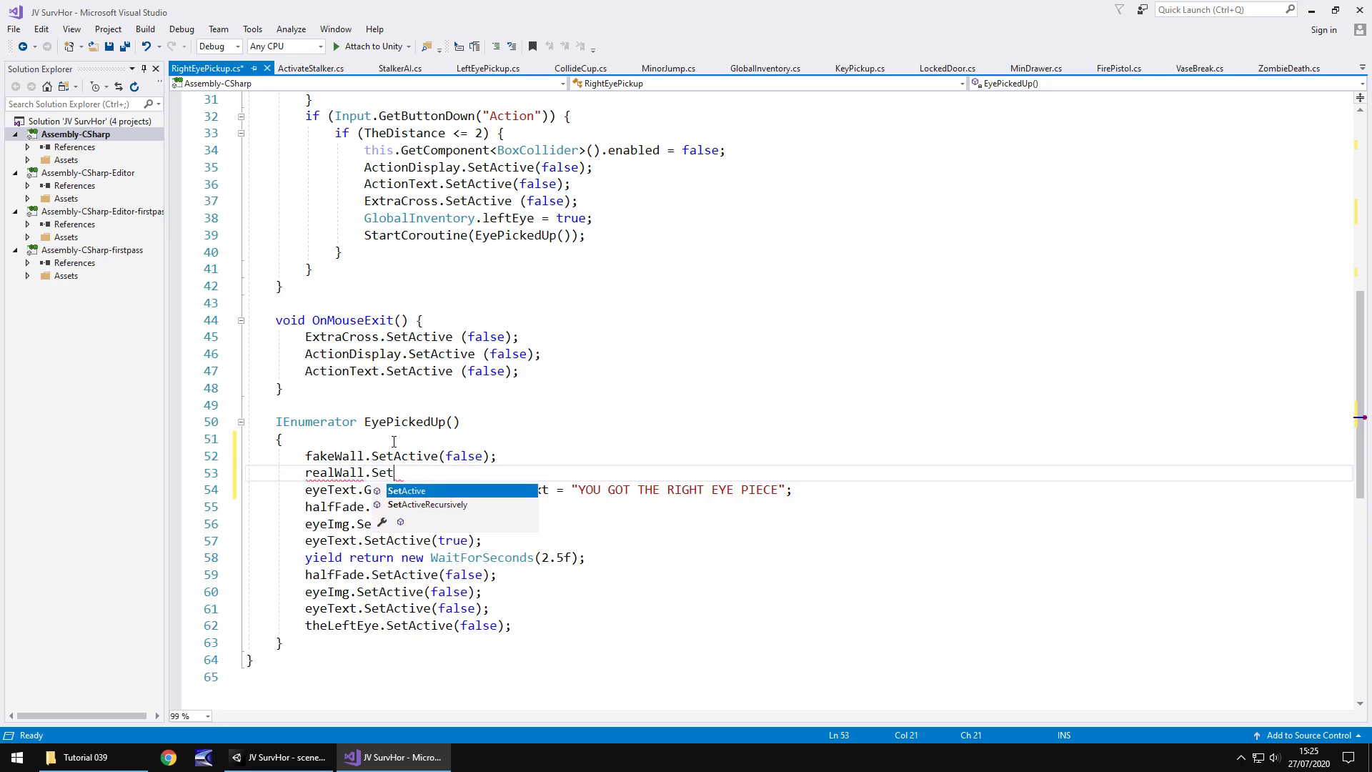
pyautogui.press('Tab')
pyautogui.write('(true);')
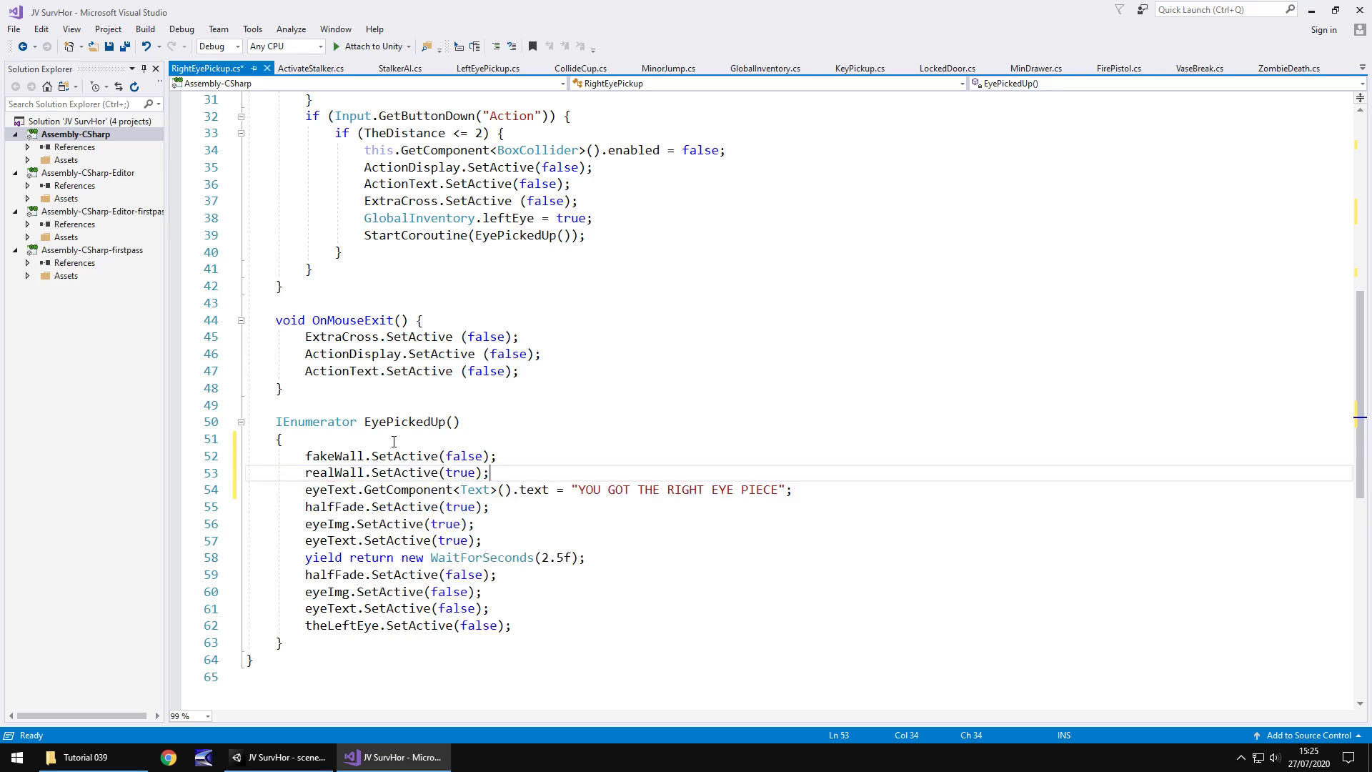
pyautogui.hotkey('ctrl', 's')
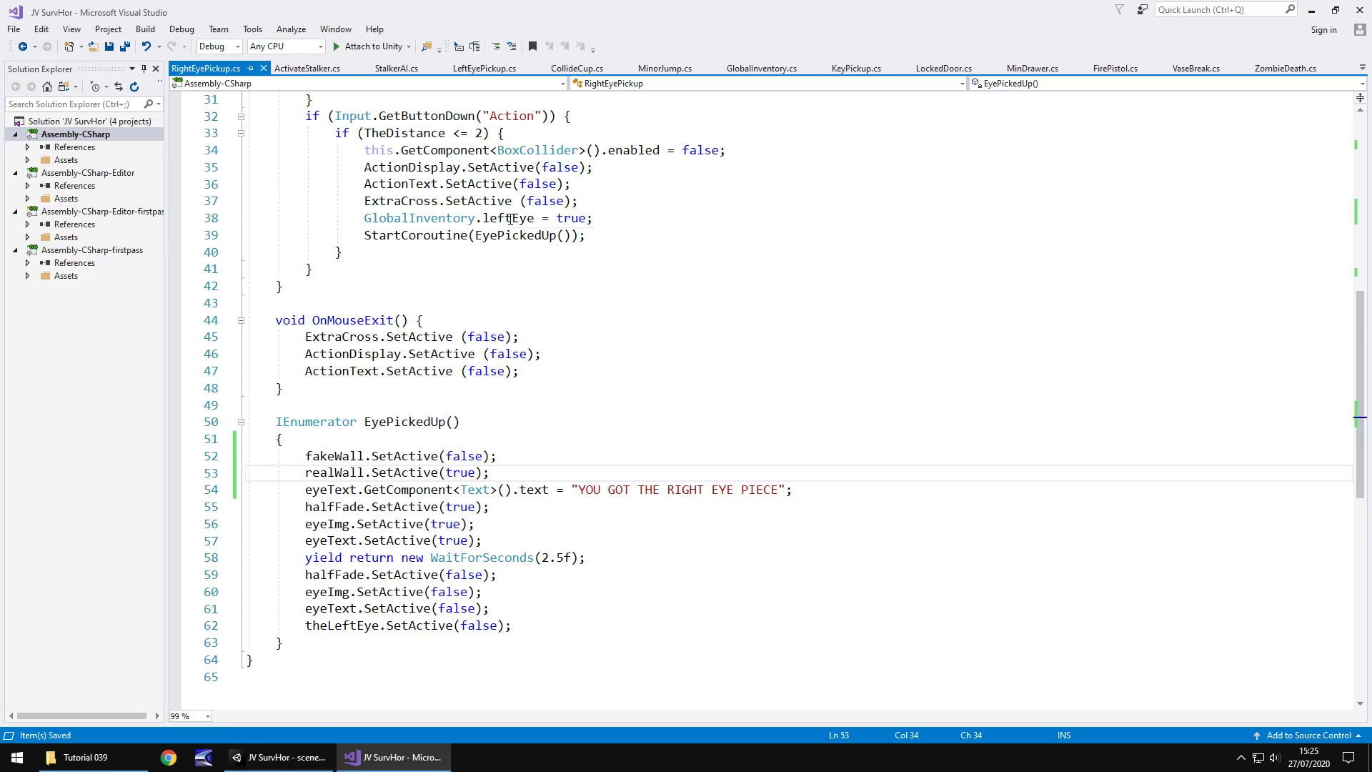
# Declare 'public static bool rightEye = false;' in GlobalInventory below leftEye
pyautogui.click(510, 218)
pyautogui.press('F12')
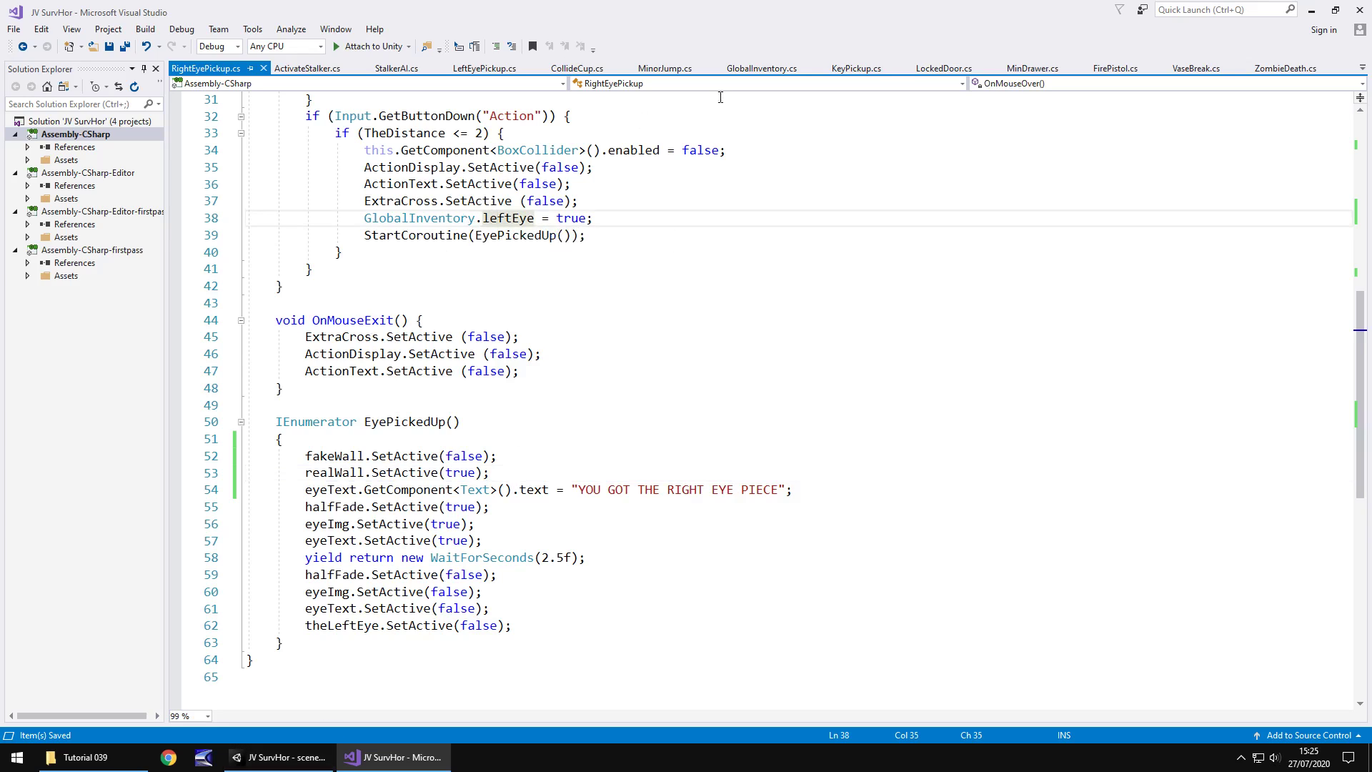
pyautogui.press('Return')
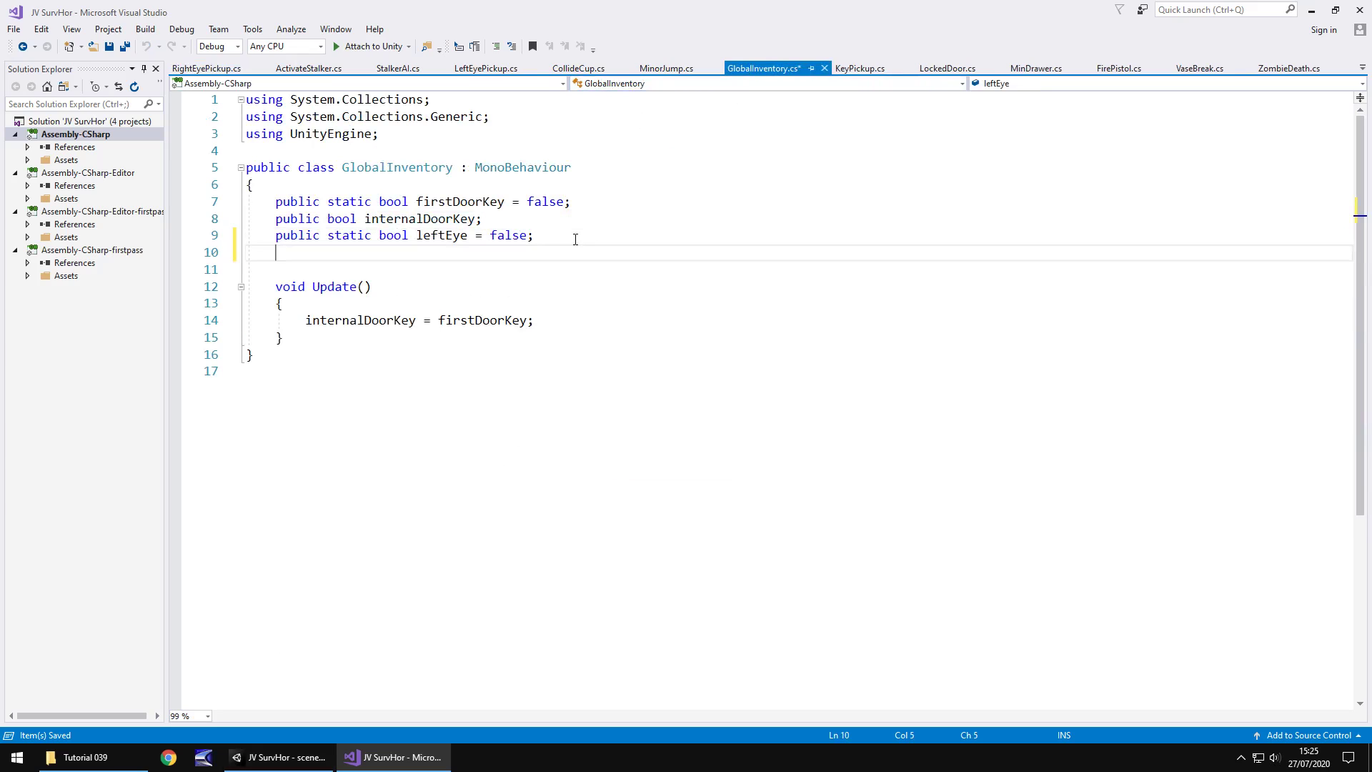
pyautogui.write('public sta')
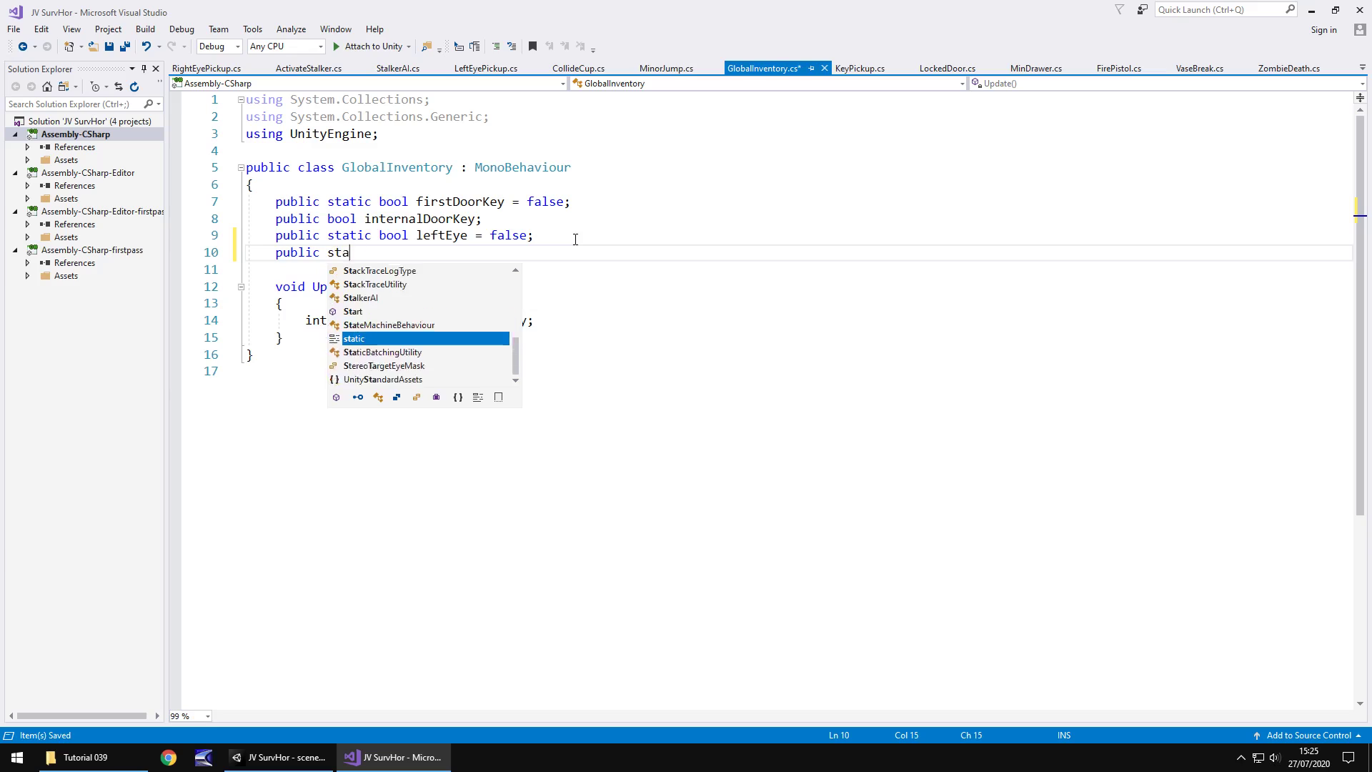
pyautogui.write('tic boo')
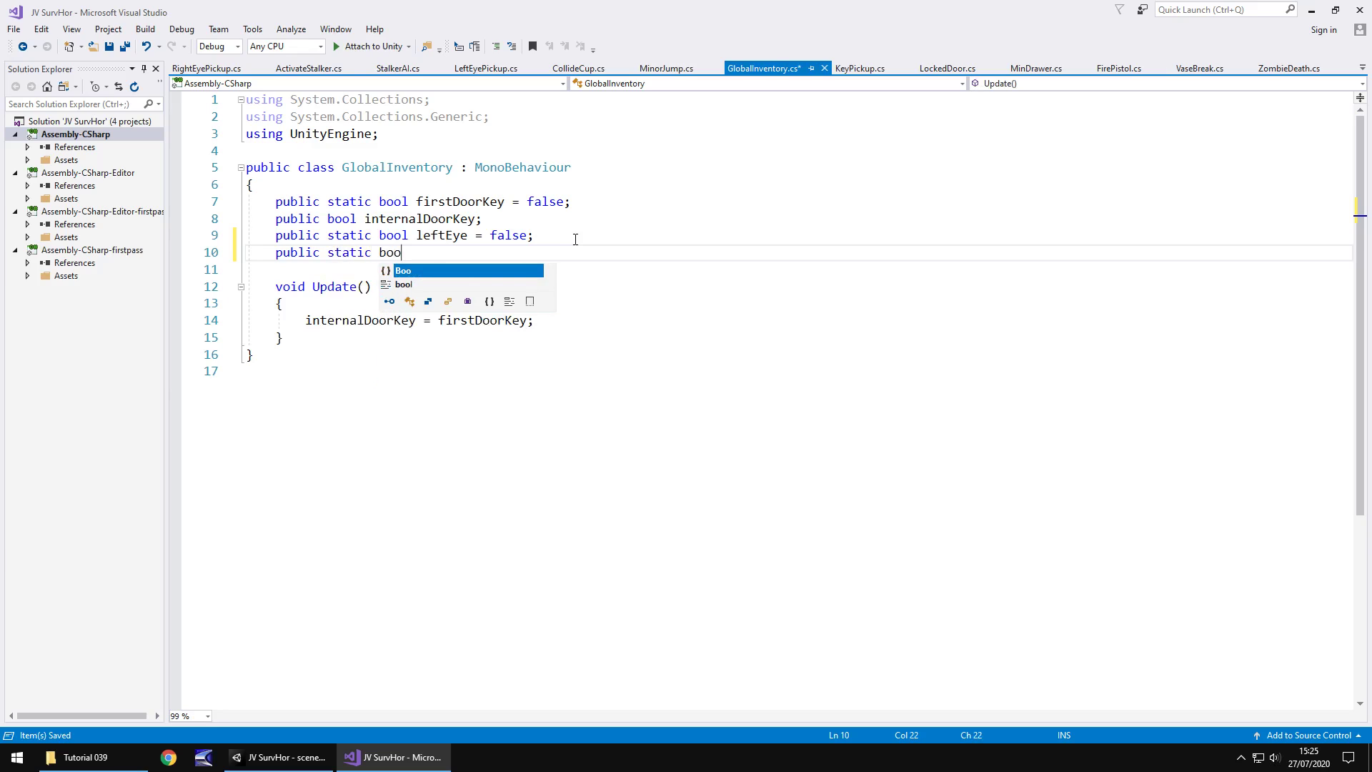
pyautogui.write('l rightEye;')
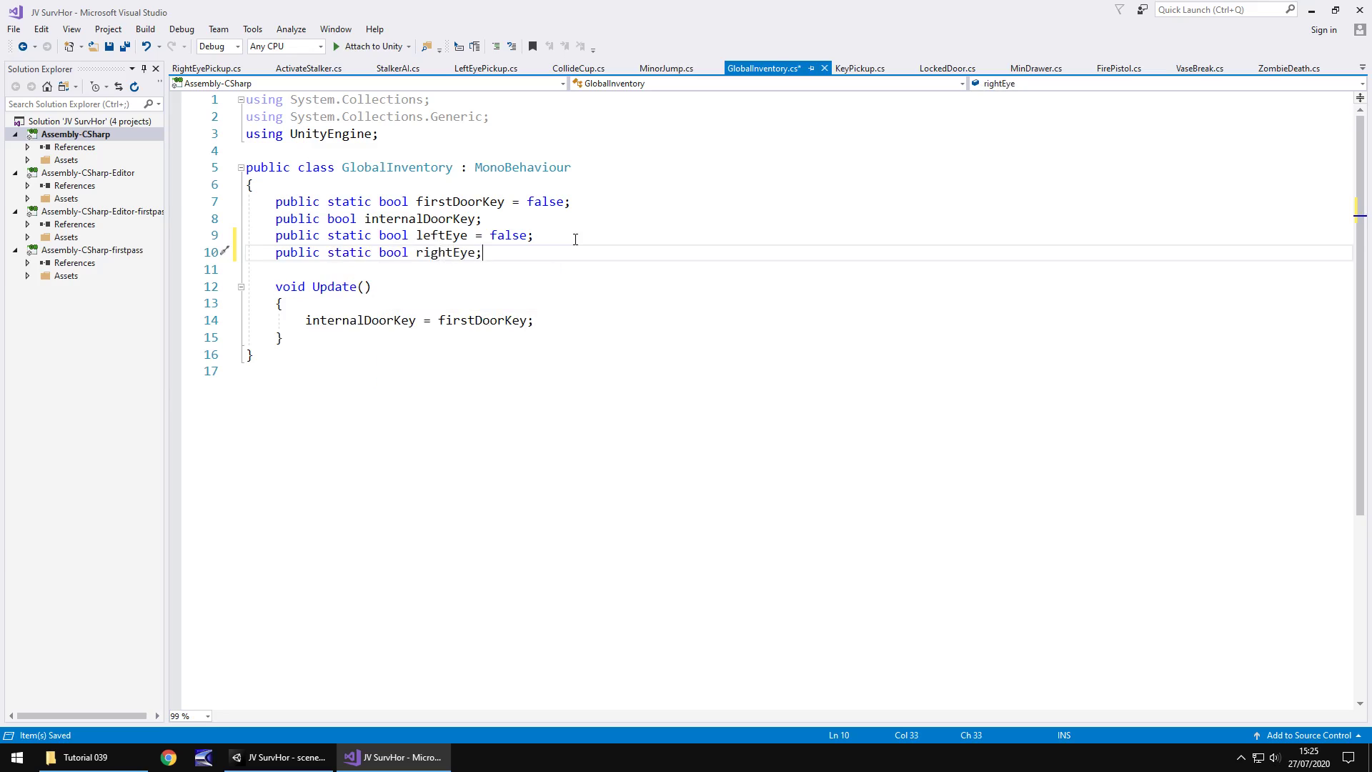
pyautogui.press('BackSpace')
pyautogui.write('= false;')
# Switch leftEye to rightEye in RightEyePickup, save, and check Unity's console for the CS0117 error
pyautogui.click(226, 69)
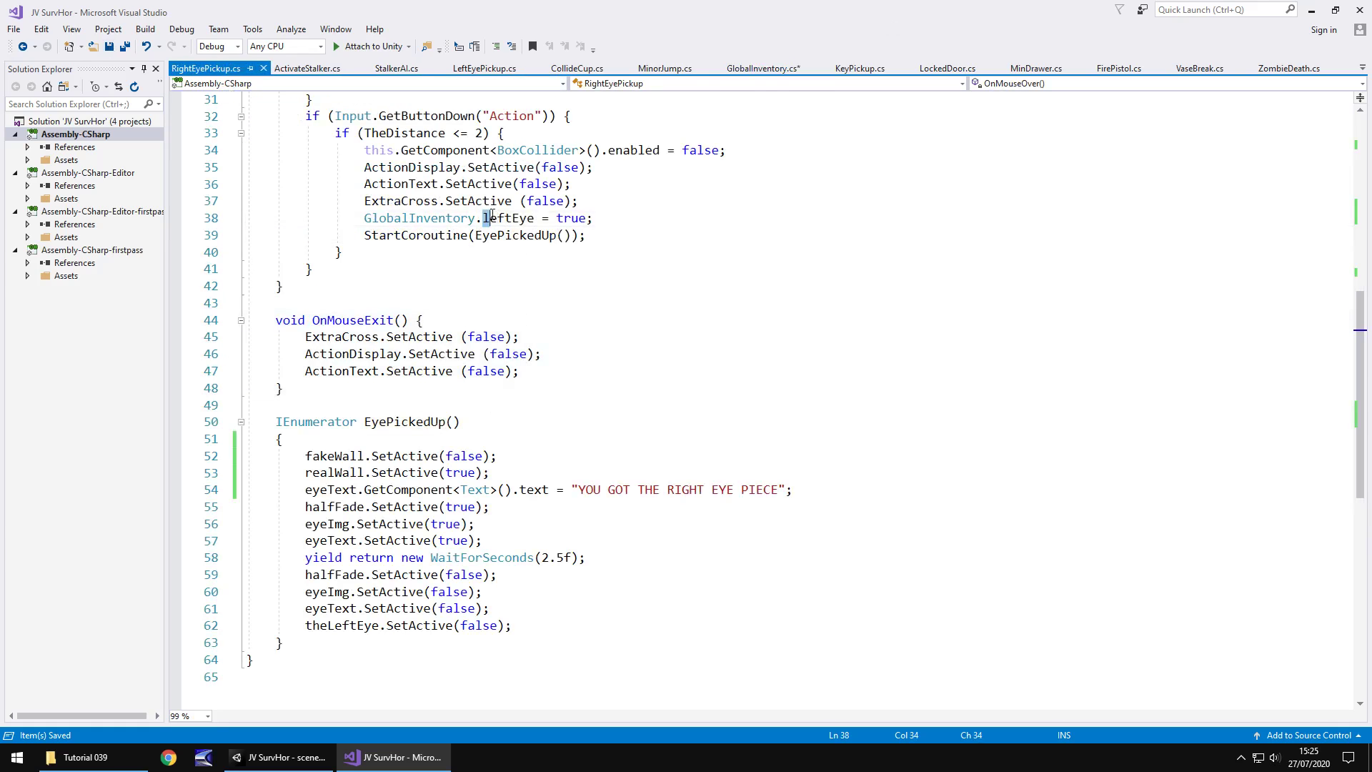
pyautogui.moveTo(483, 218); pyautogui.dragTo(512, 217)
pyautogui.write('right')
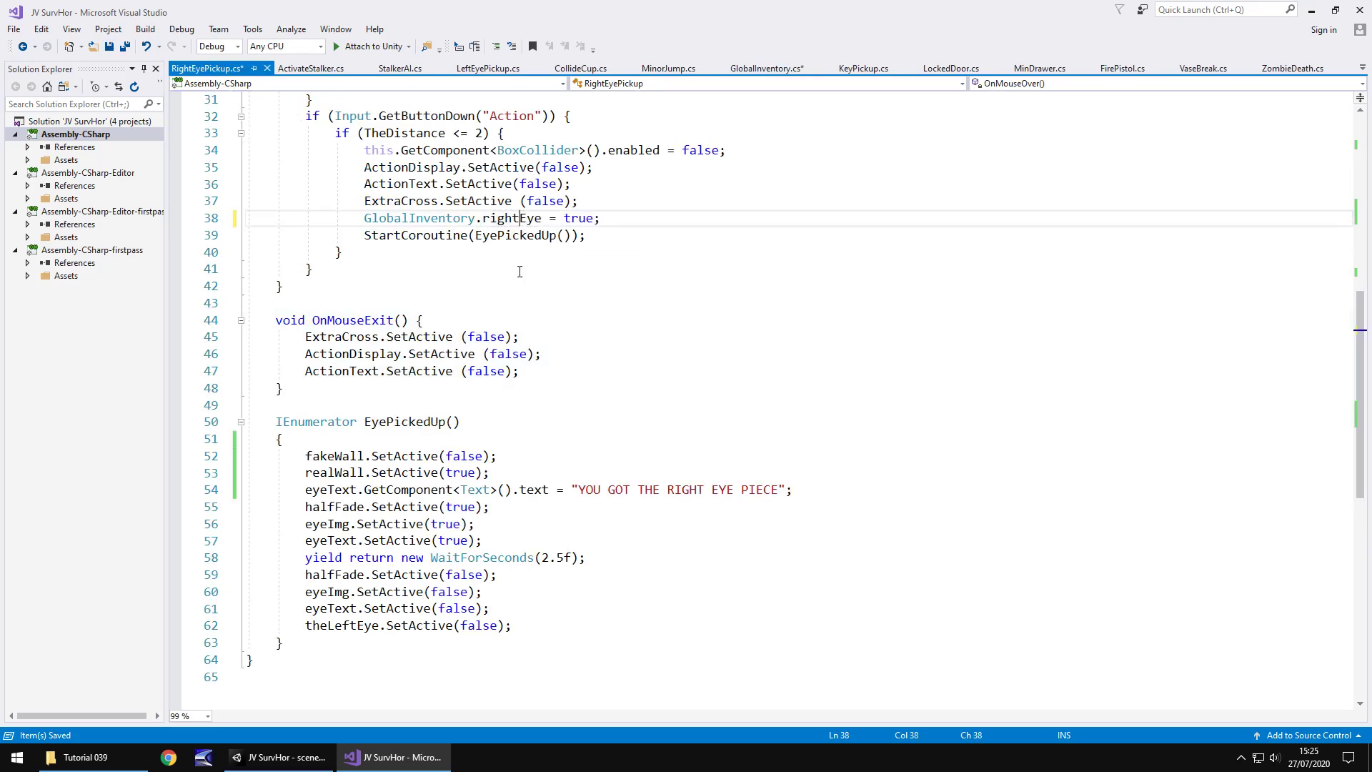
pyautogui.hotkey('ctrl', 's')
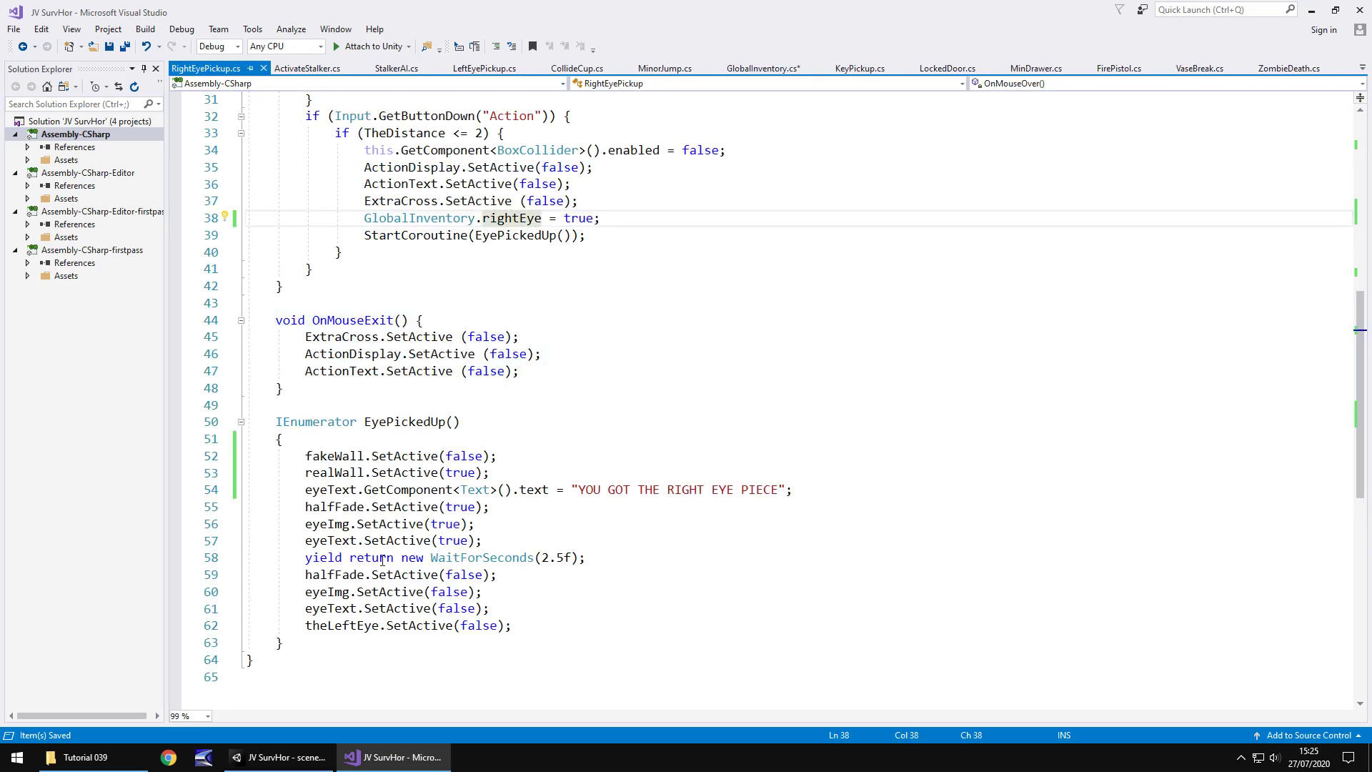
pyautogui.click(280, 757)
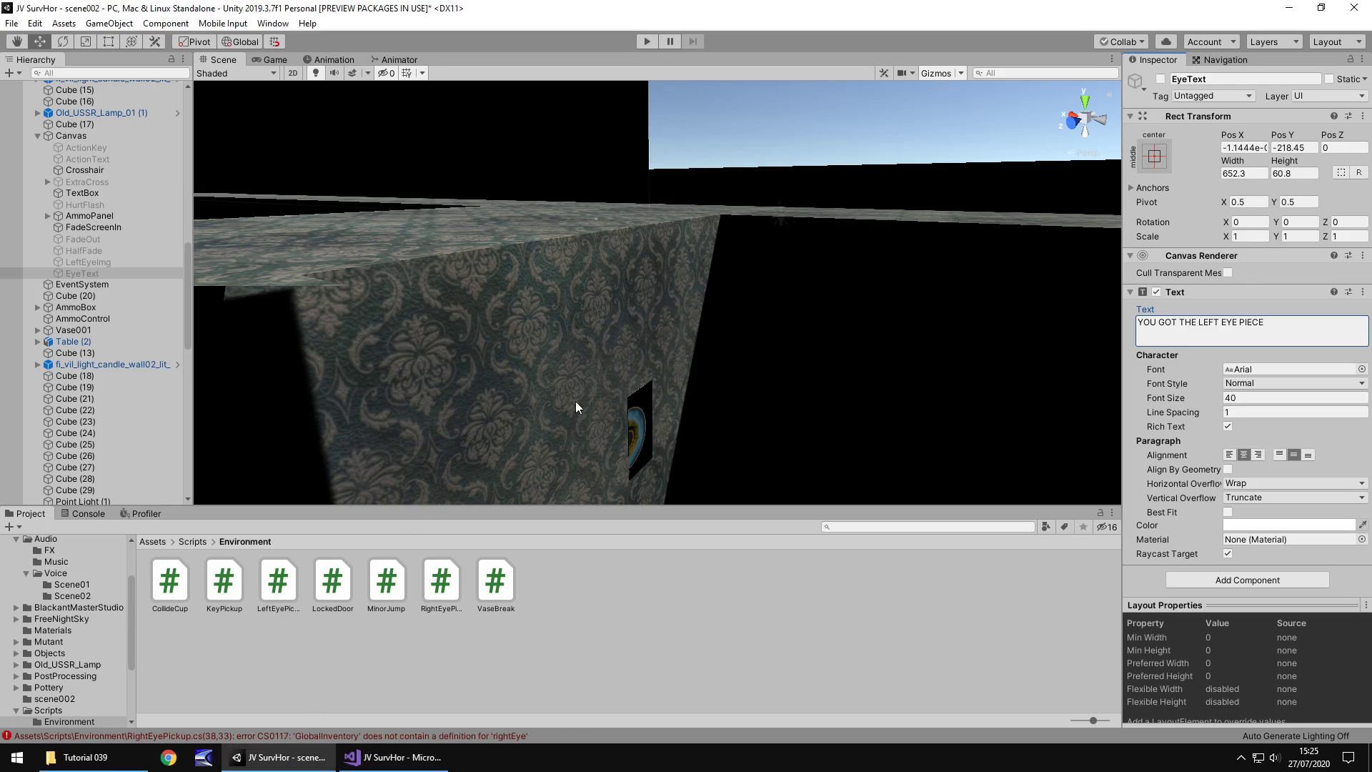
pyautogui.click(80, 513)
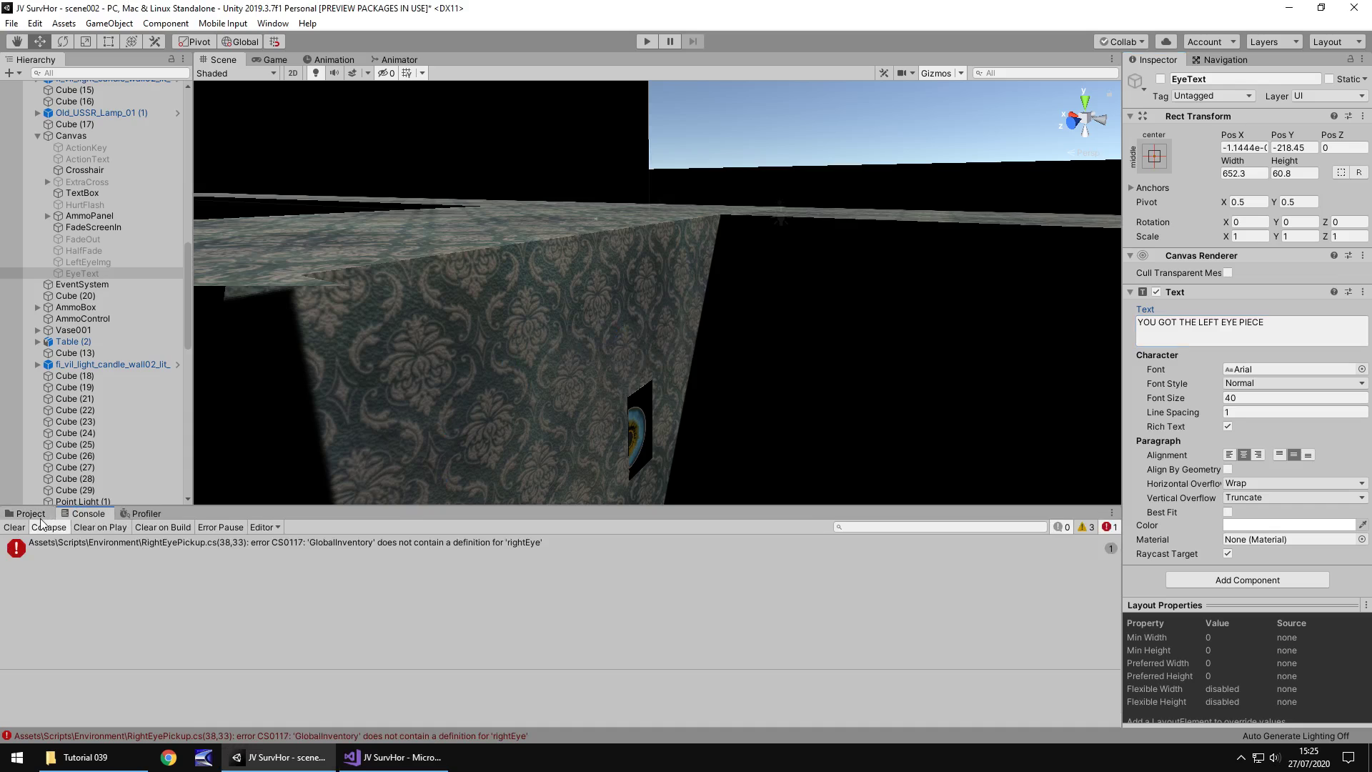
# Save GlobalInventory.cs with its public static bool rightEye = false, then return to Unity
pyautogui.doubleClick(423, 545)
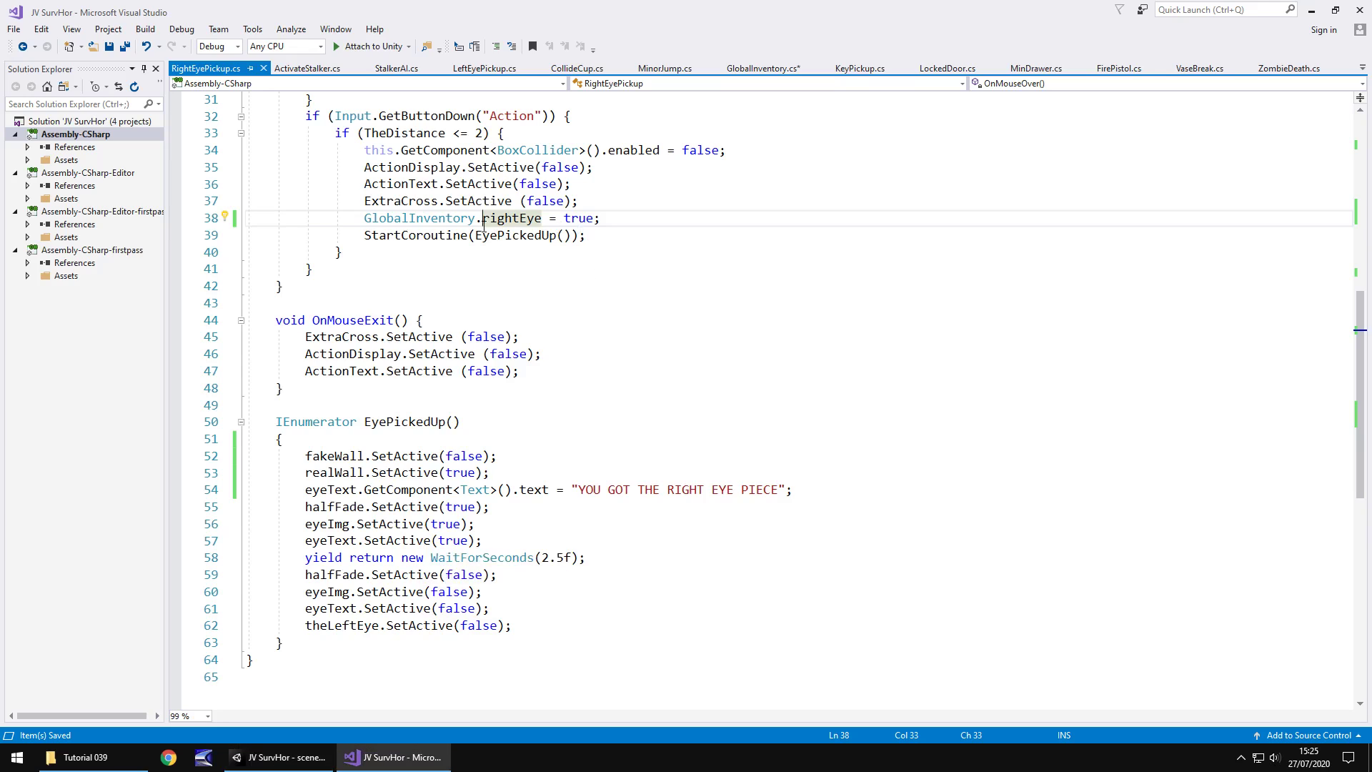
pyautogui.hotkey('ctrl', 'Tab')
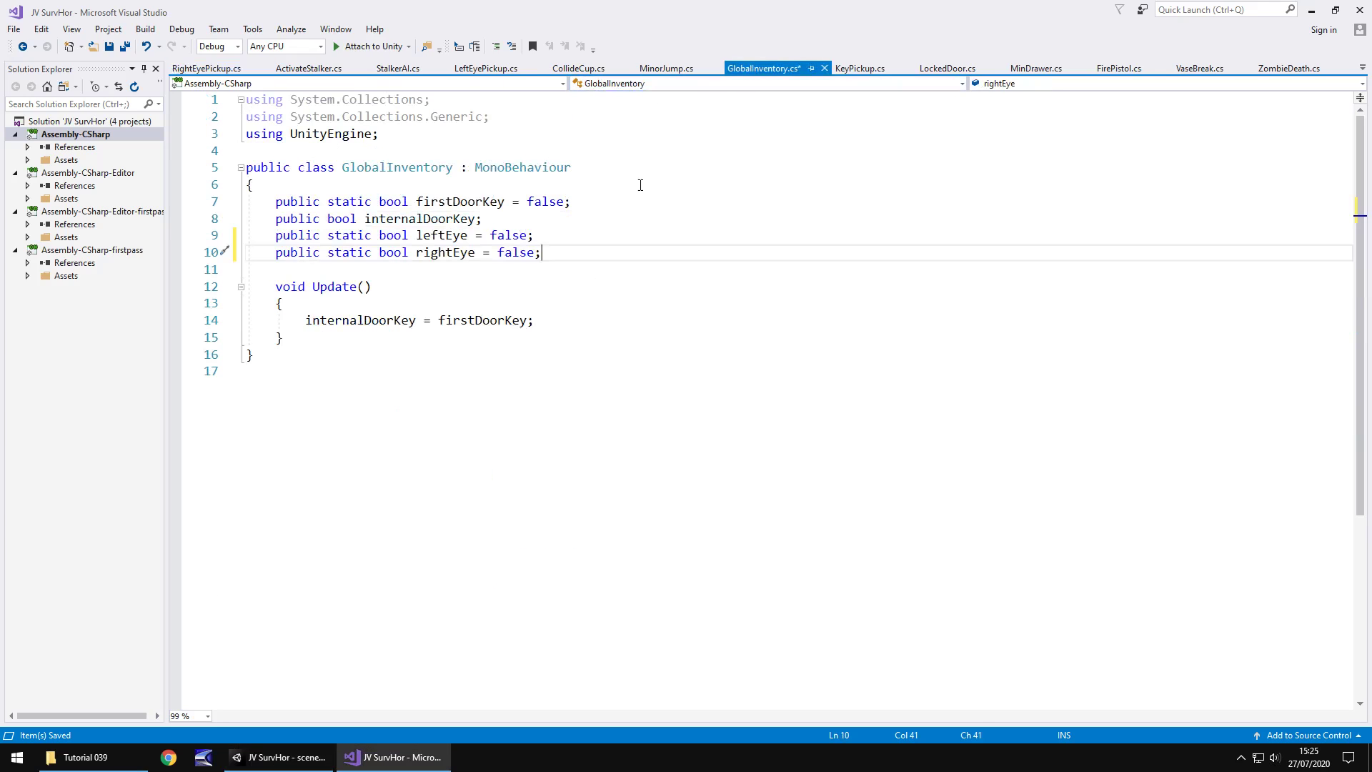
pyautogui.hotkey('ctrl', 's')
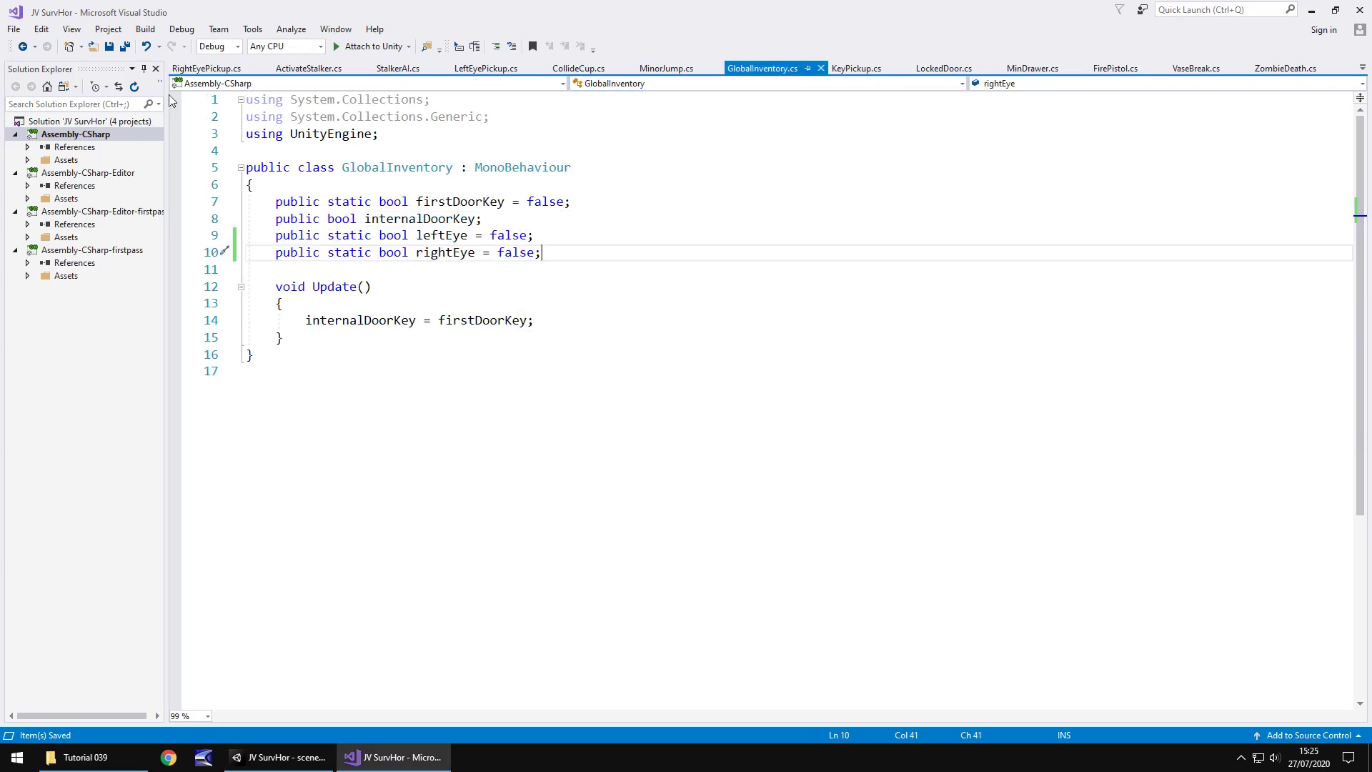
pyautogui.click(202, 68)
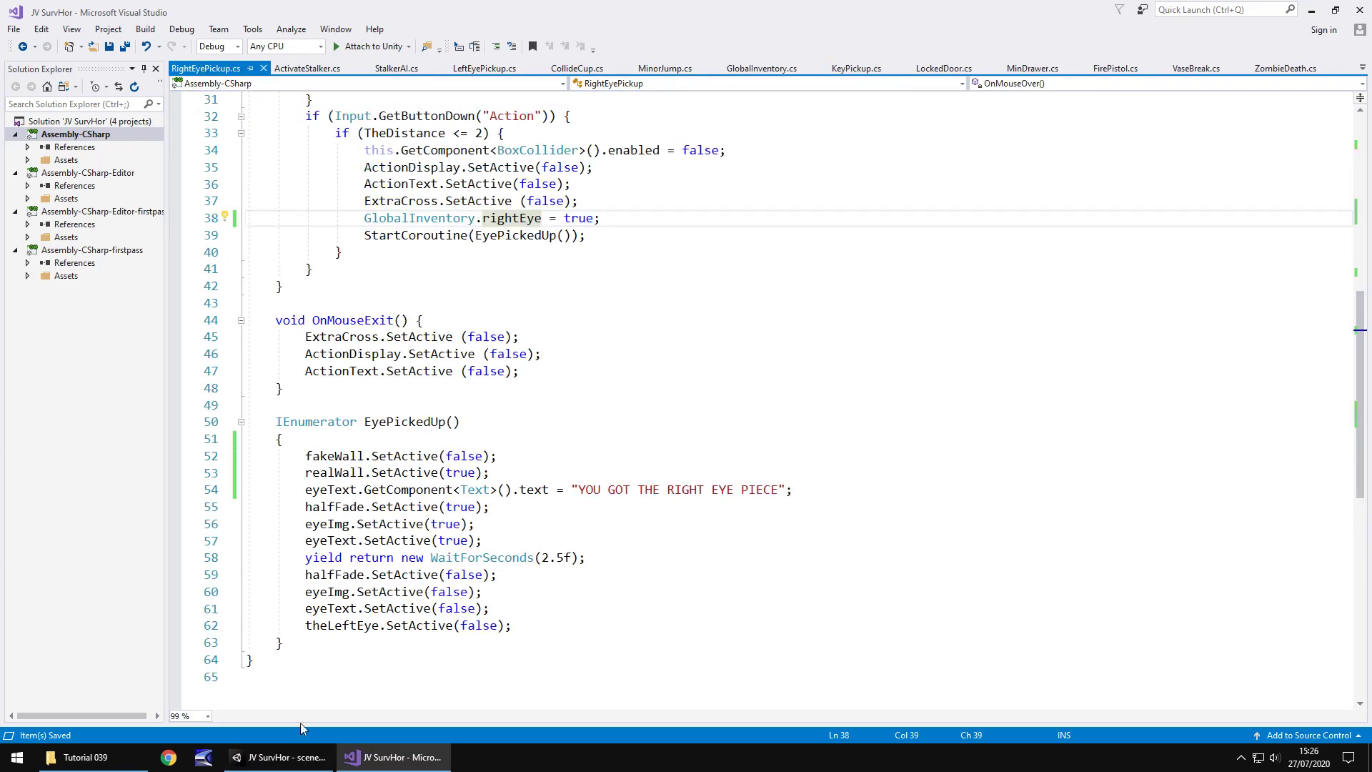
pyautogui.click(295, 757)
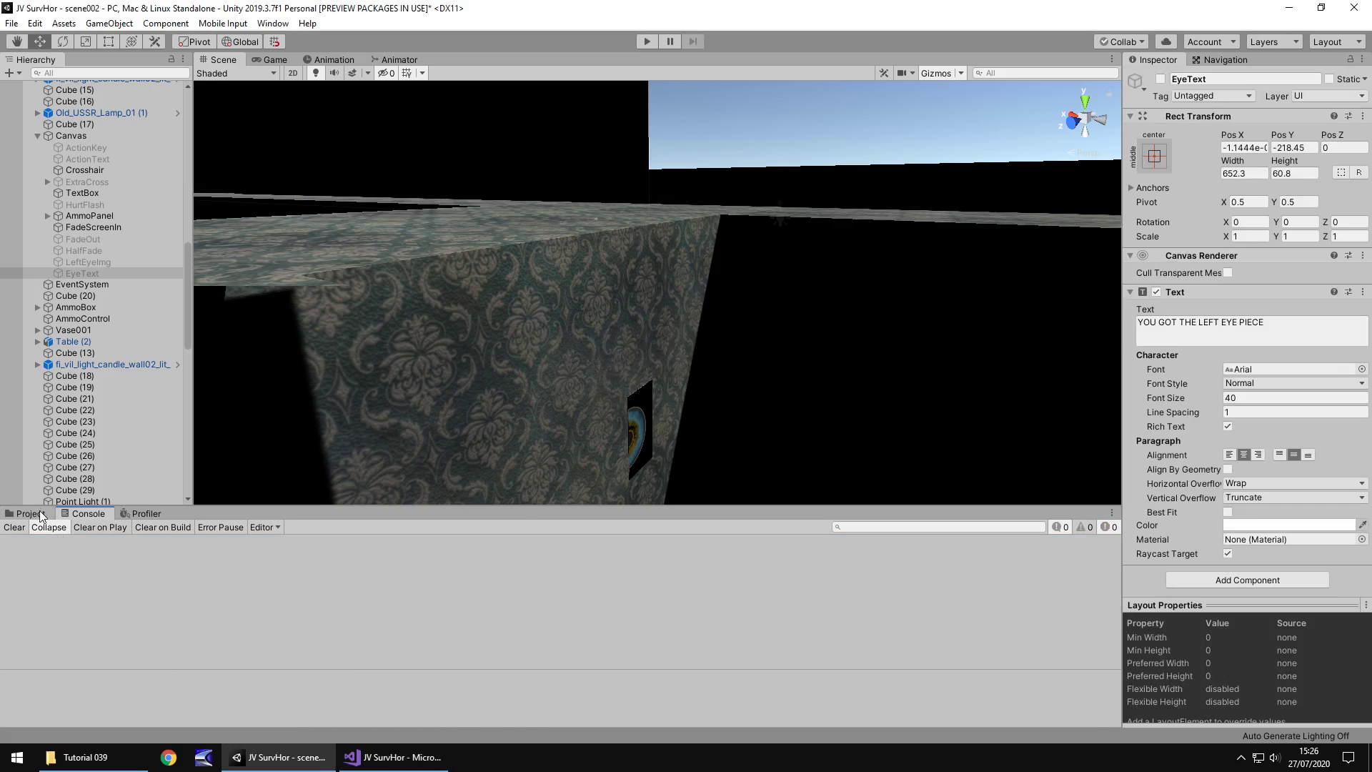
# Attach the RightEyePickup script to RightEyeObject
pyautogui.click(28, 513)
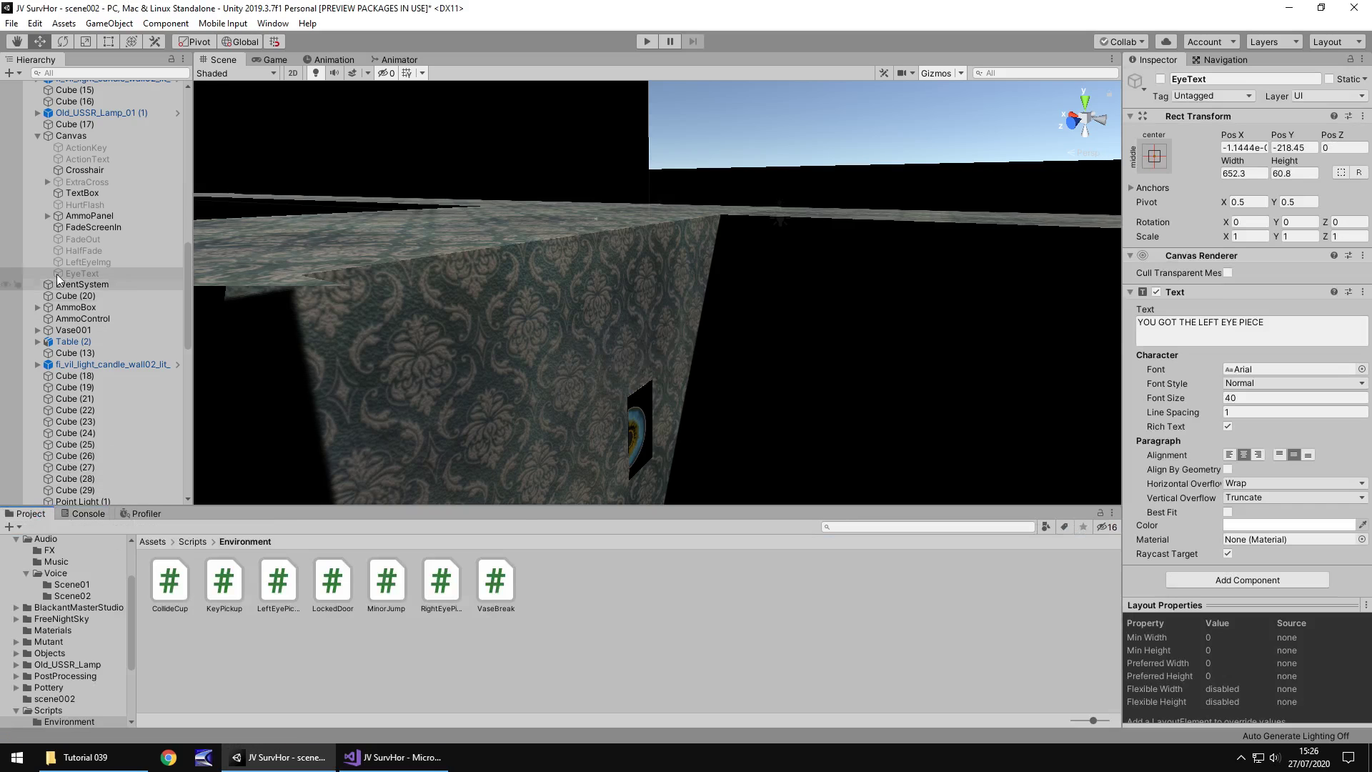
pyautogui.scroll(-10, 140, 397)
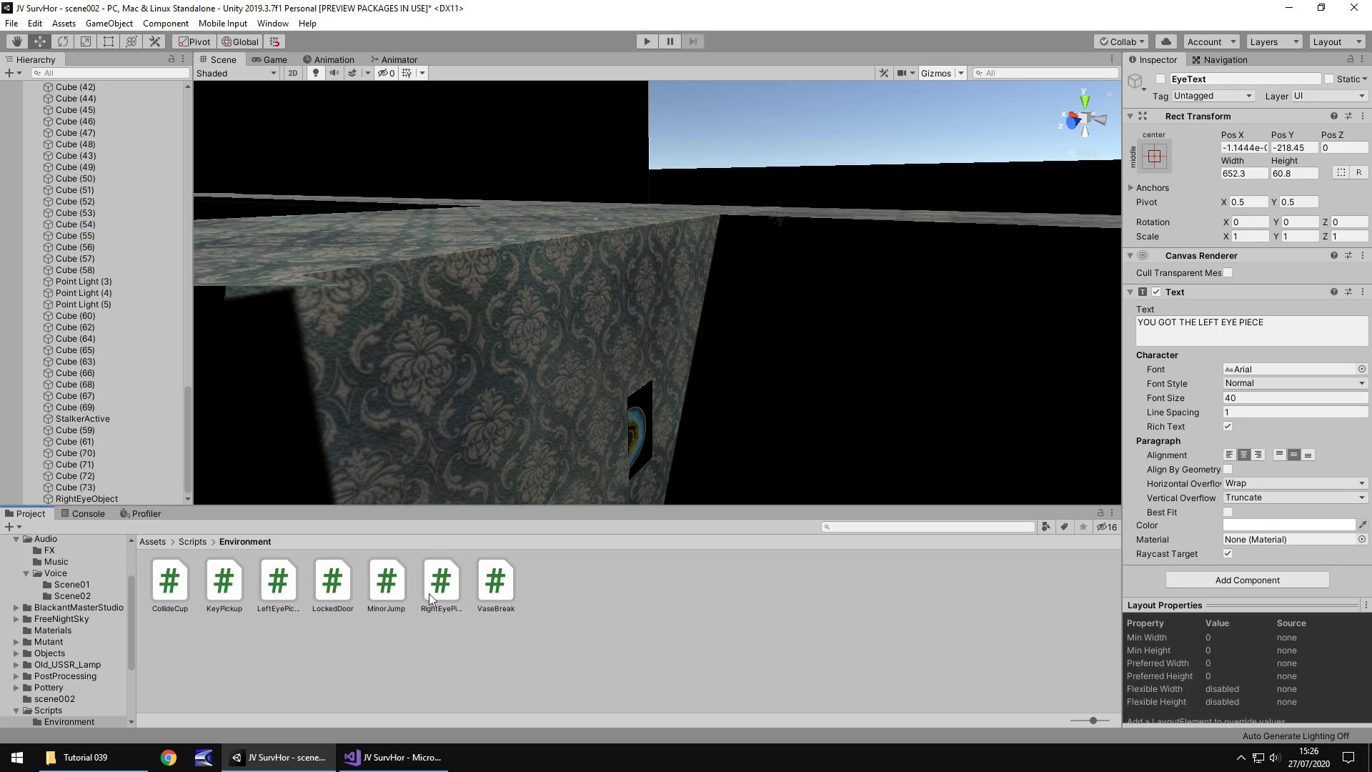
pyautogui.moveTo(284, 565); pyautogui.dragTo(92, 499)
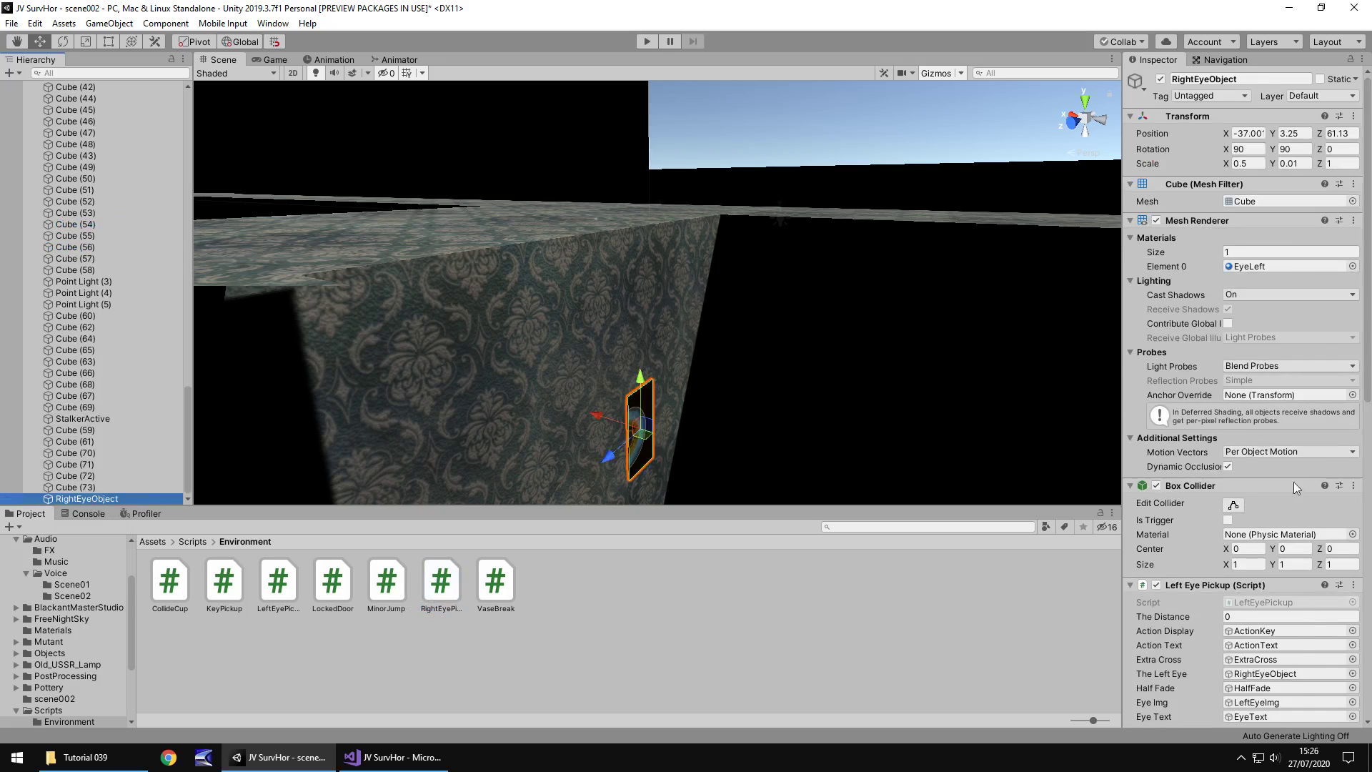
pyautogui.scroll(-10, 1279, 500)
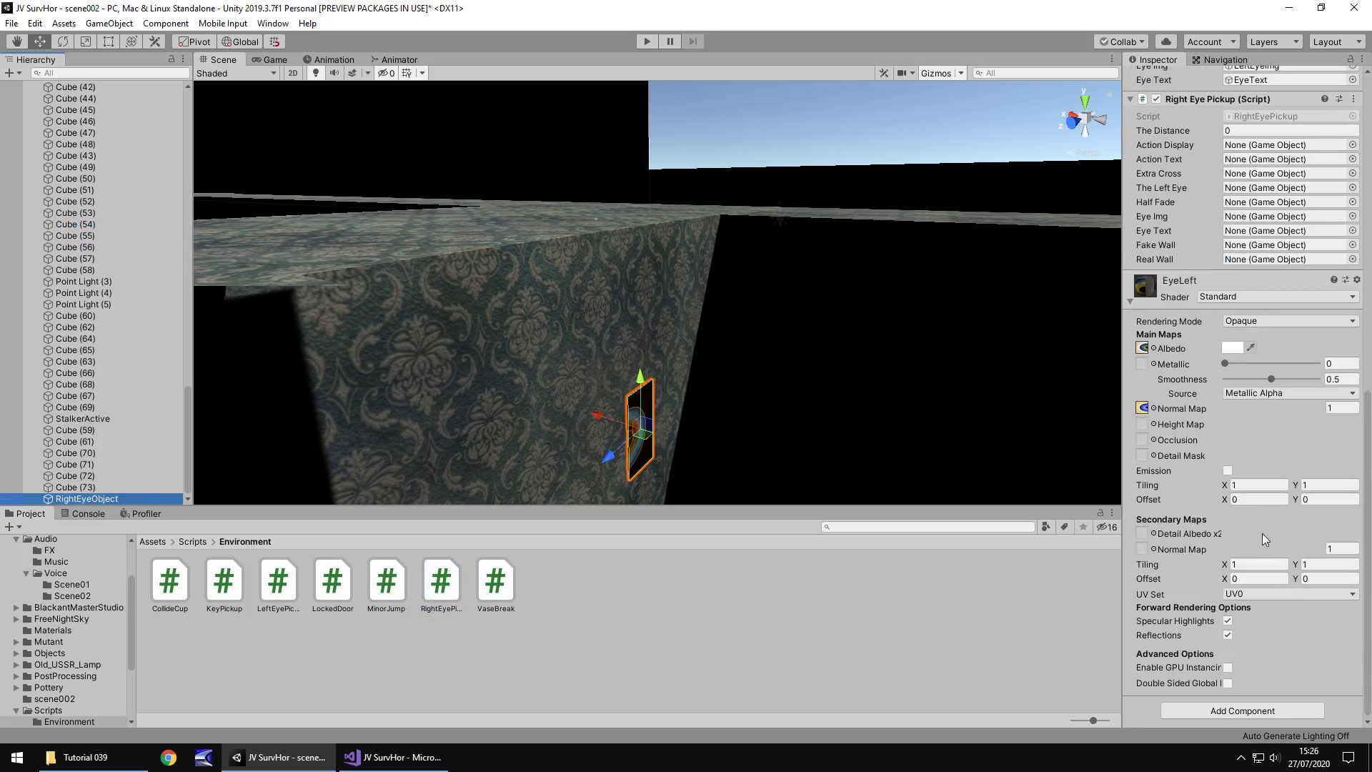
pyautogui.click(1131, 301)
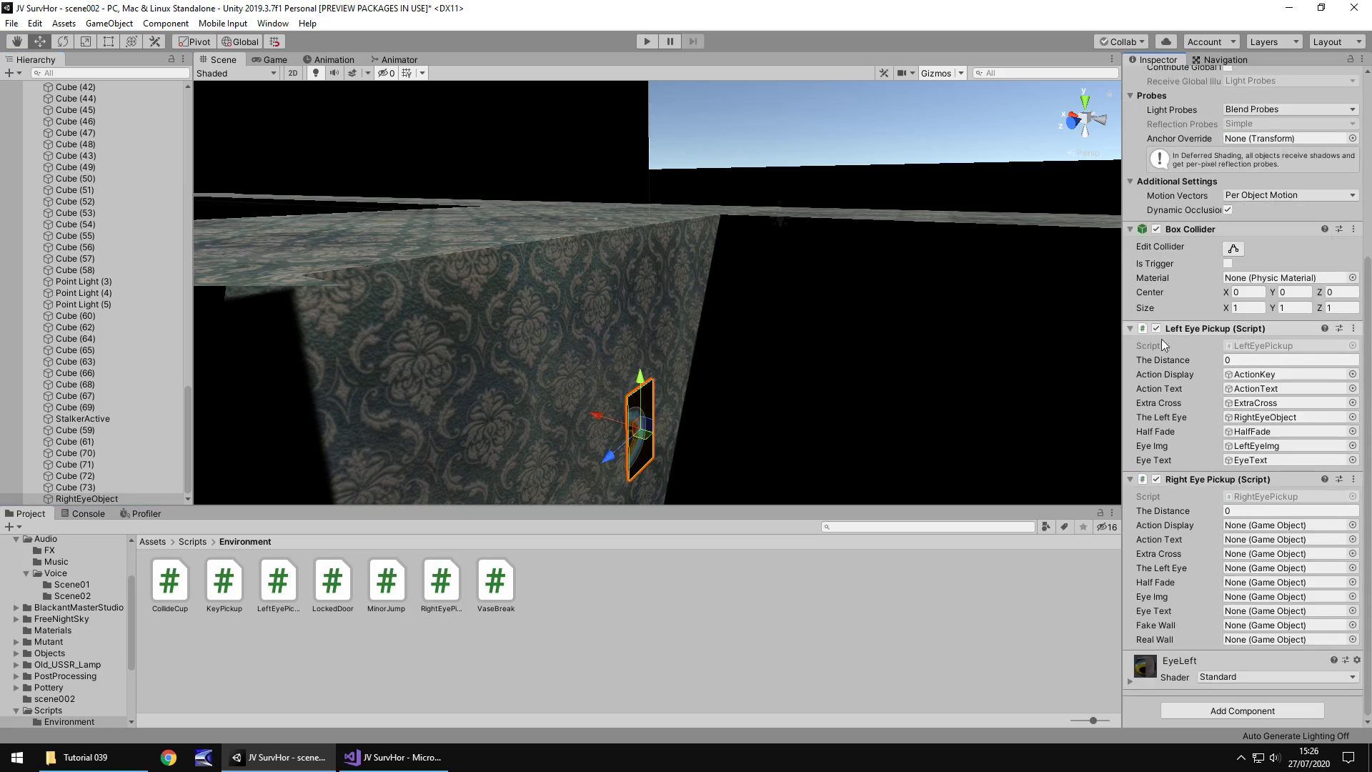
# Fill Right Eye Pickup's slots with ActionKey, ActionText, ExtraCross, RightEyeObject, HalfFade, LeftEyeImg and EyeText
pyautogui.click(1257, 374)
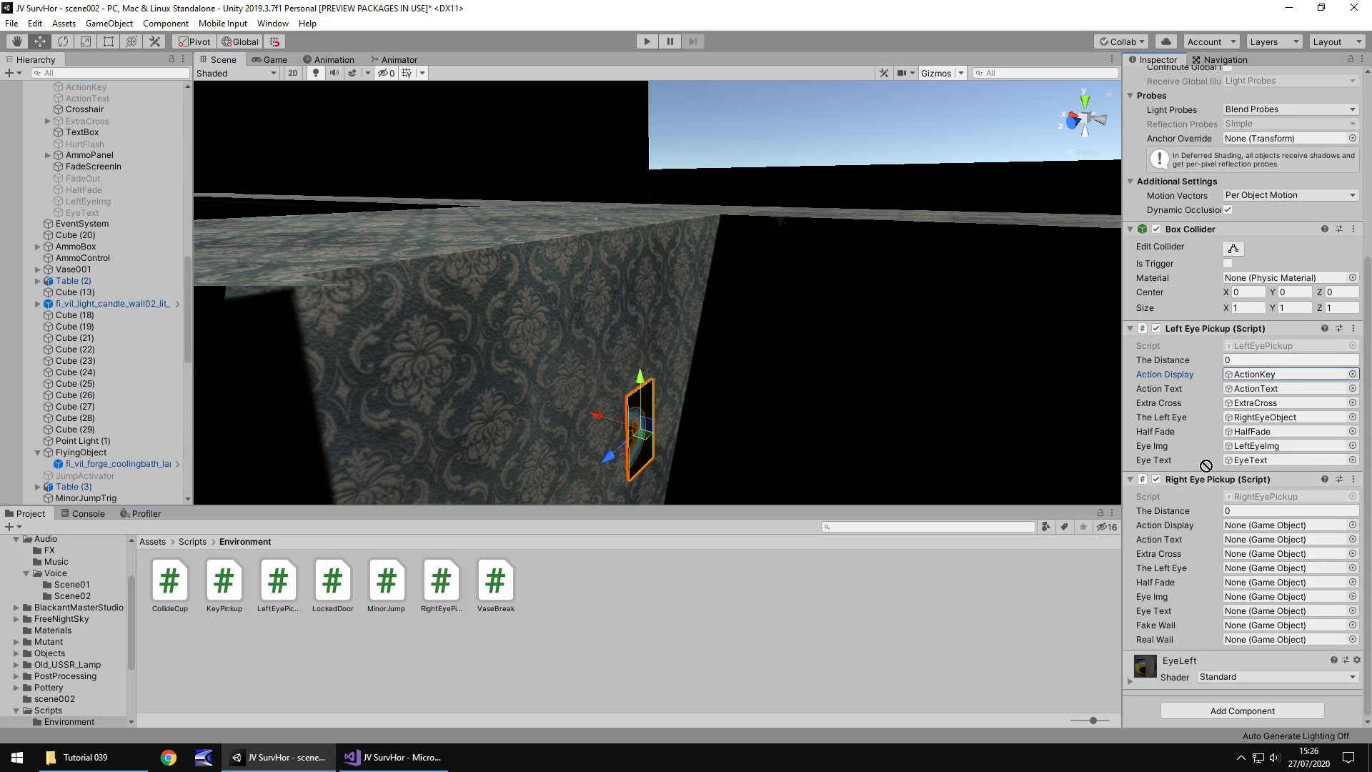
pyautogui.moveTo(1258, 373); pyautogui.dragTo(1259, 540)
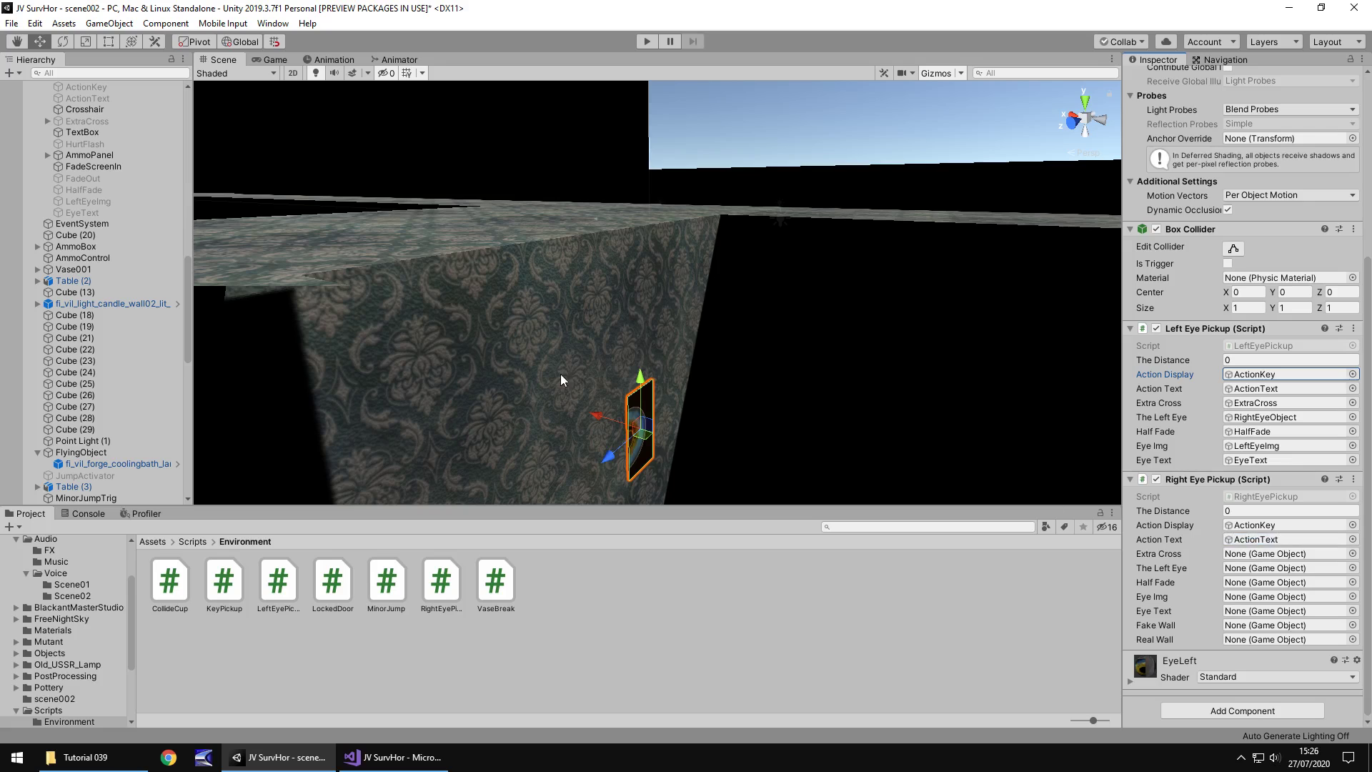
pyautogui.moveTo(85, 121); pyautogui.dragTo(1268, 561)
pyautogui.scroll(-10, 104, 409)
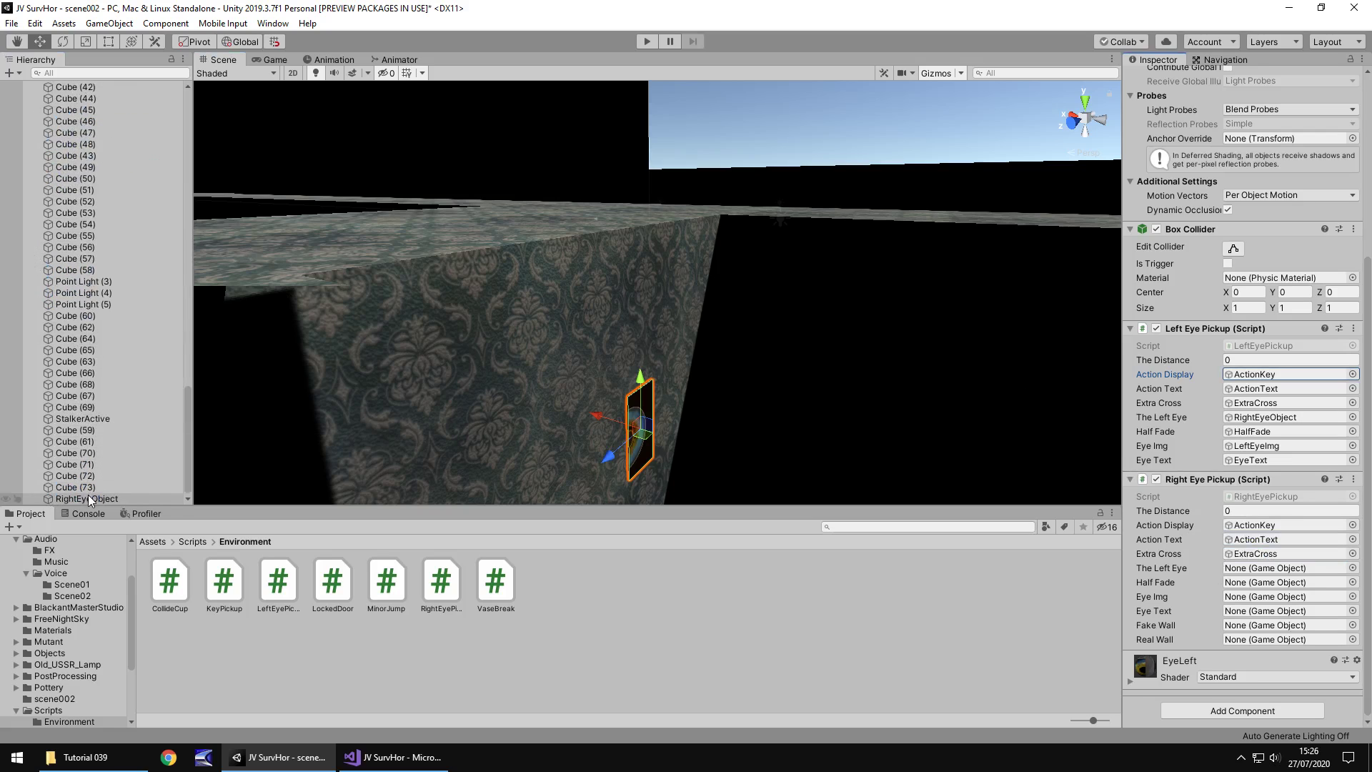
pyautogui.moveTo(88, 498); pyautogui.dragTo(1279, 568)
pyautogui.scroll(10, 81, 346)
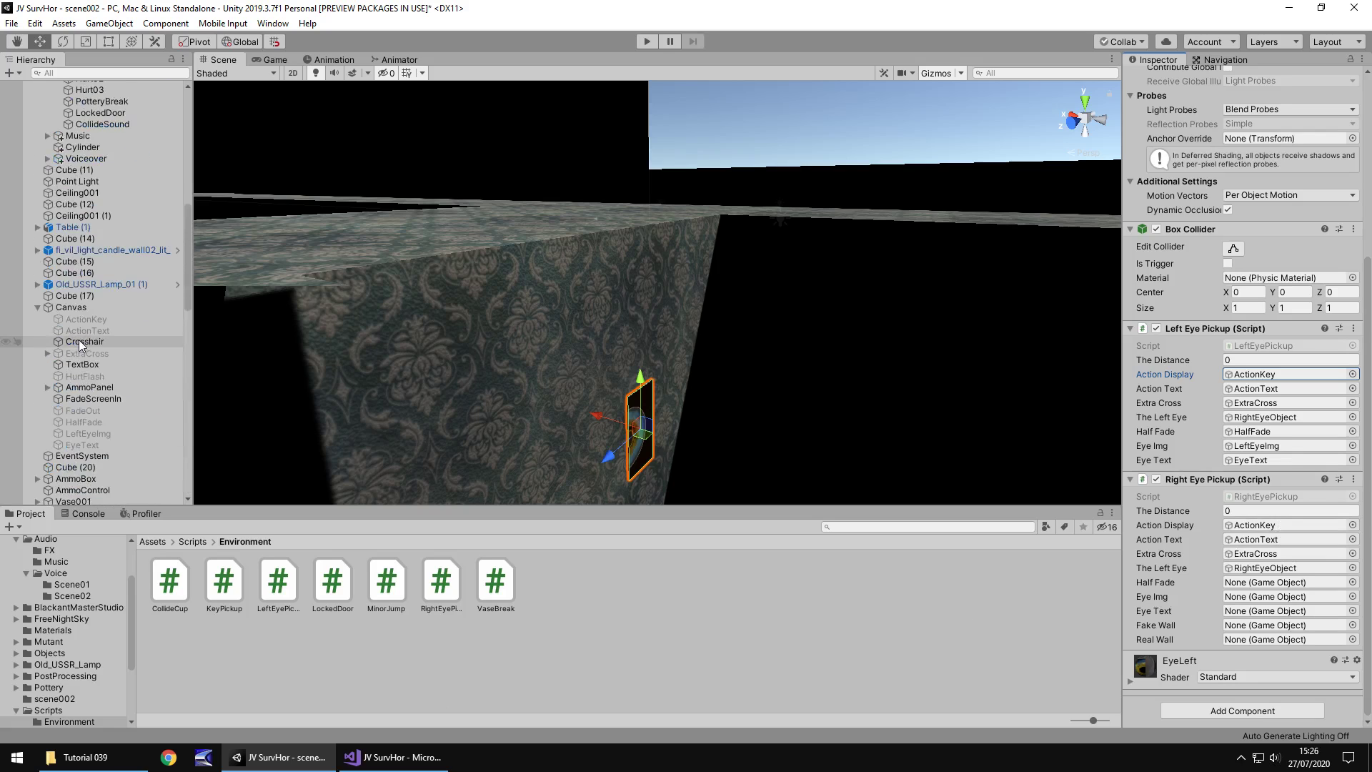
pyautogui.scroll(-3, 81, 346)
pyautogui.moveTo(84, 293); pyautogui.dragTo(1279, 582)
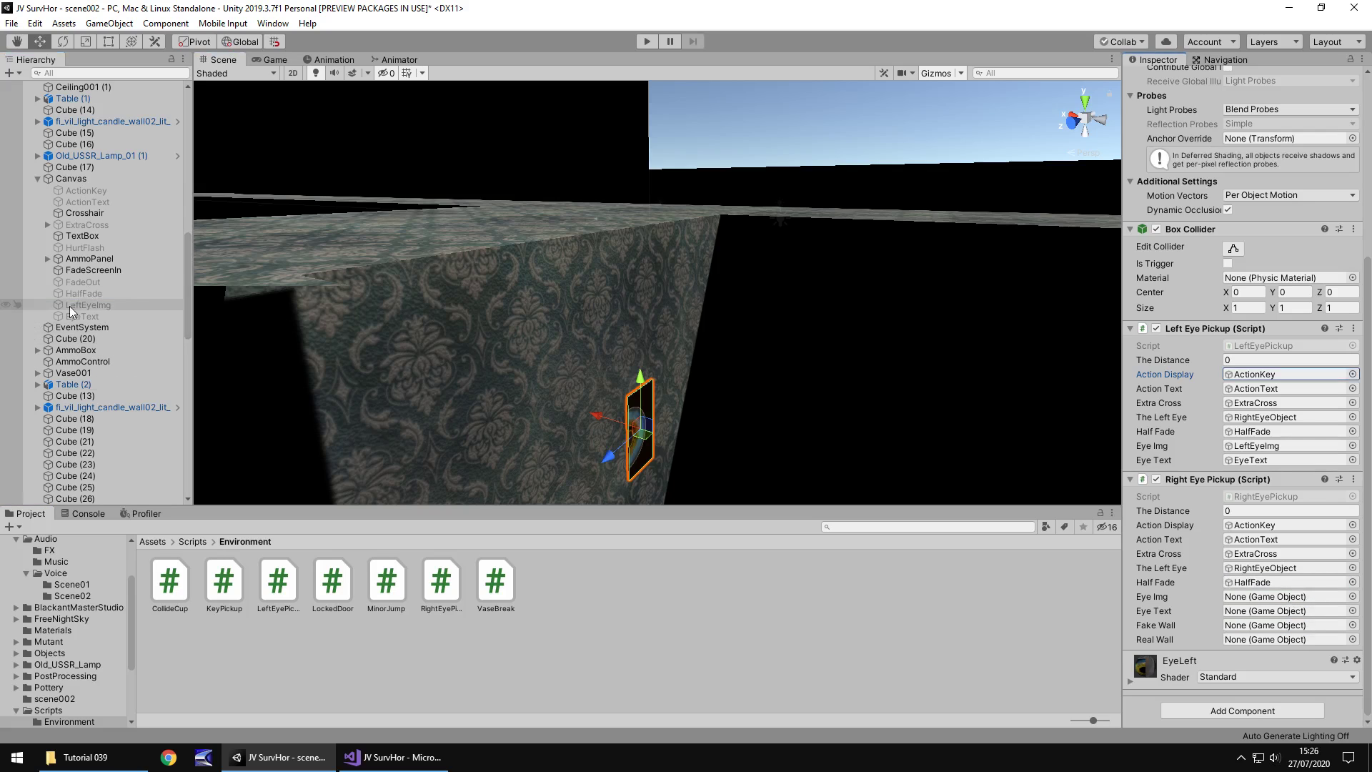
pyautogui.moveTo(89, 309); pyautogui.dragTo(1072, 477)
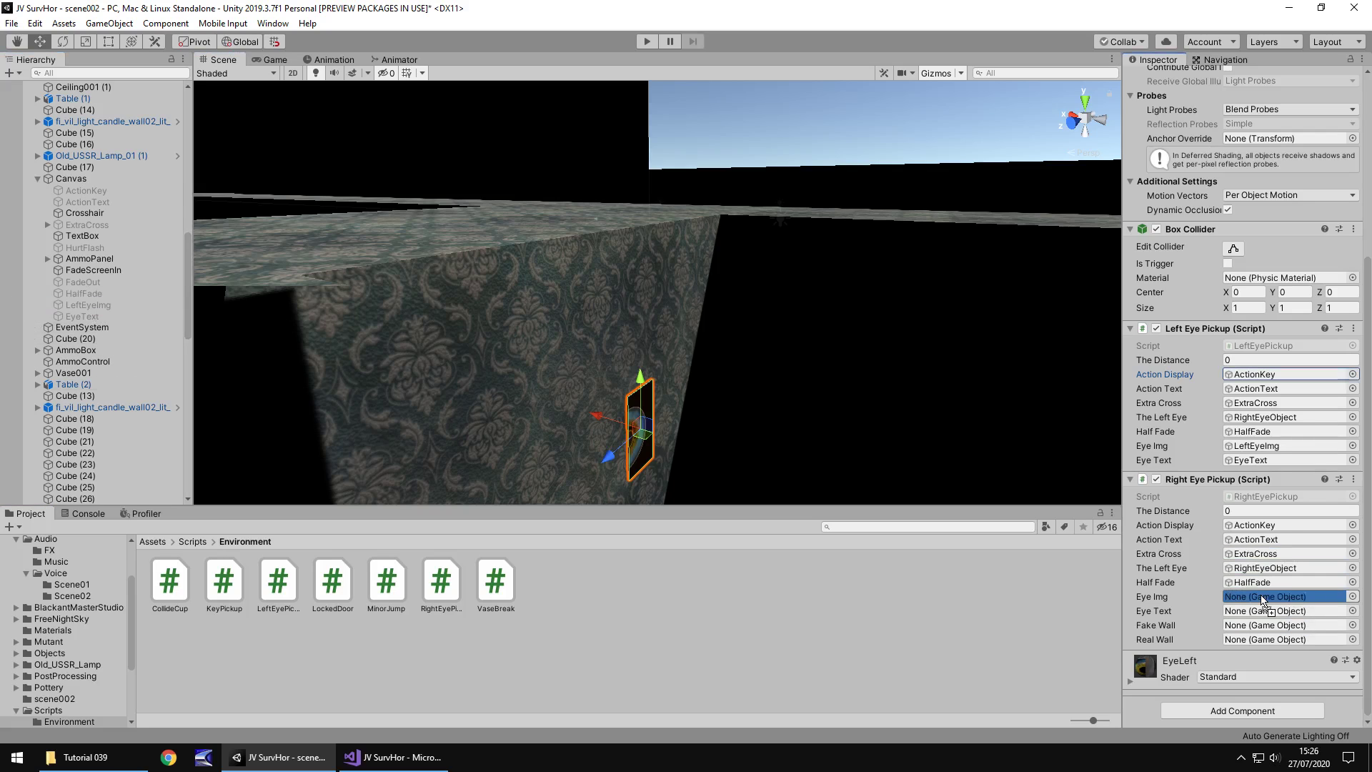
pyautogui.moveTo(1262, 602); pyautogui.dragTo(1262, 603)
pyautogui.moveTo(82, 316); pyautogui.dragTo(1247, 611)
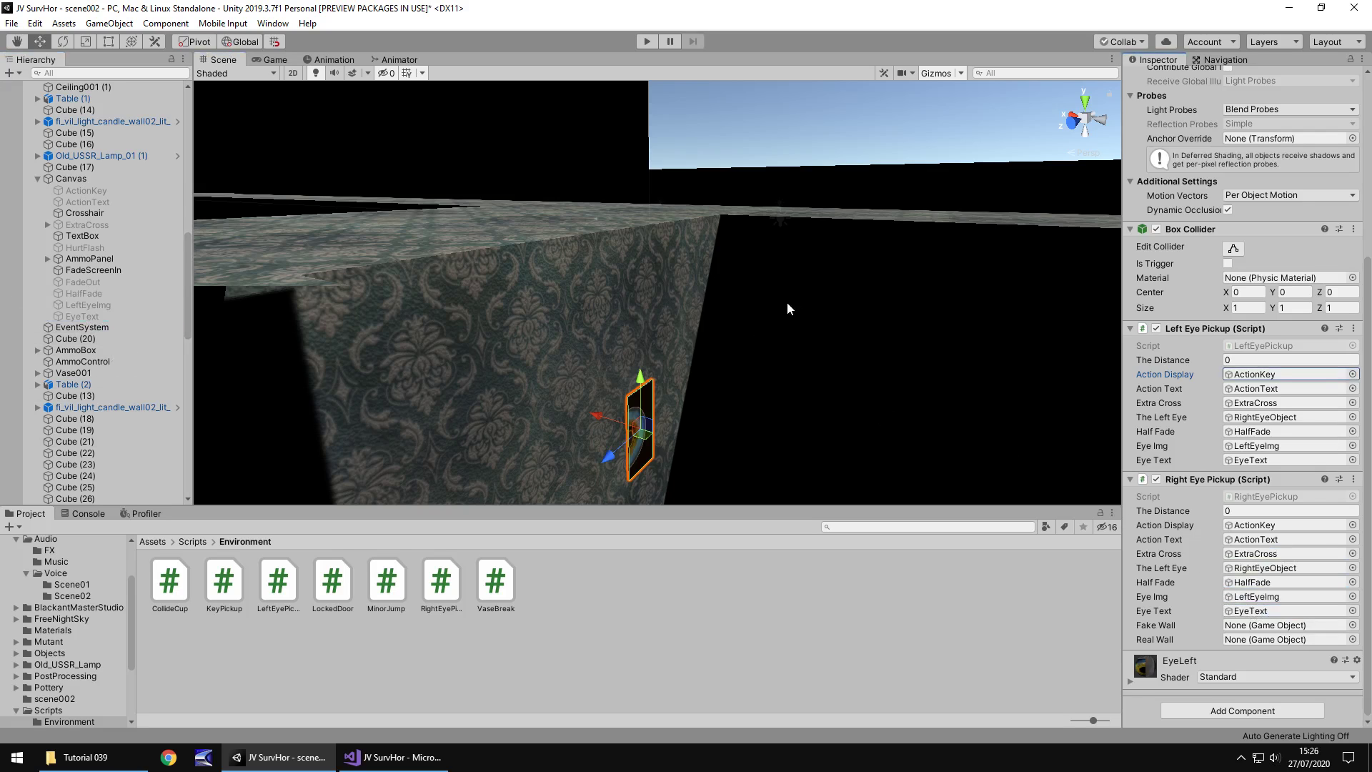
# Select the wallpapered wall block Cube (20) and show the Assets > Textures folder
pyautogui.moveTo(565, 264); pyautogui.dragTo(646, 253, button='right')
pyautogui.click(594, 263)
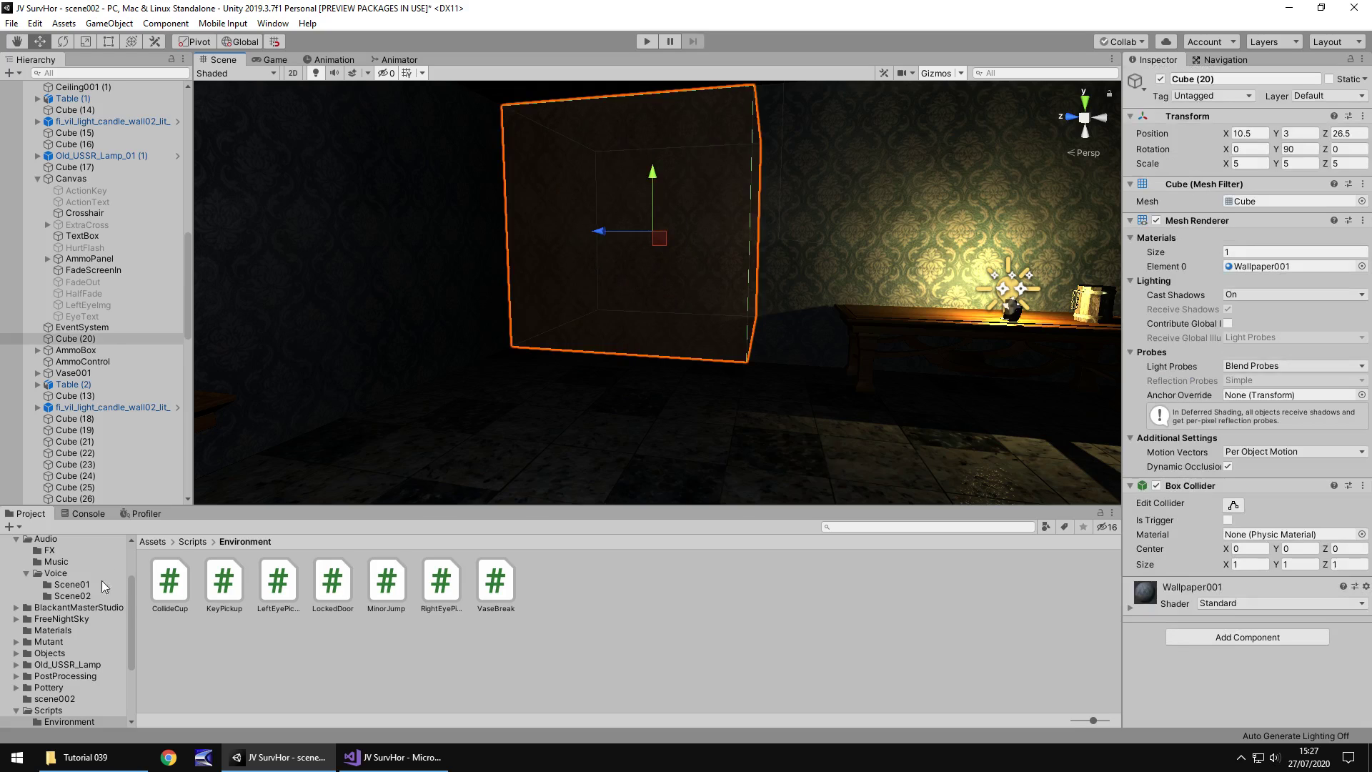
pyautogui.scroll(-5, 80, 624)
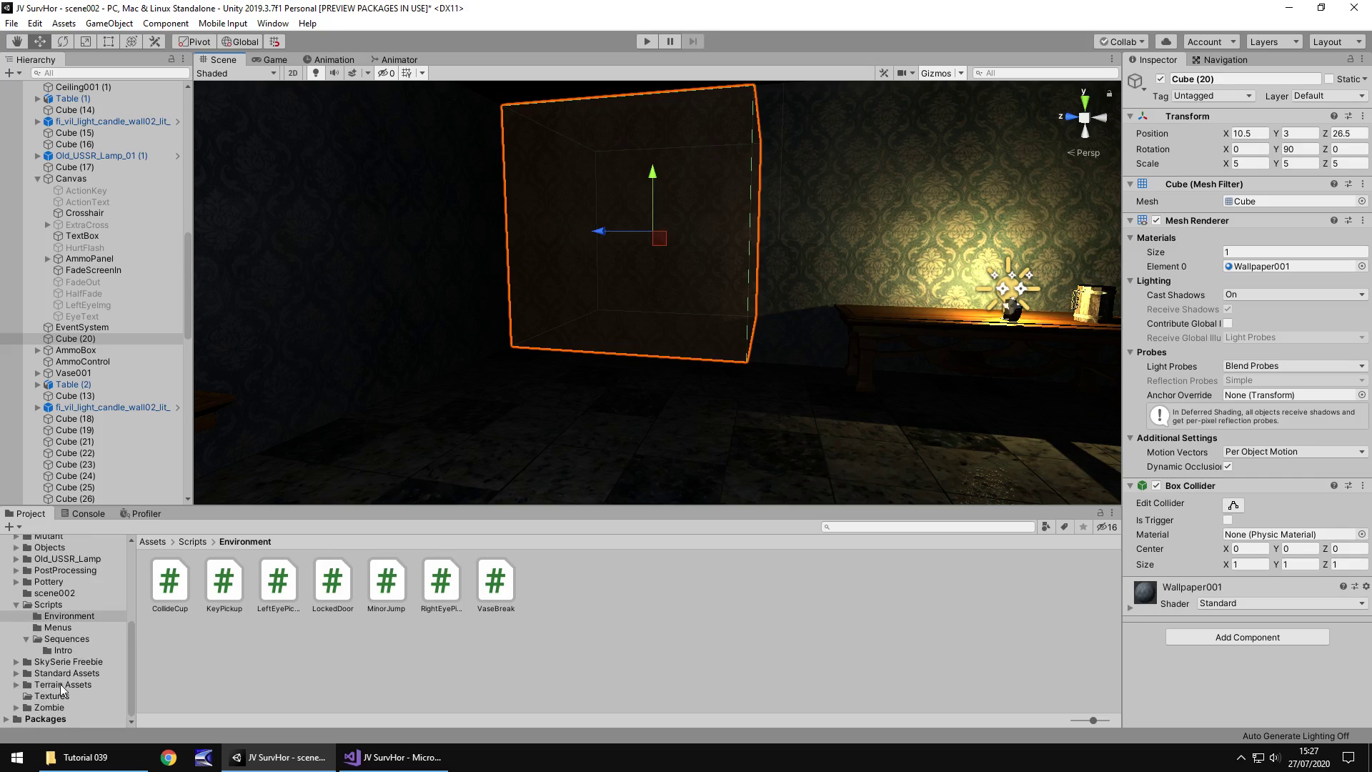
pyautogui.click(51, 696)
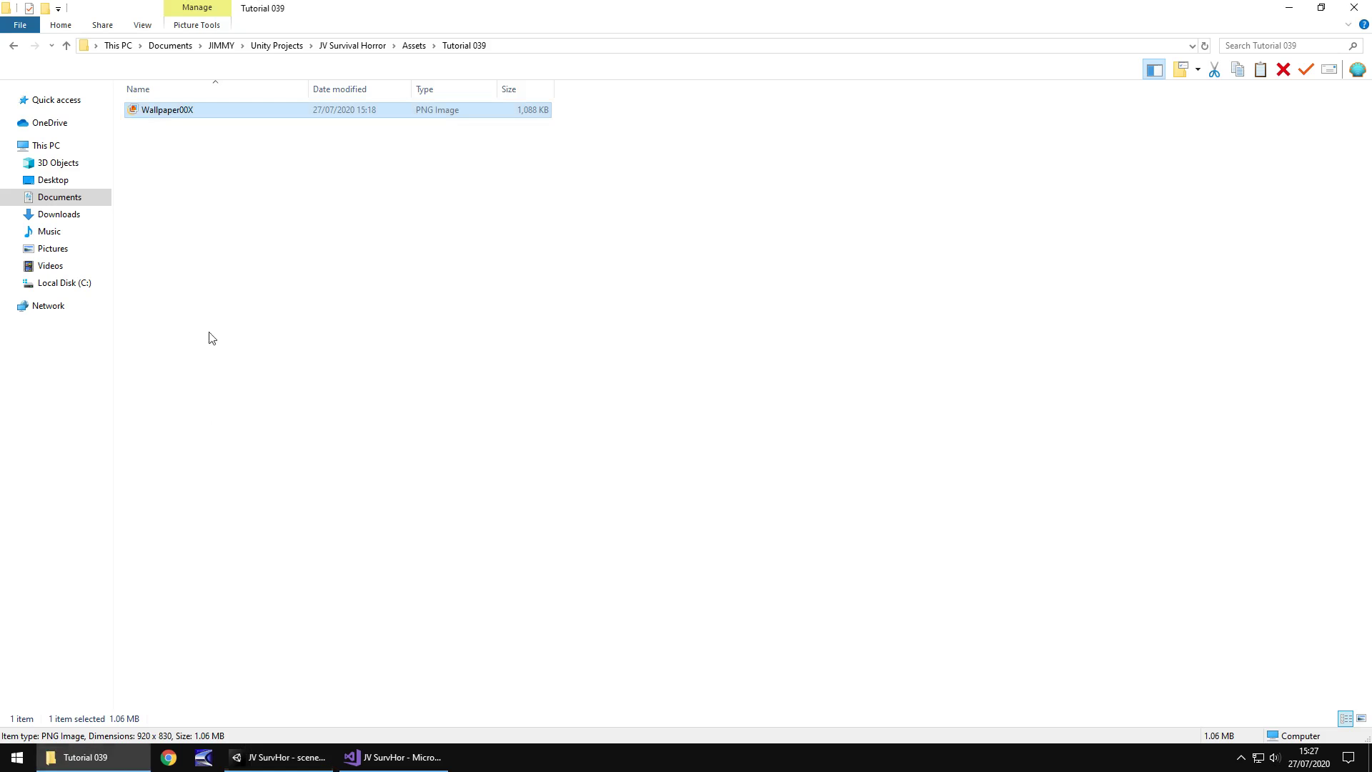
# Import the Wallpaper00X image from File Explorer's Tutorial 039 folder into Unity's Textures folder
pyautogui.click(86, 756)
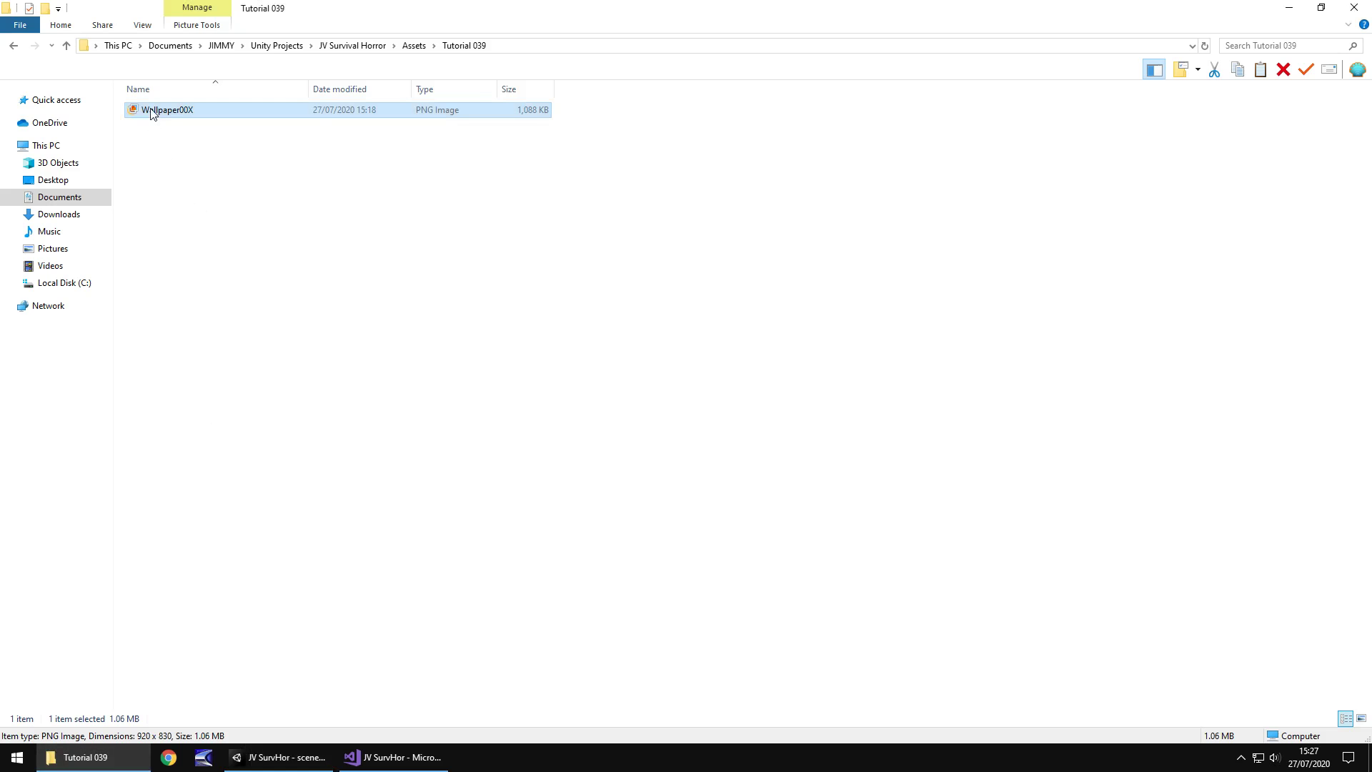
pyautogui.moveTo(152, 114); pyautogui.dragTo(334, 657)
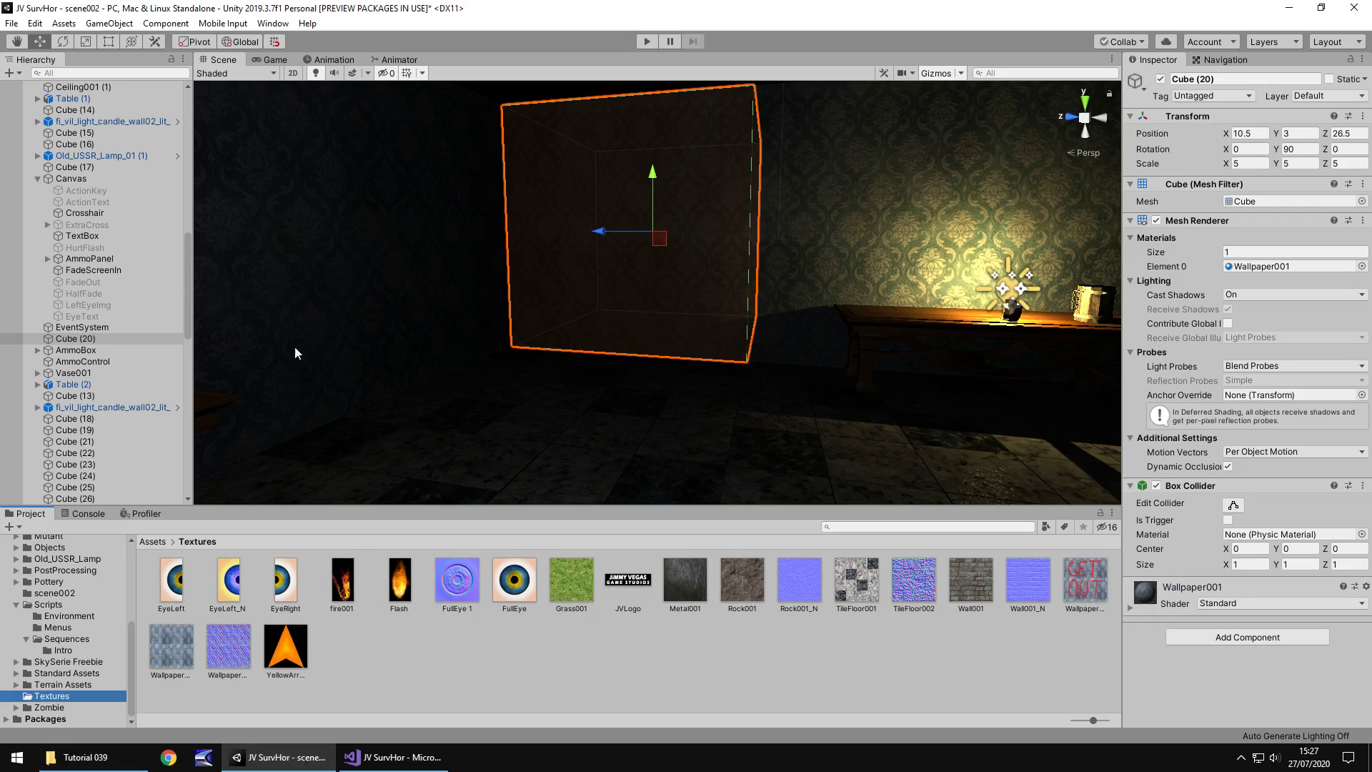
# Rename the wall block Cube (20) to FakeWall
pyautogui.click(92, 337)
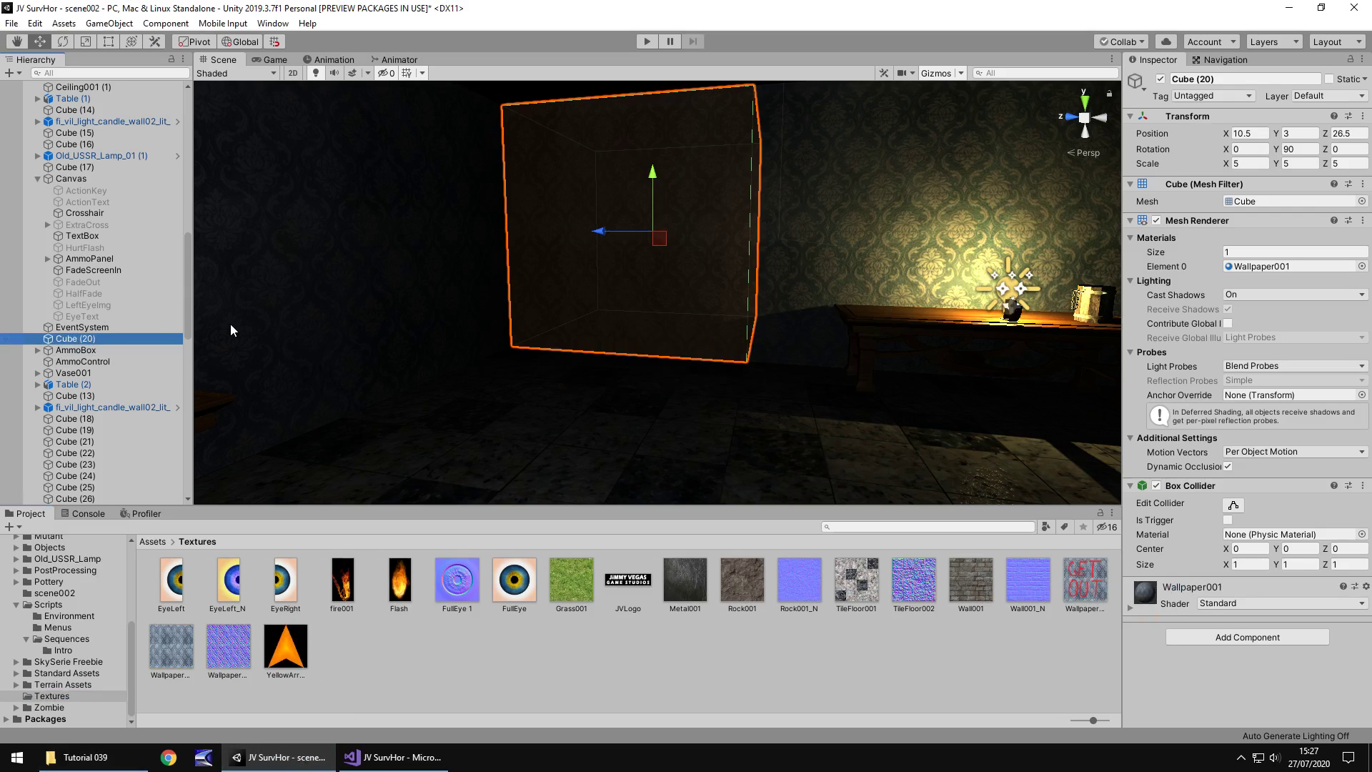
pyautogui.press('F2')
pyautogui.write('FakeWa')
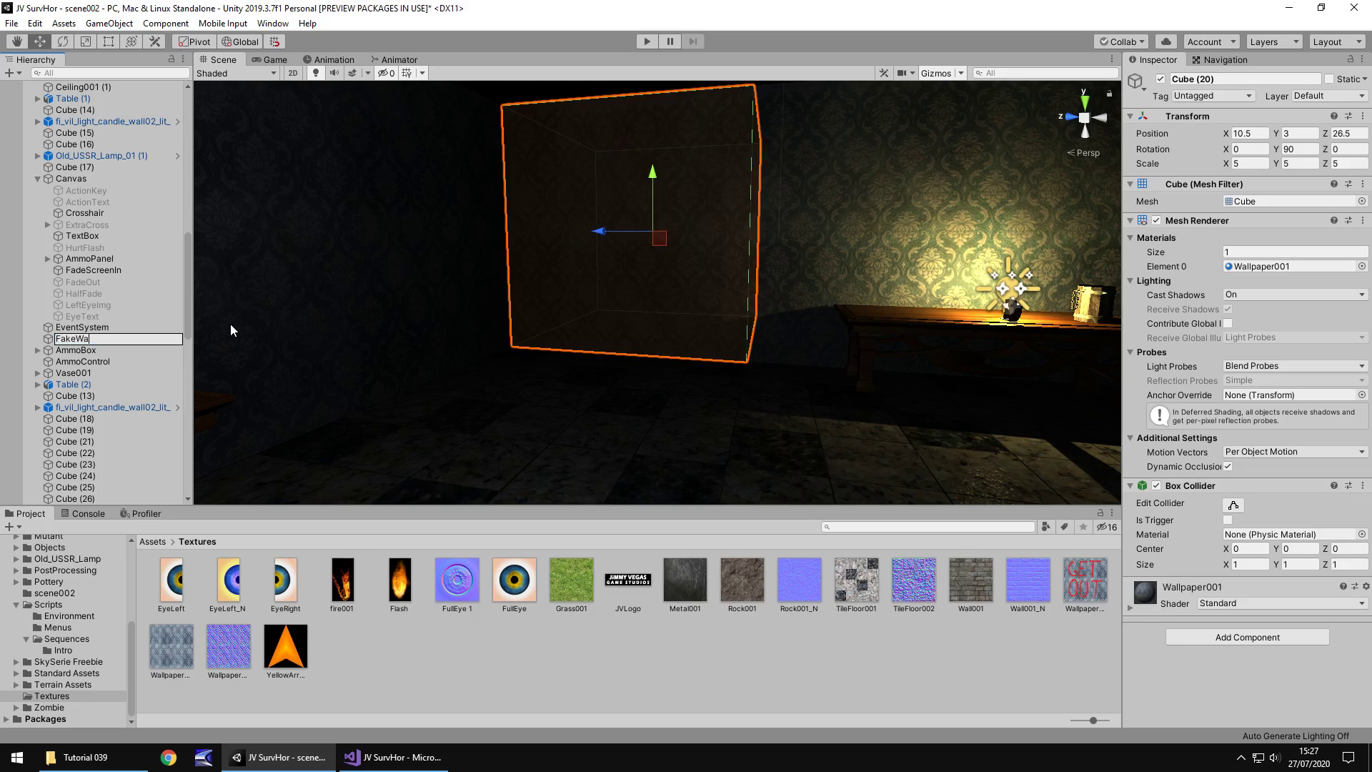
pyautogui.write('ll')
pyautogui.press('Return')
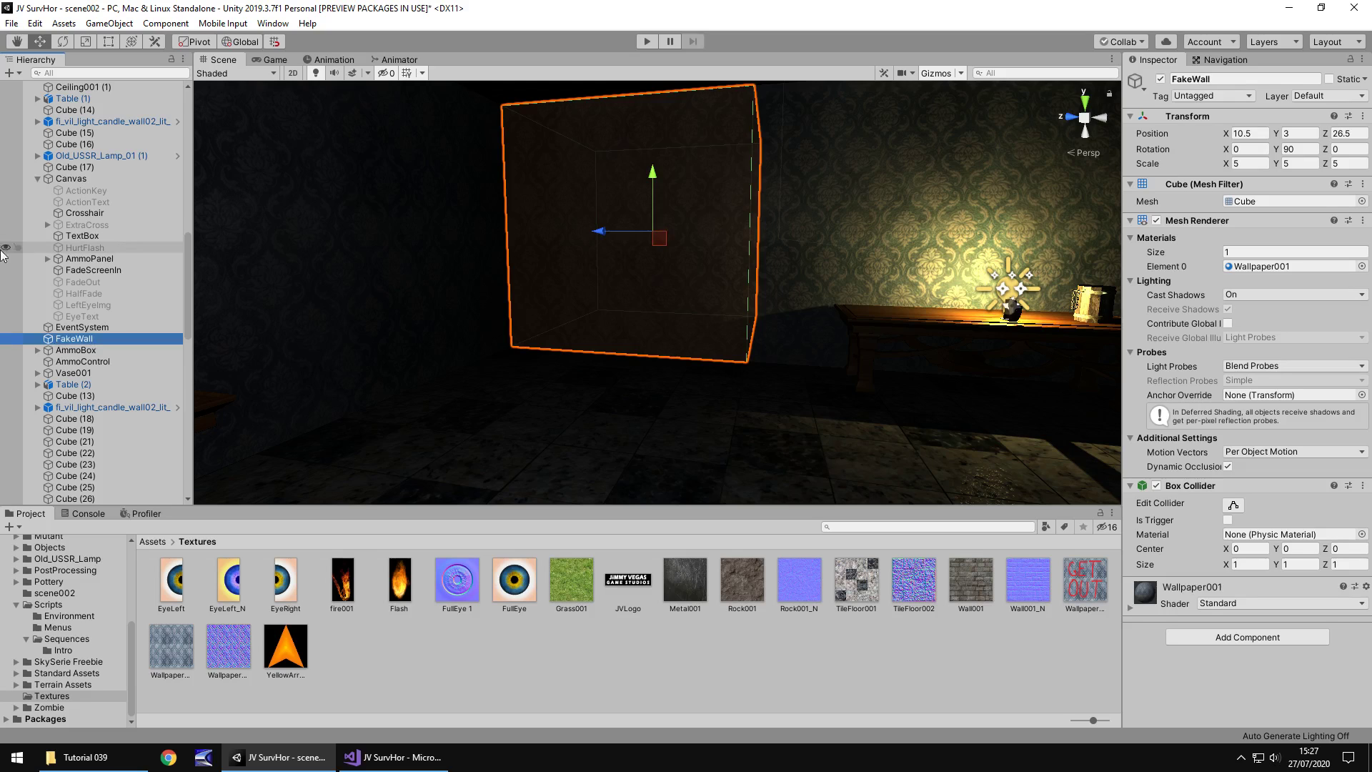
# Duplicate FakeWall and name the copy RealWall
pyautogui.hotkey('ctrl', 'd')
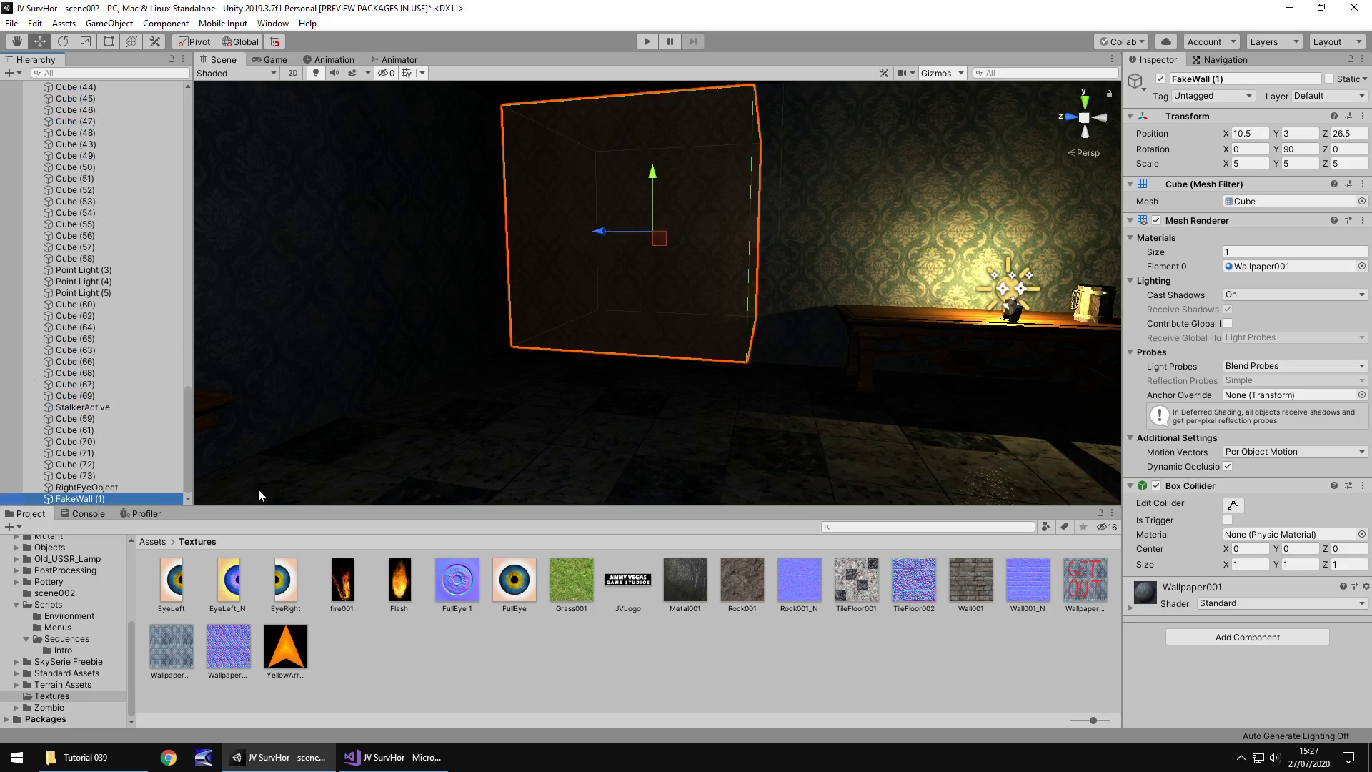
pyautogui.press('F2')
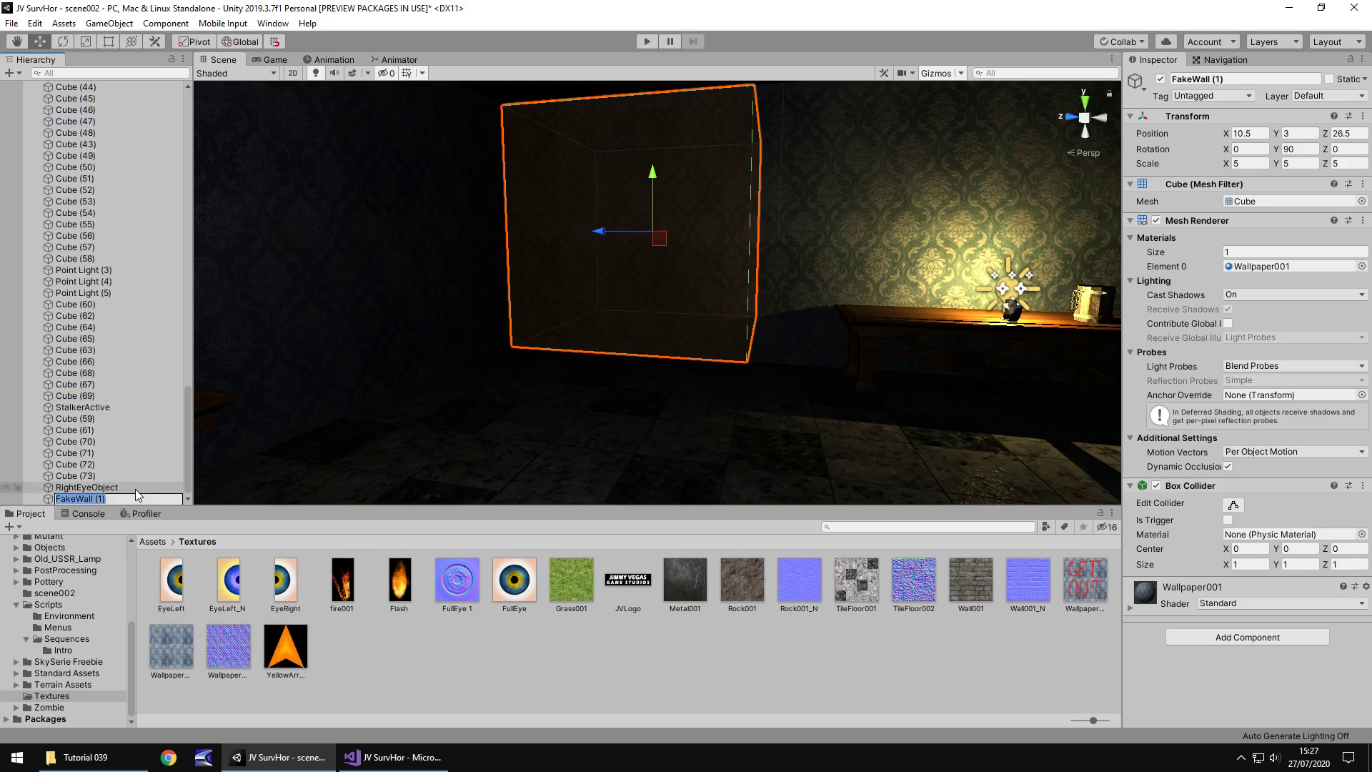
pyautogui.write('RealWall')
pyautogui.press('Return')
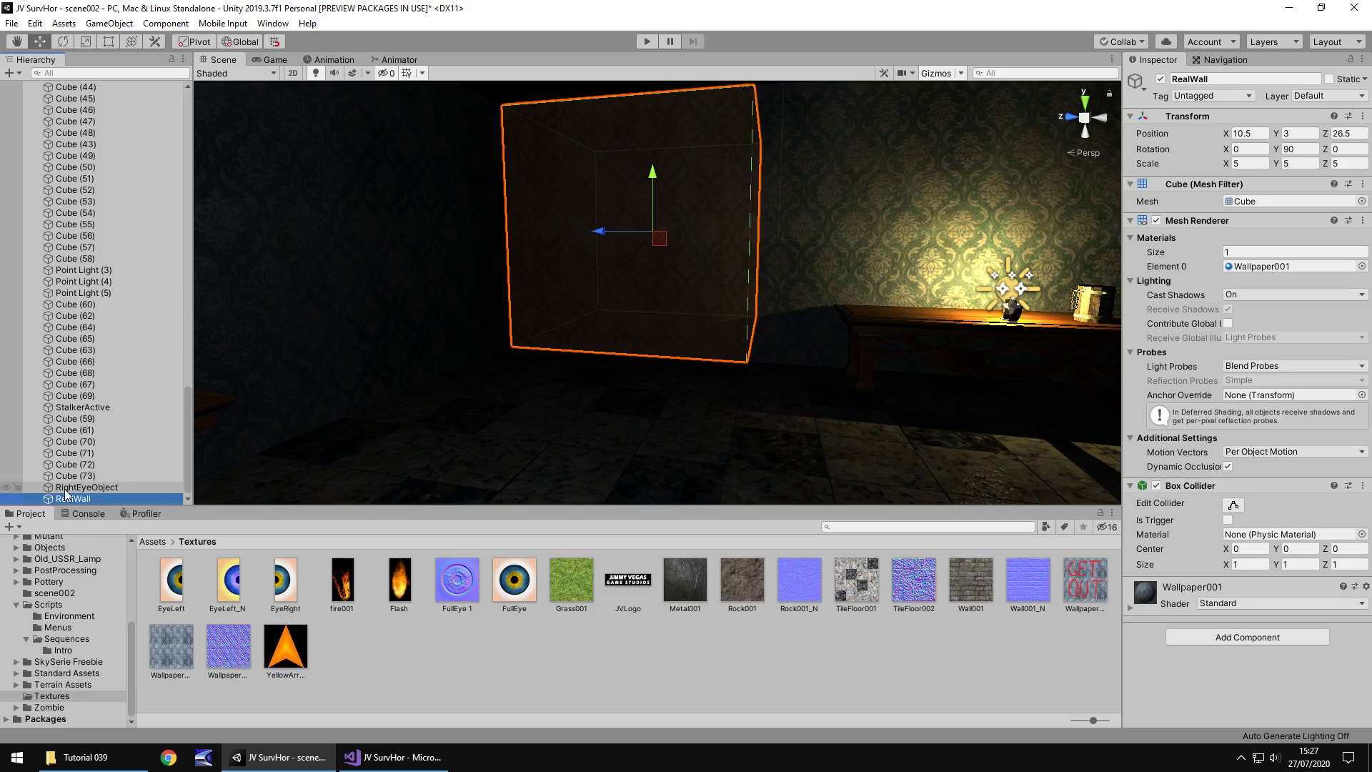
# Apply the GET OUT wallpaper texture to RealWall and deactivate FakeWall
pyautogui.moveTo(1089, 583); pyautogui.dragTo(76, 497)
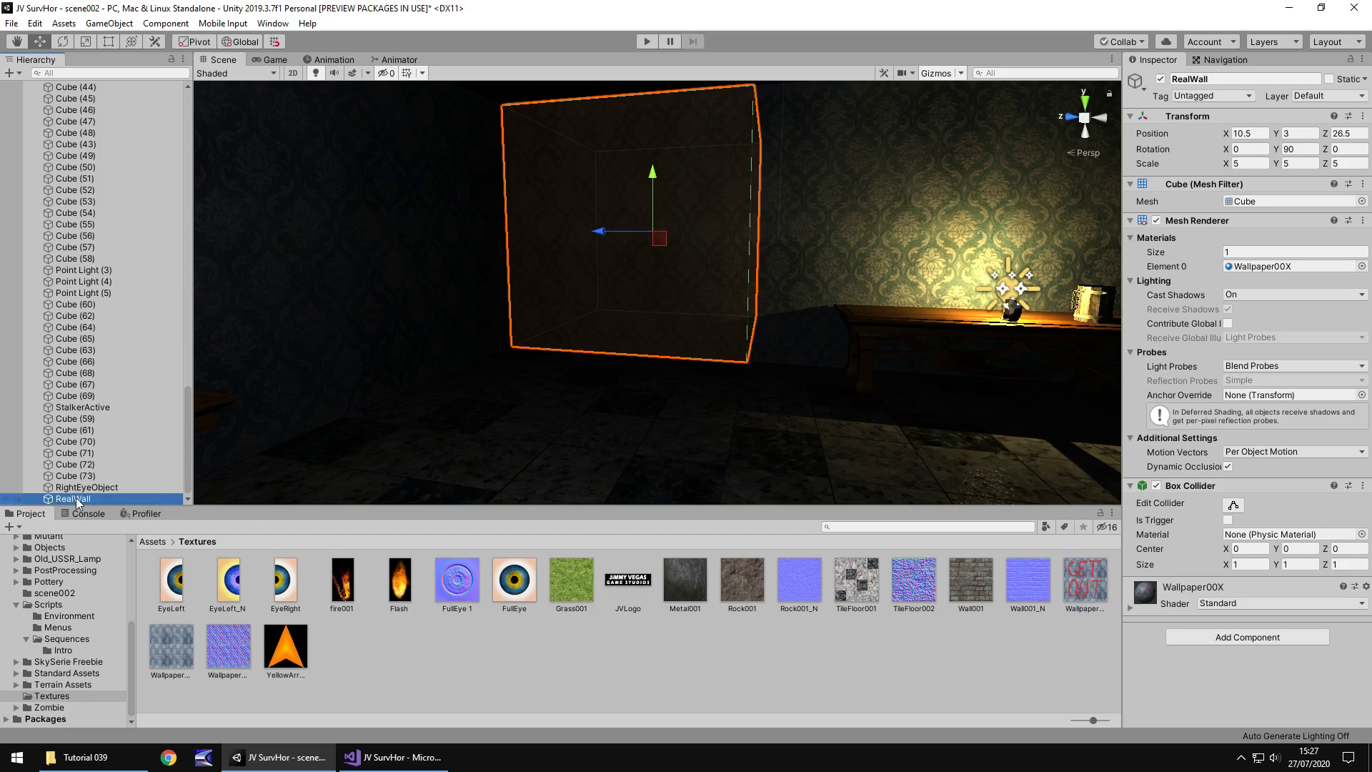
pyautogui.scroll(5, 105, 320)
pyautogui.scroll(3, 105, 321)
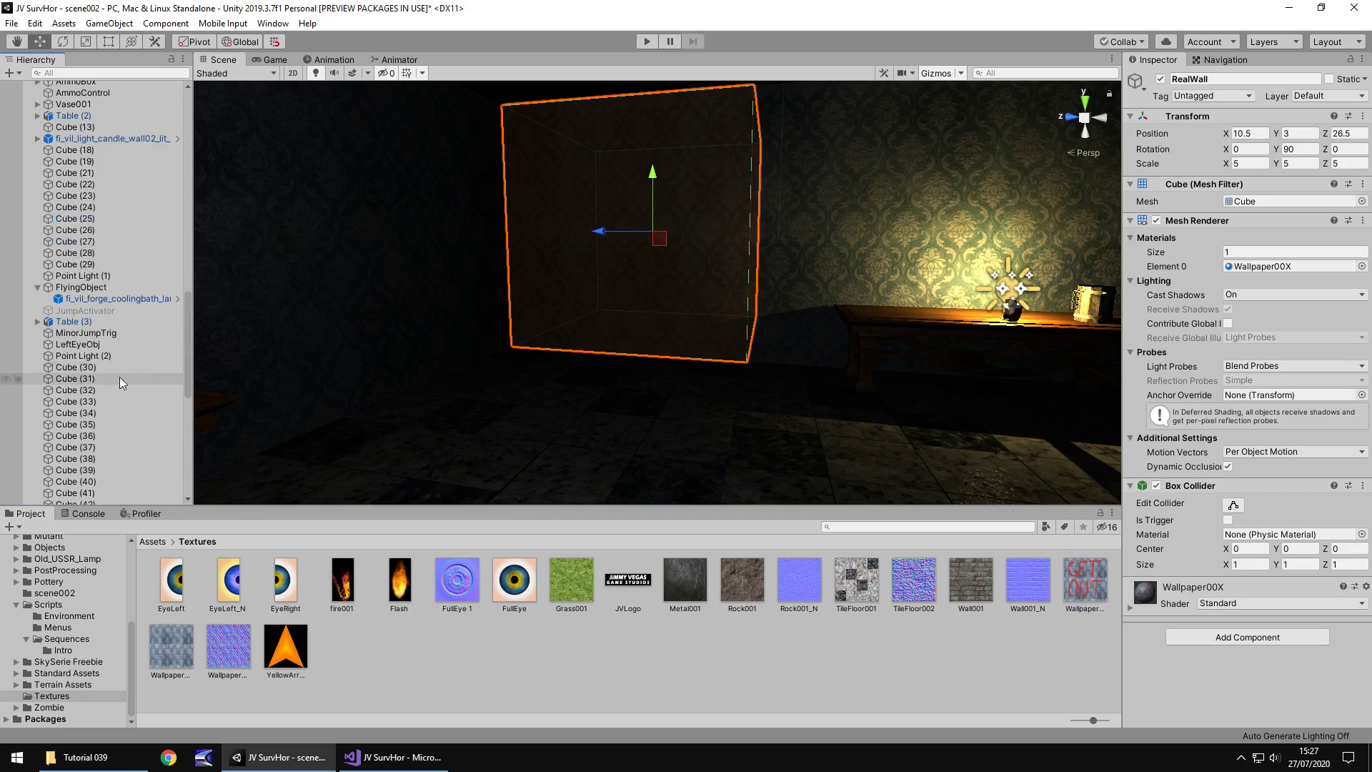
pyautogui.scroll(10, 136, 341)
pyautogui.scroll(-6, 141, 337)
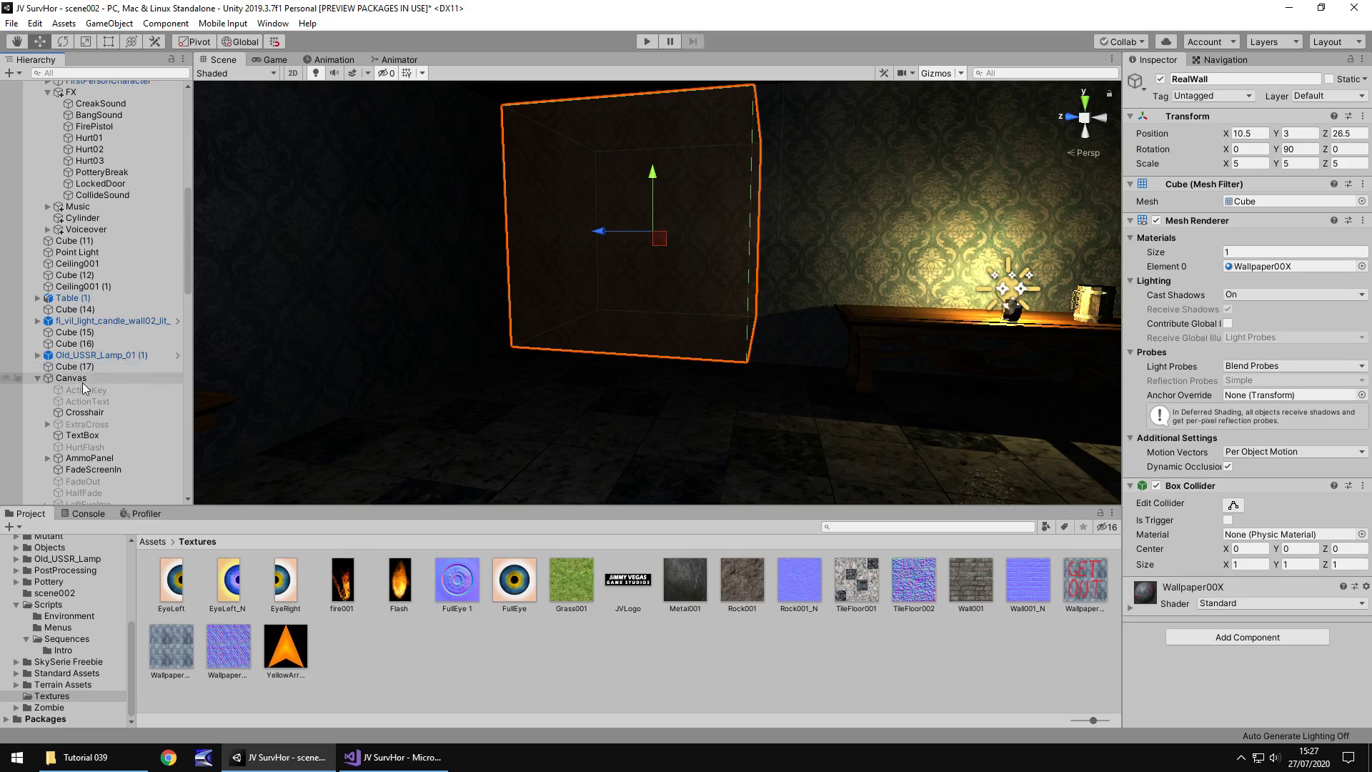
pyautogui.scroll(-6, 83, 383)
pyautogui.click(77, 323)
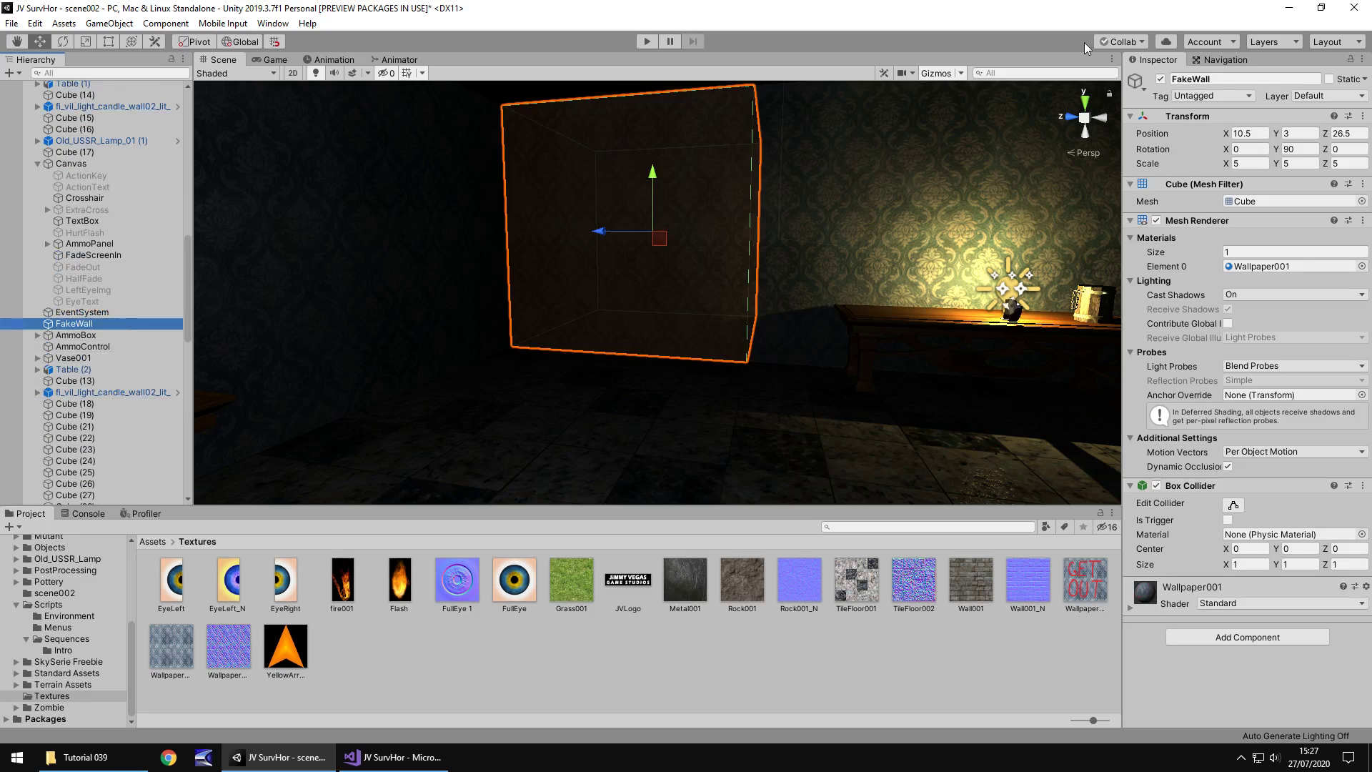
pyautogui.click(1161, 78)
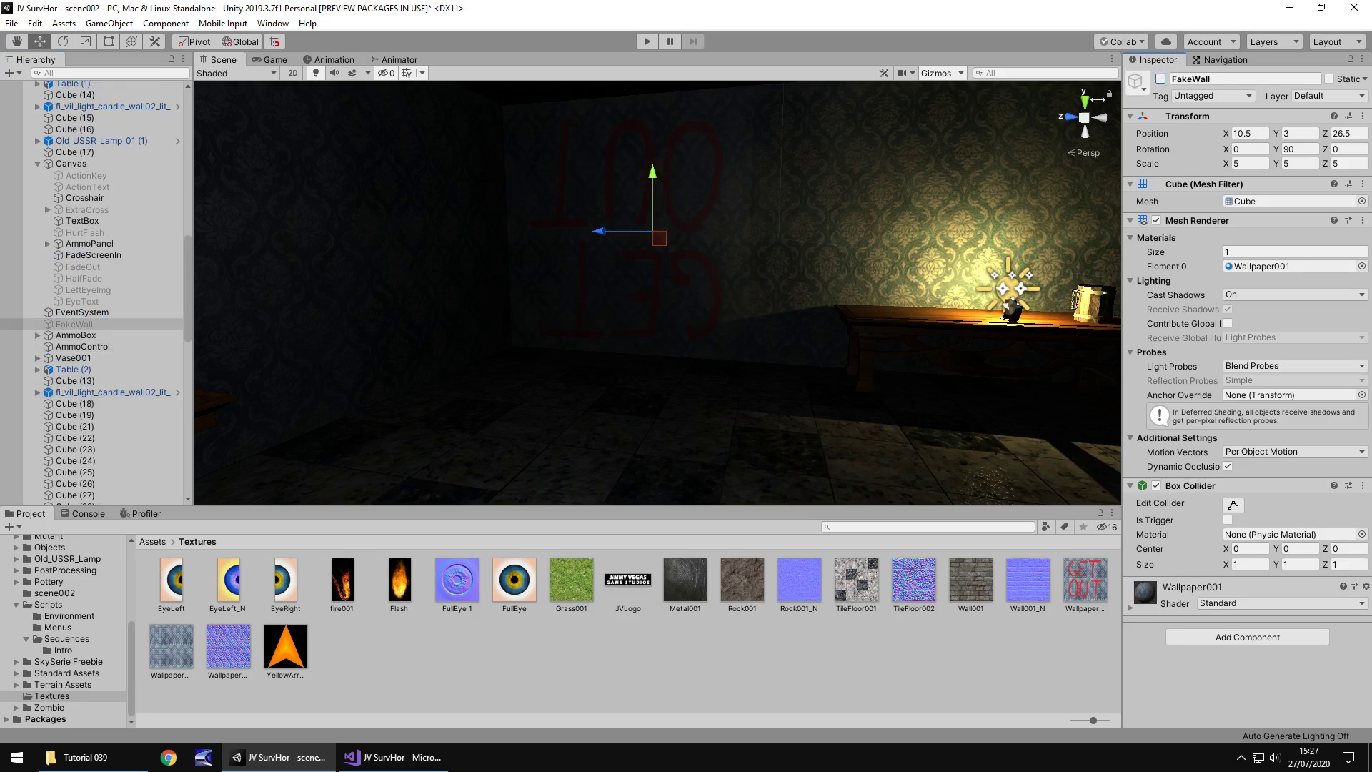
# Set RealWall's Y rotation to -90 so GET OUT faces the room
pyautogui.click(661, 314)
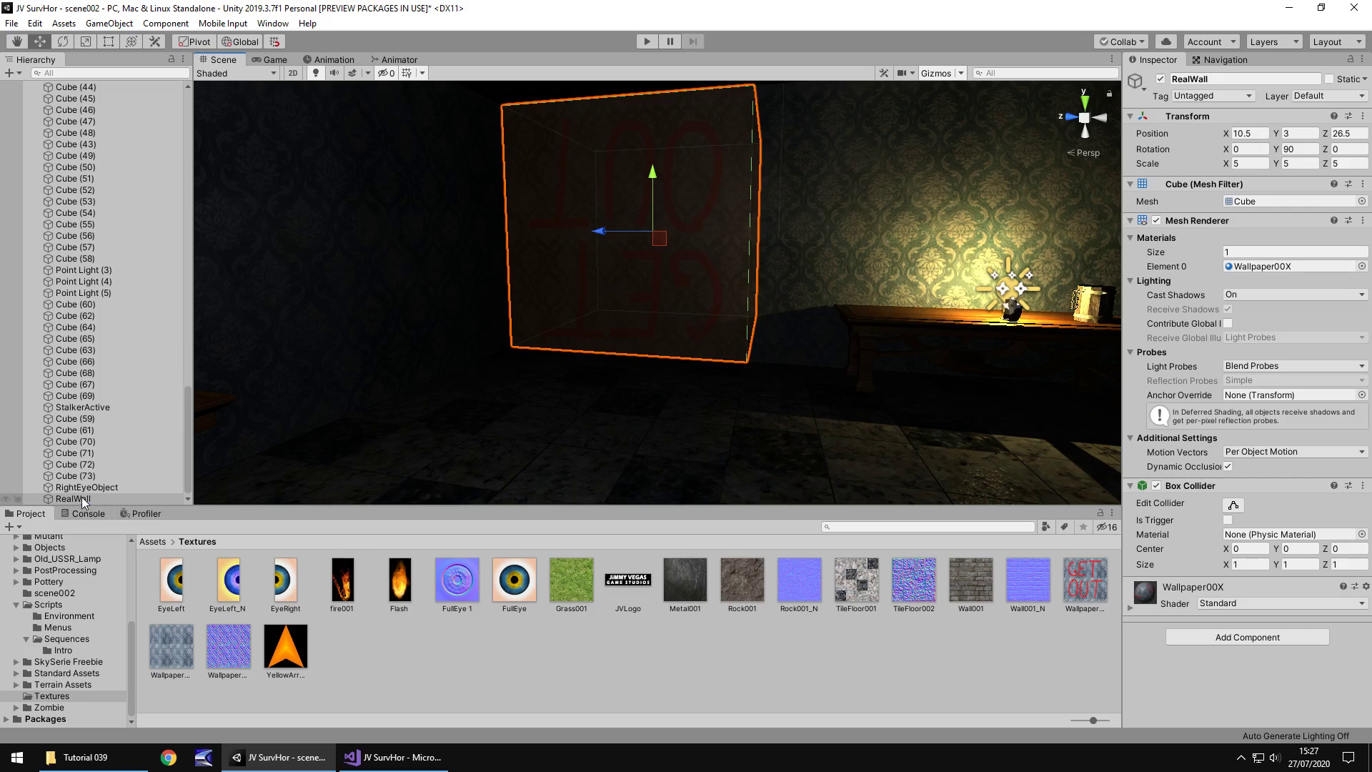
pyautogui.click(1301, 147)
pyautogui.write('-90')
pyautogui.click(765, 400)
pyautogui.click(720, 275)
# Set the Wallpaper00X 1 copy's Texture Type to Normal map and apply
pyautogui.click(1083, 588)
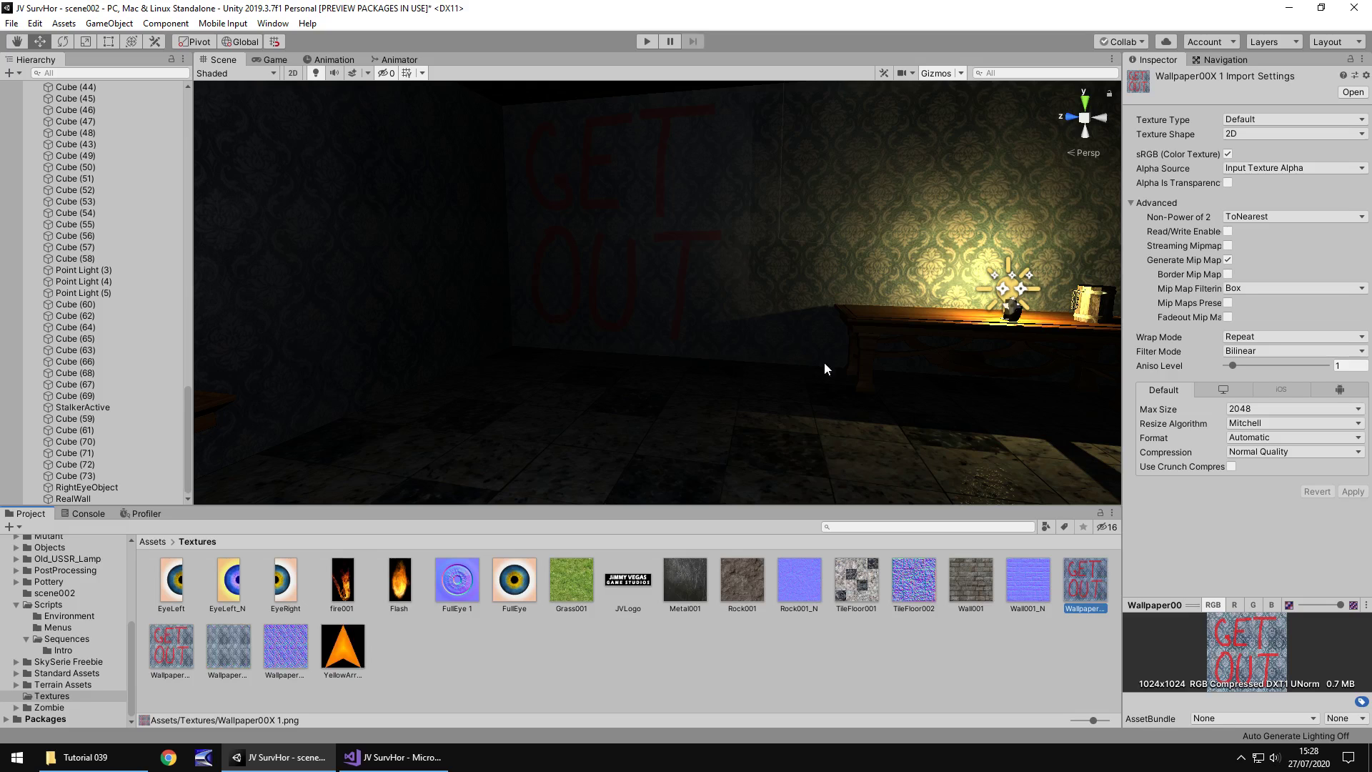
pyautogui.click(1263, 118)
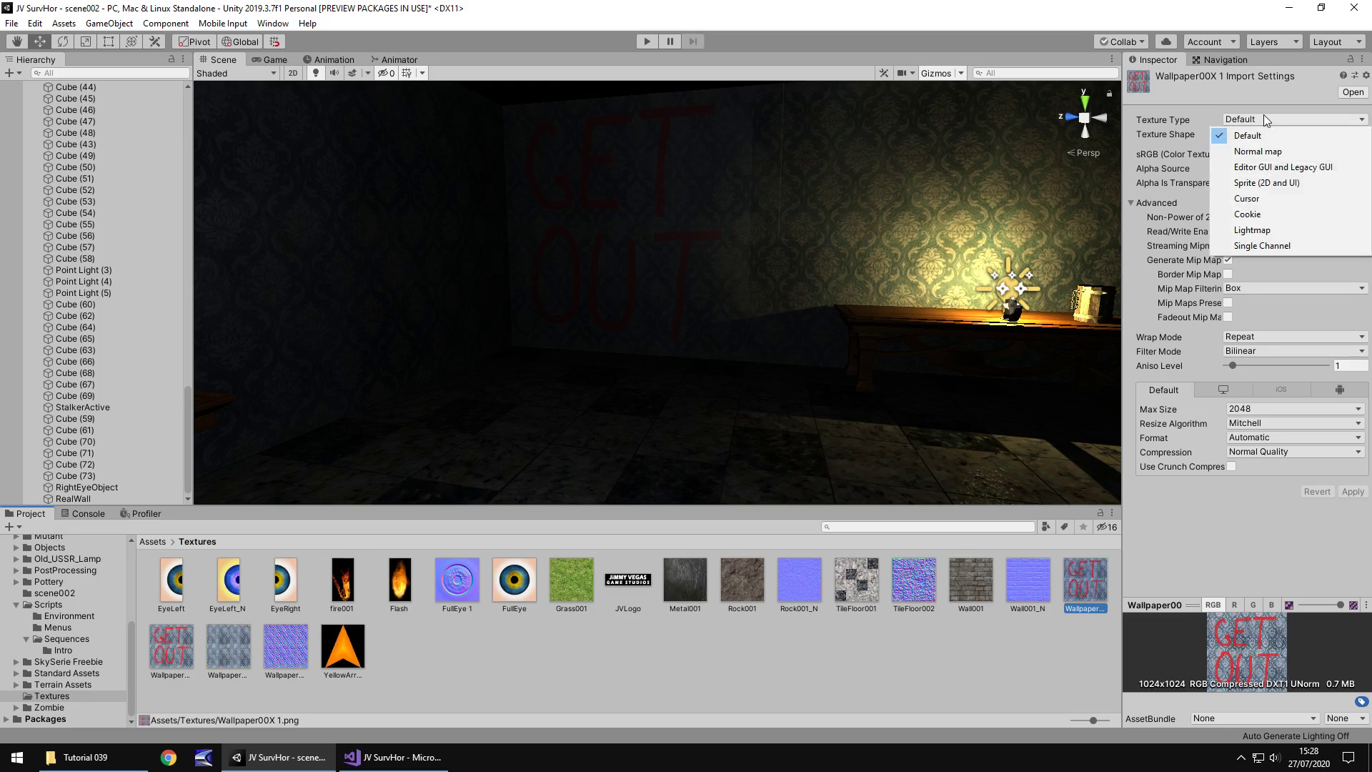
pyautogui.click(1275, 151)
pyautogui.click(1353, 463)
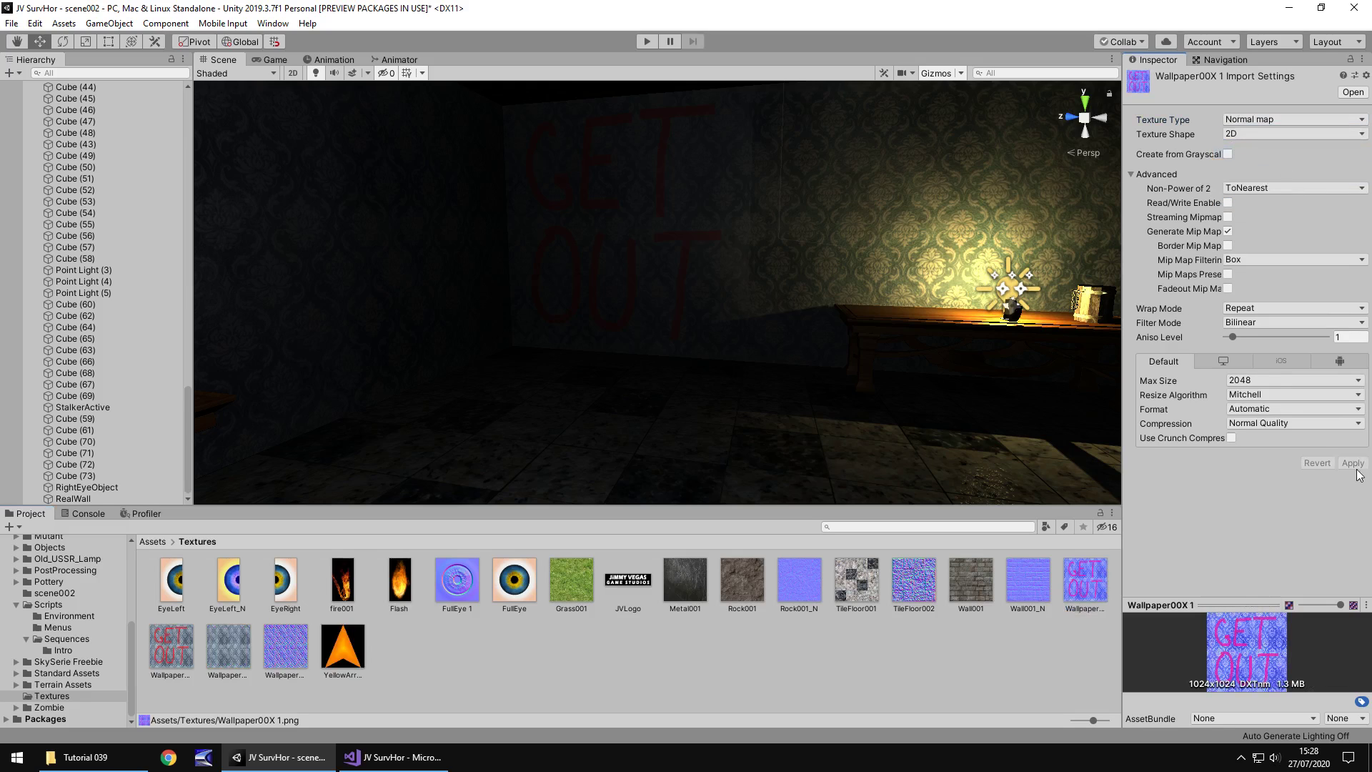
# Compare the neighbouring Cube (19) Wallpaper001 material with RealWall's material properties
pyautogui.click(873, 188)
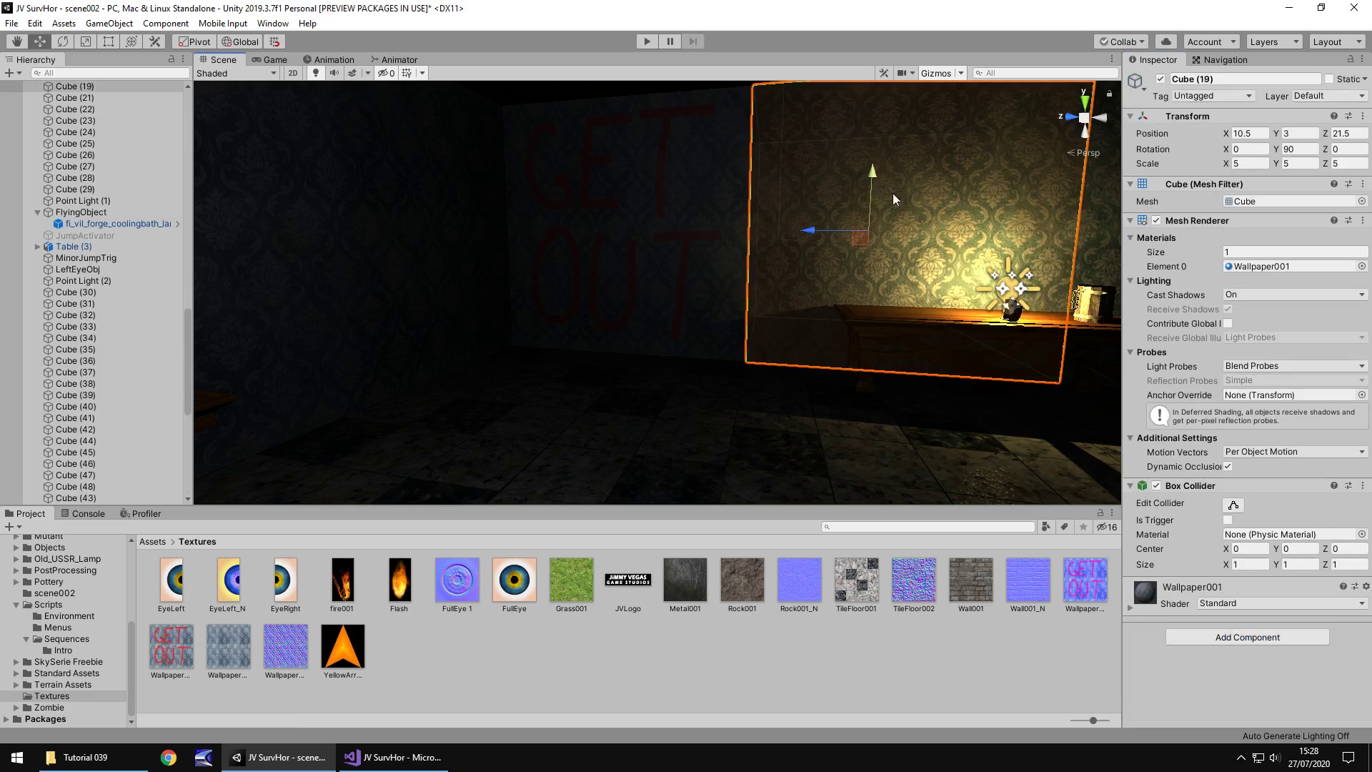
pyautogui.click(1130, 607)
pyautogui.scroll(-5, 1177, 572)
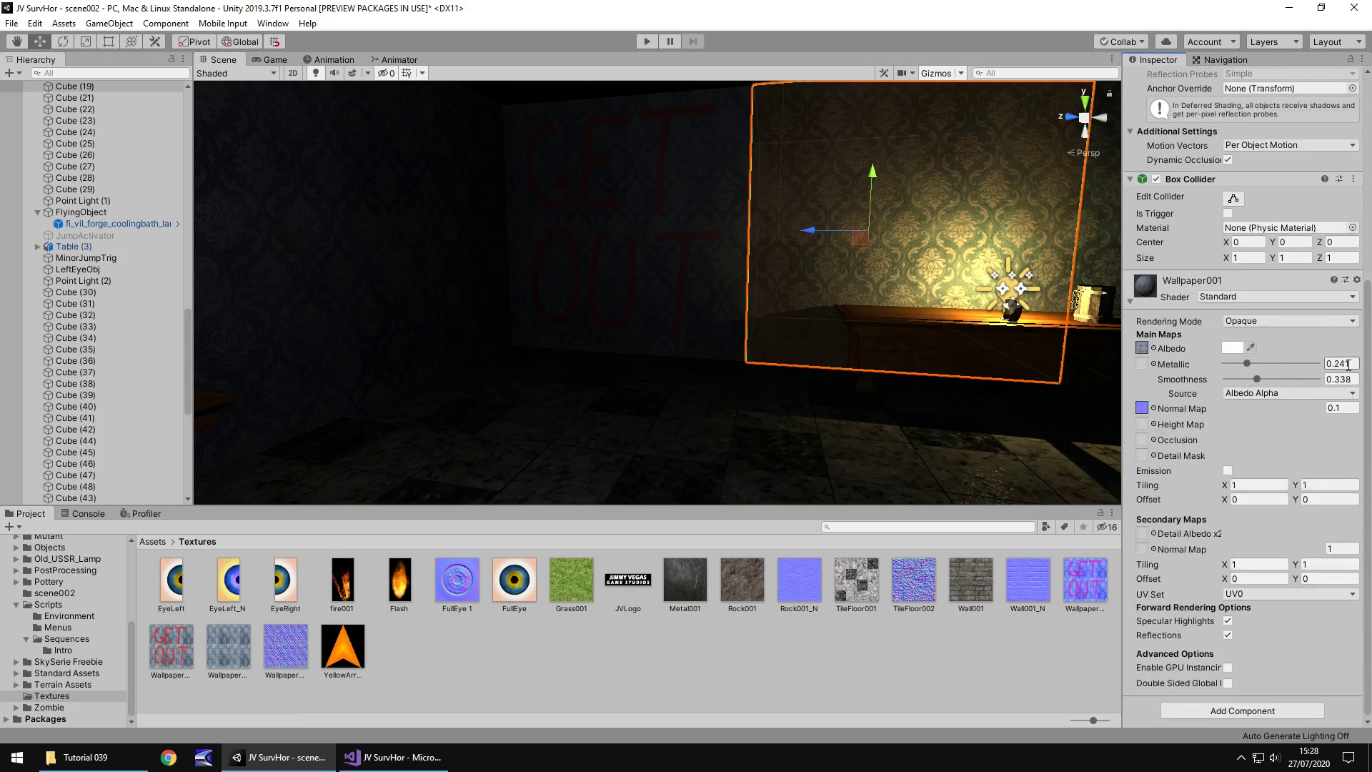
pyautogui.click(645, 307)
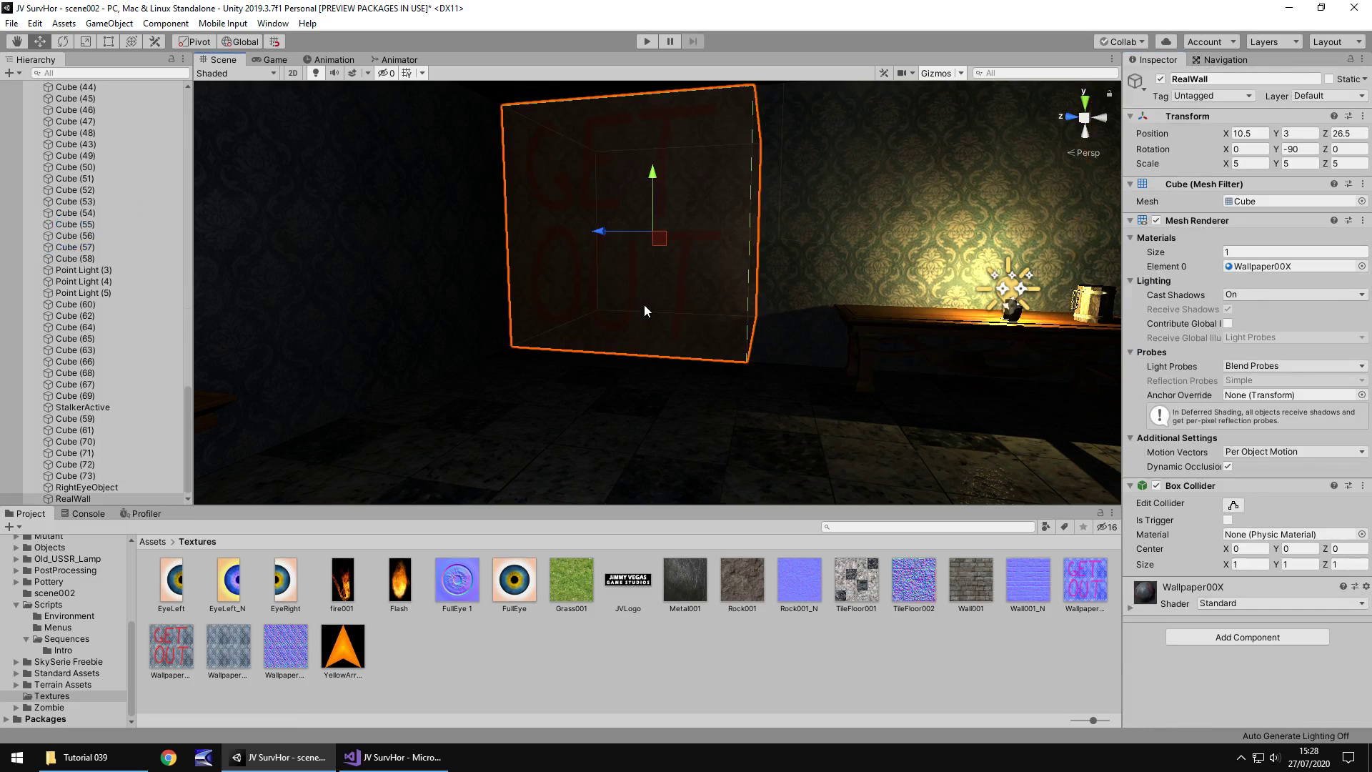
pyautogui.click(1130, 607)
pyautogui.scroll(-5, 1247, 429)
# Enable Create from Grayscale on Wallpaper00X 1 and apply the settings
pyautogui.click(1091, 598)
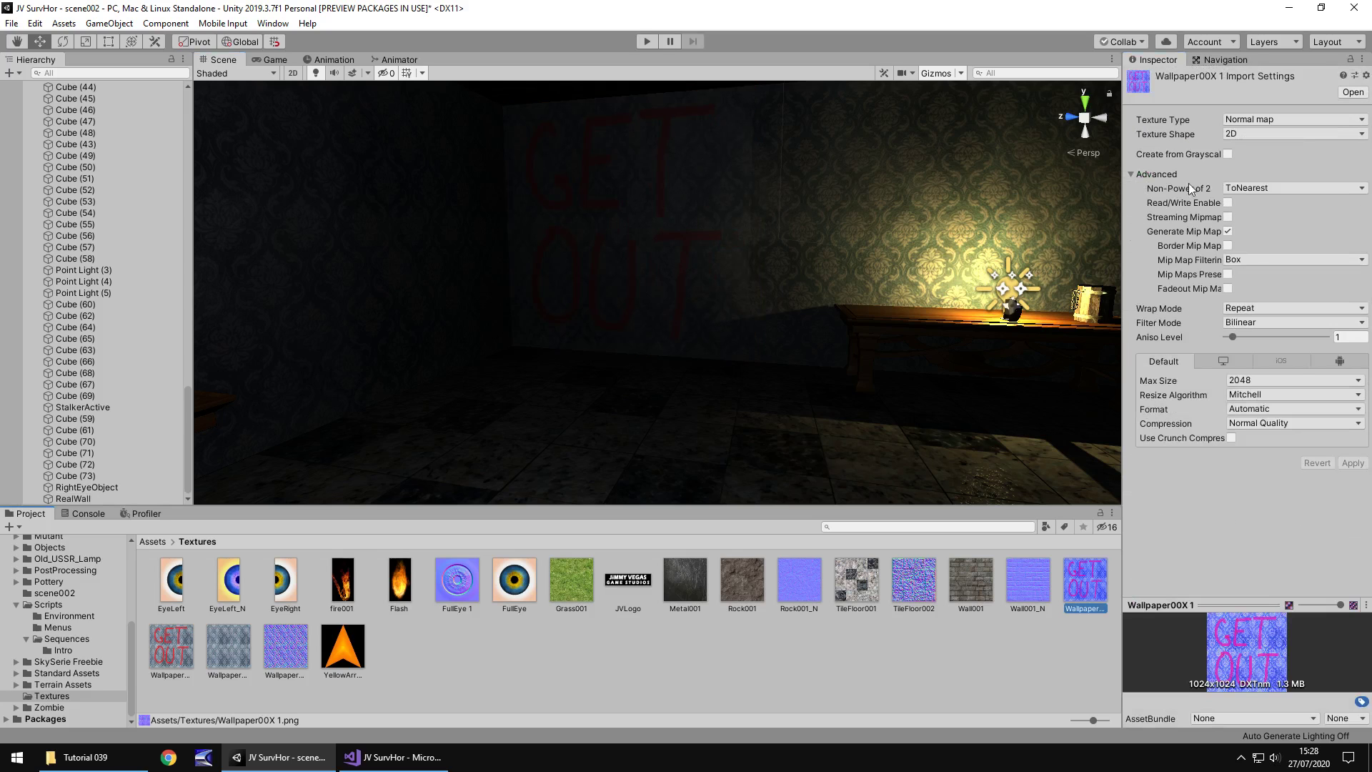
pyautogui.click(1227, 153)
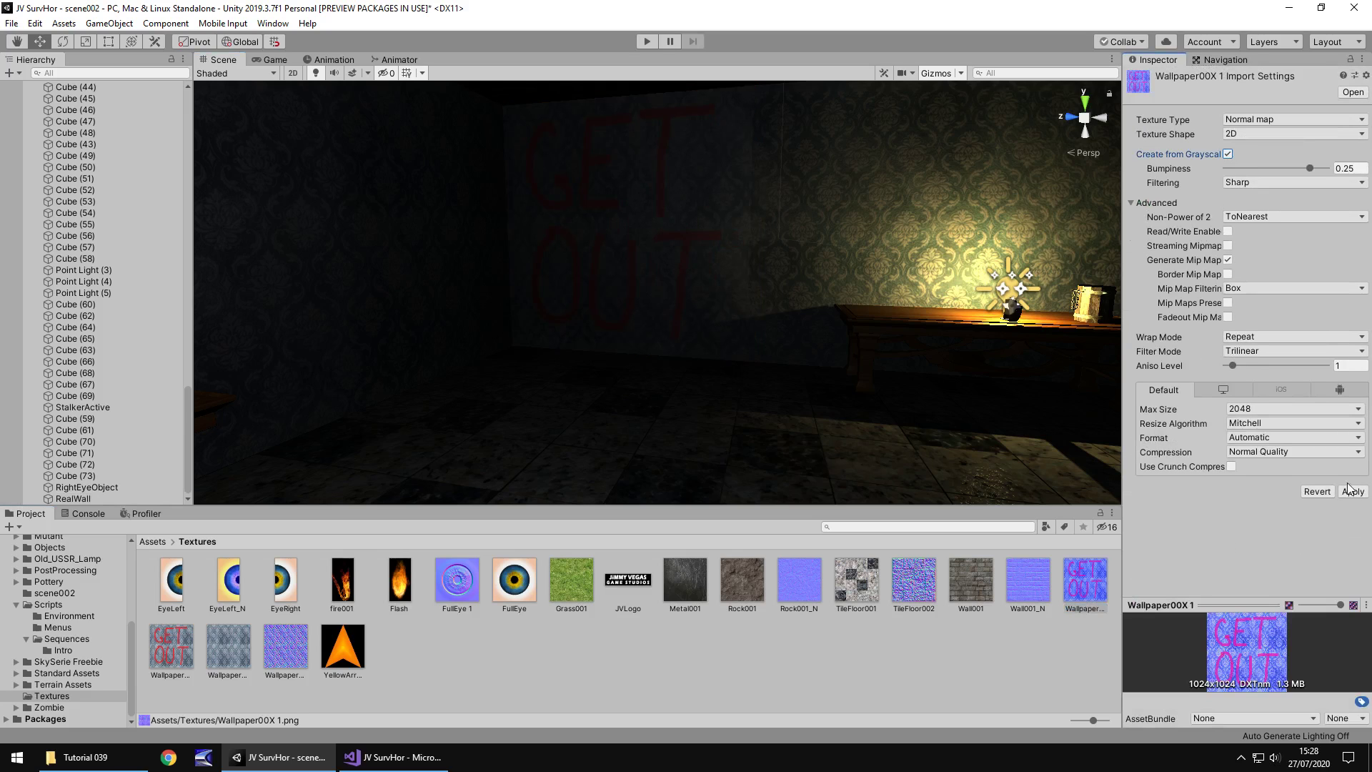
pyautogui.click(1353, 492)
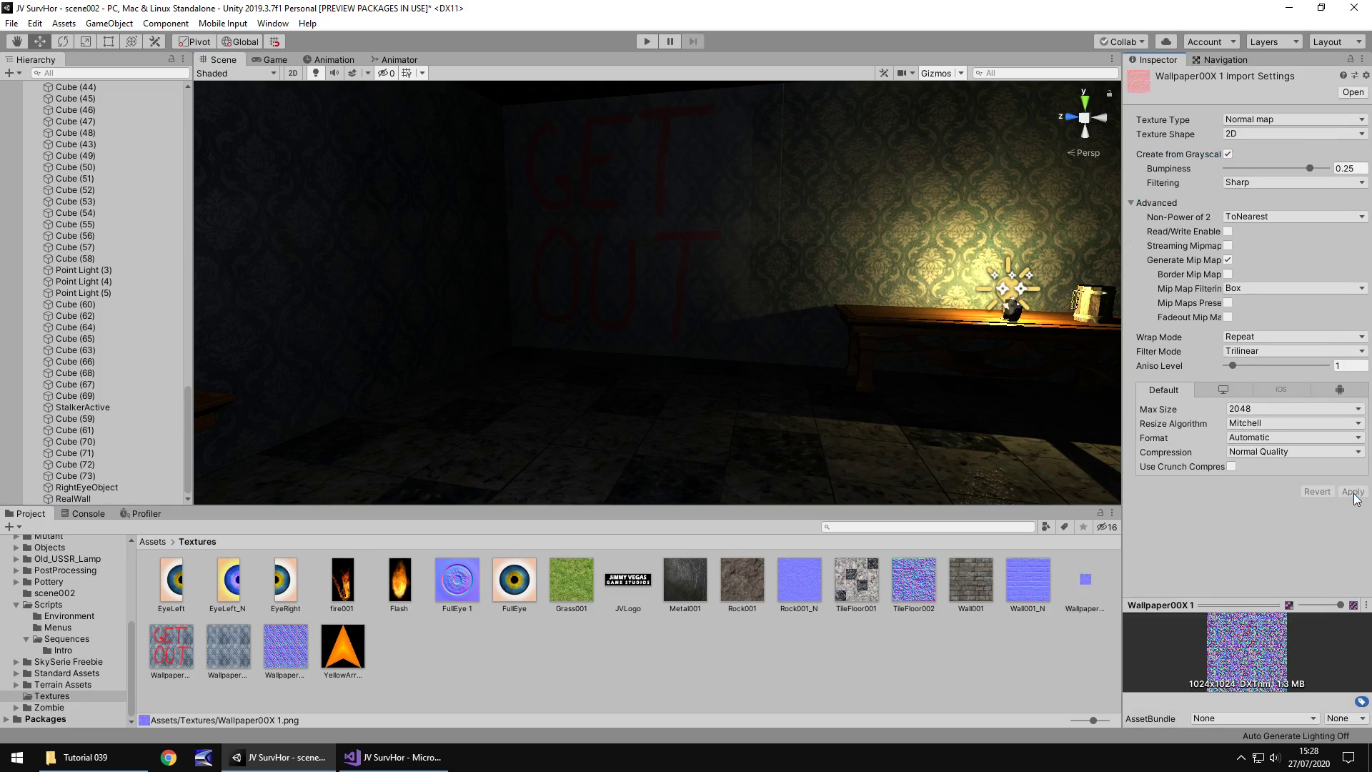
# Give RealWall's wallpaper material a normal map with strength 0.1
pyautogui.click(711, 240)
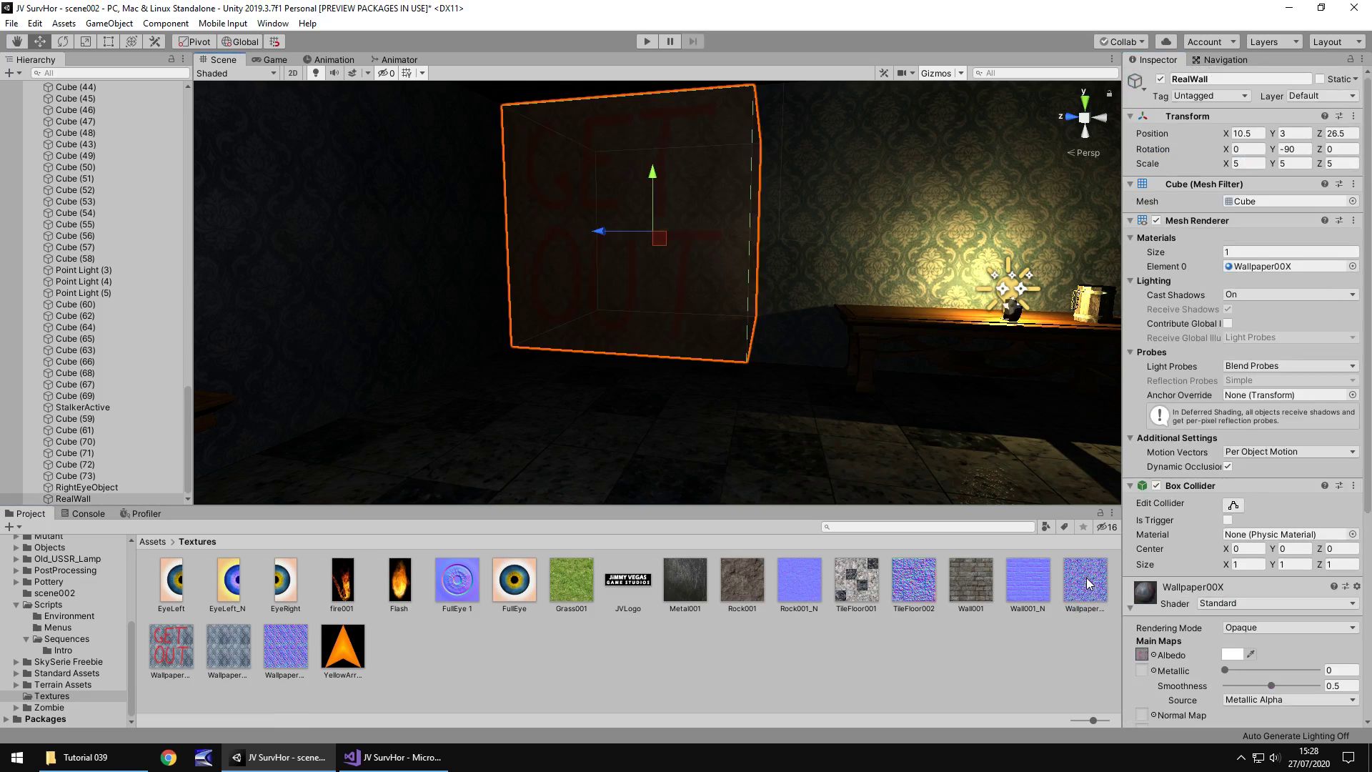
pyautogui.scroll(-6, 1281, 505)
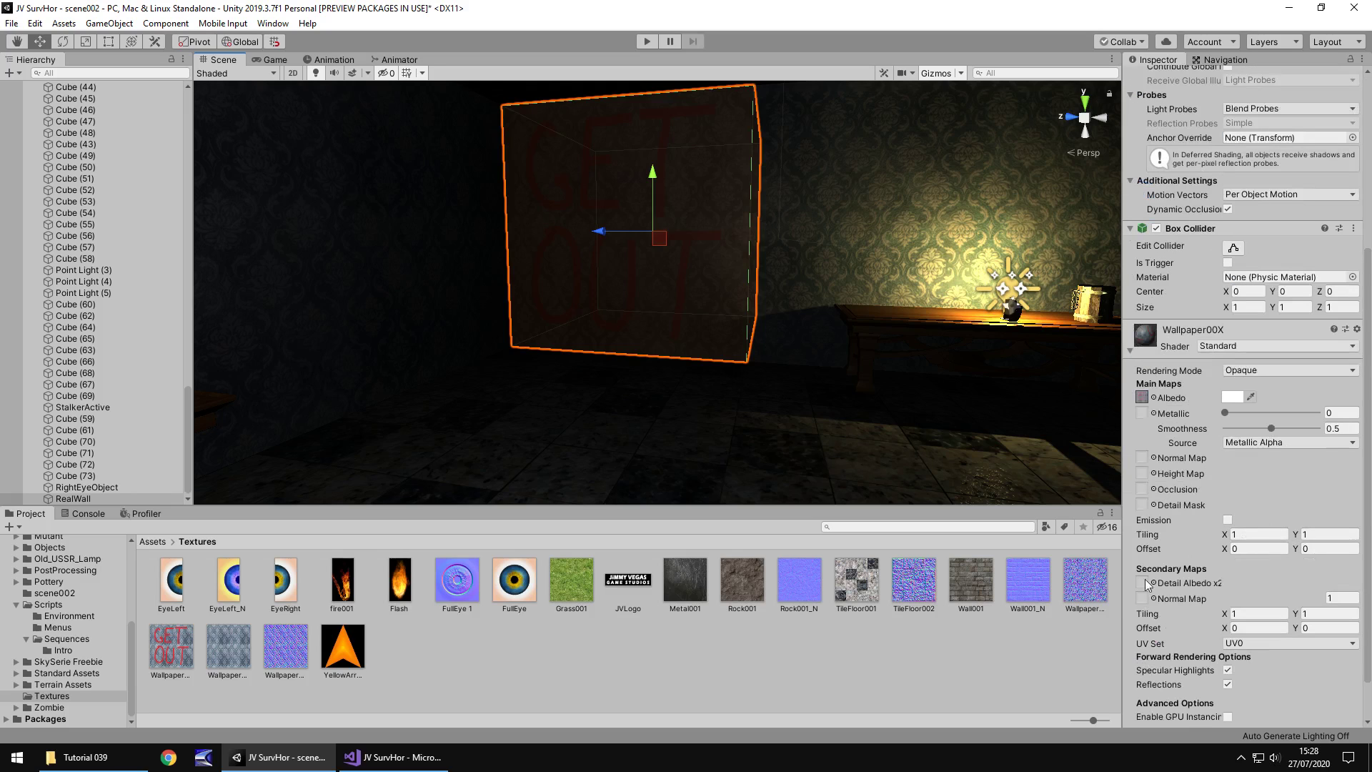
pyautogui.moveTo(1084, 583); pyautogui.dragTo(1142, 461)
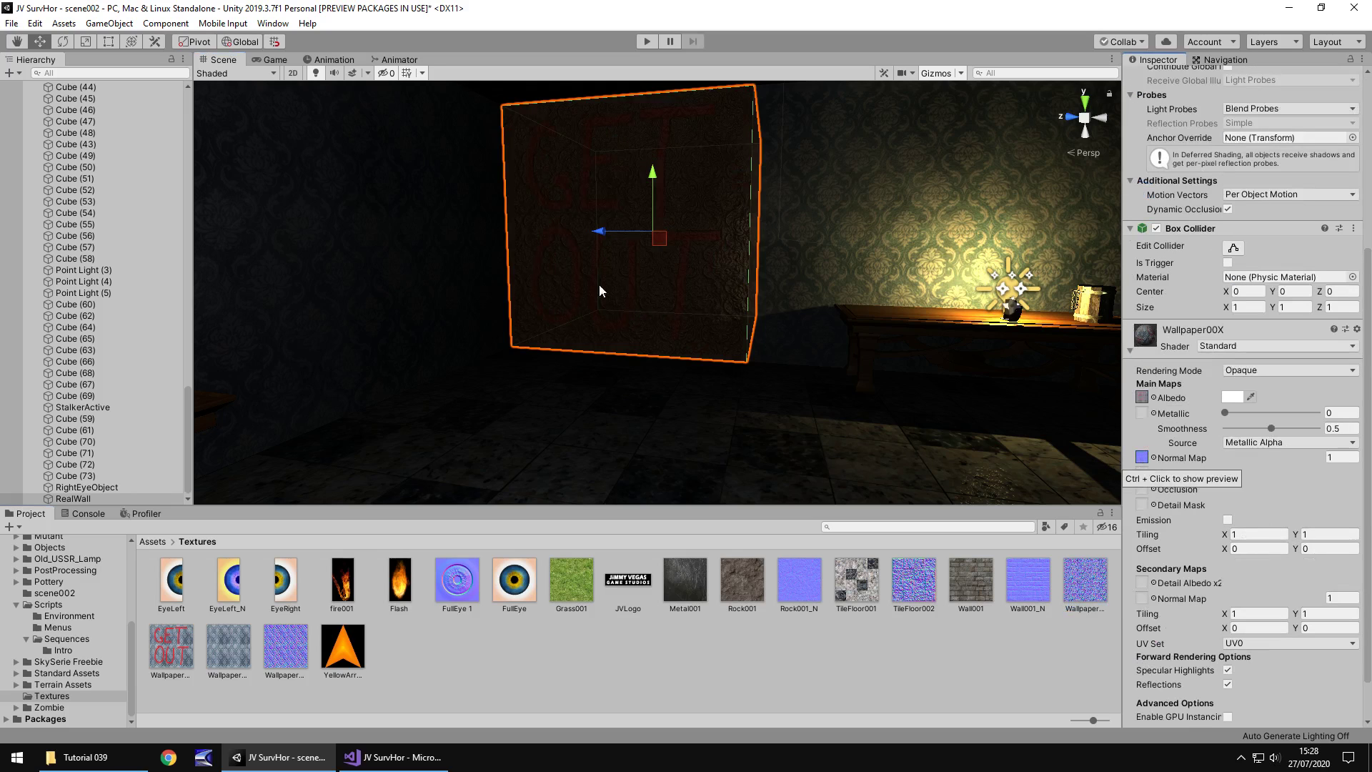
pyautogui.click(1350, 457)
pyautogui.write('.1')
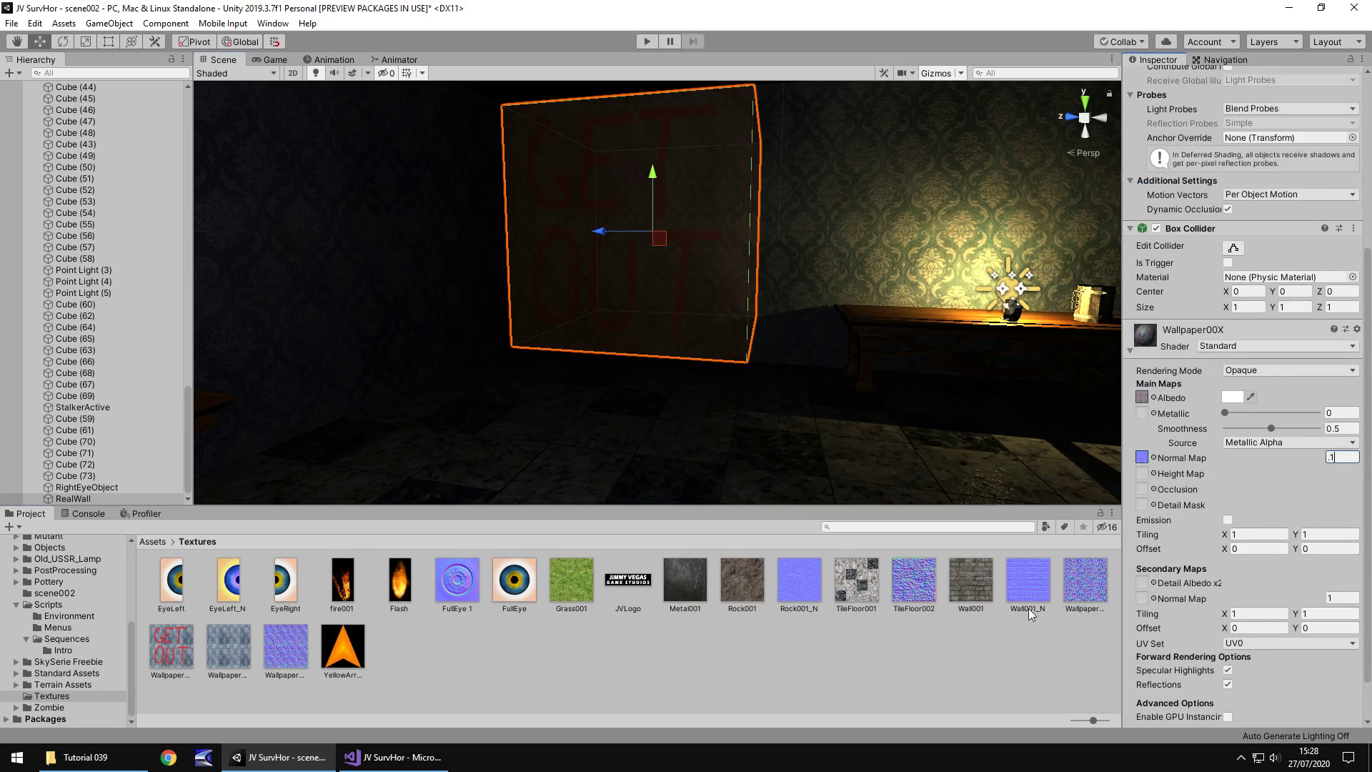
pyautogui.click(850, 196)
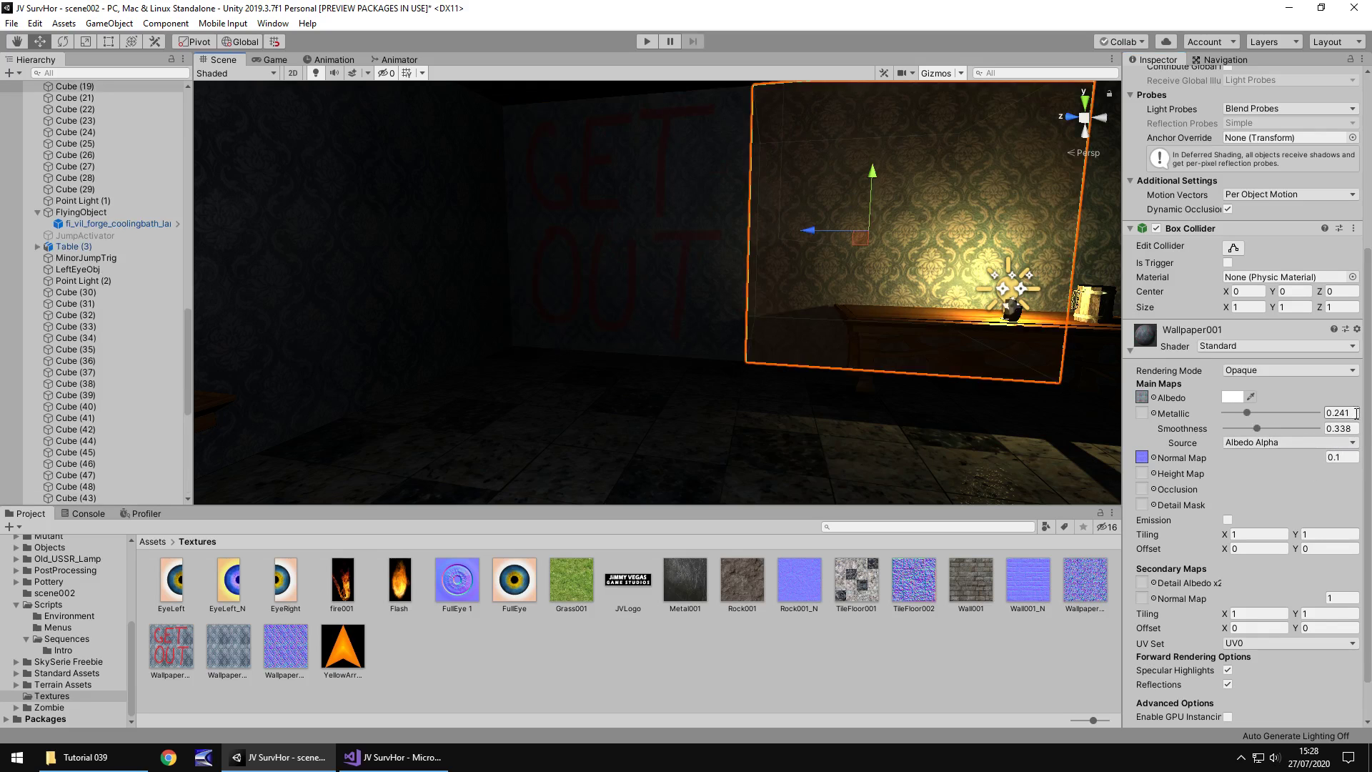
# Set RealWall's material Metallic to 0.241 and Smoothness to 0.3
pyautogui.click(576, 315)
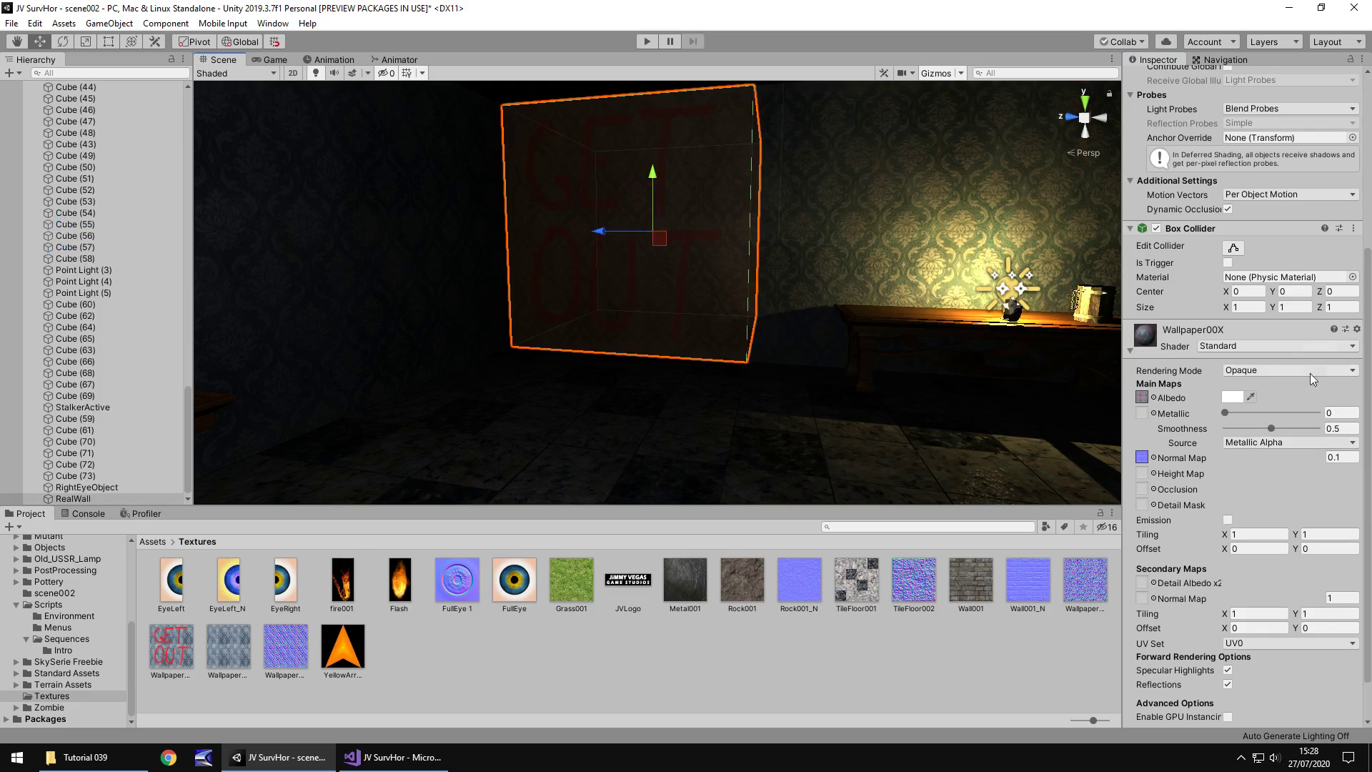
pyautogui.click(1331, 412)
pyautogui.write('.241')
pyautogui.click(1349, 428)
pyautogui.write('.338')
# Tilt and zoom the view out to show the room corner and candle-lit table
pyautogui.click(842, 386)
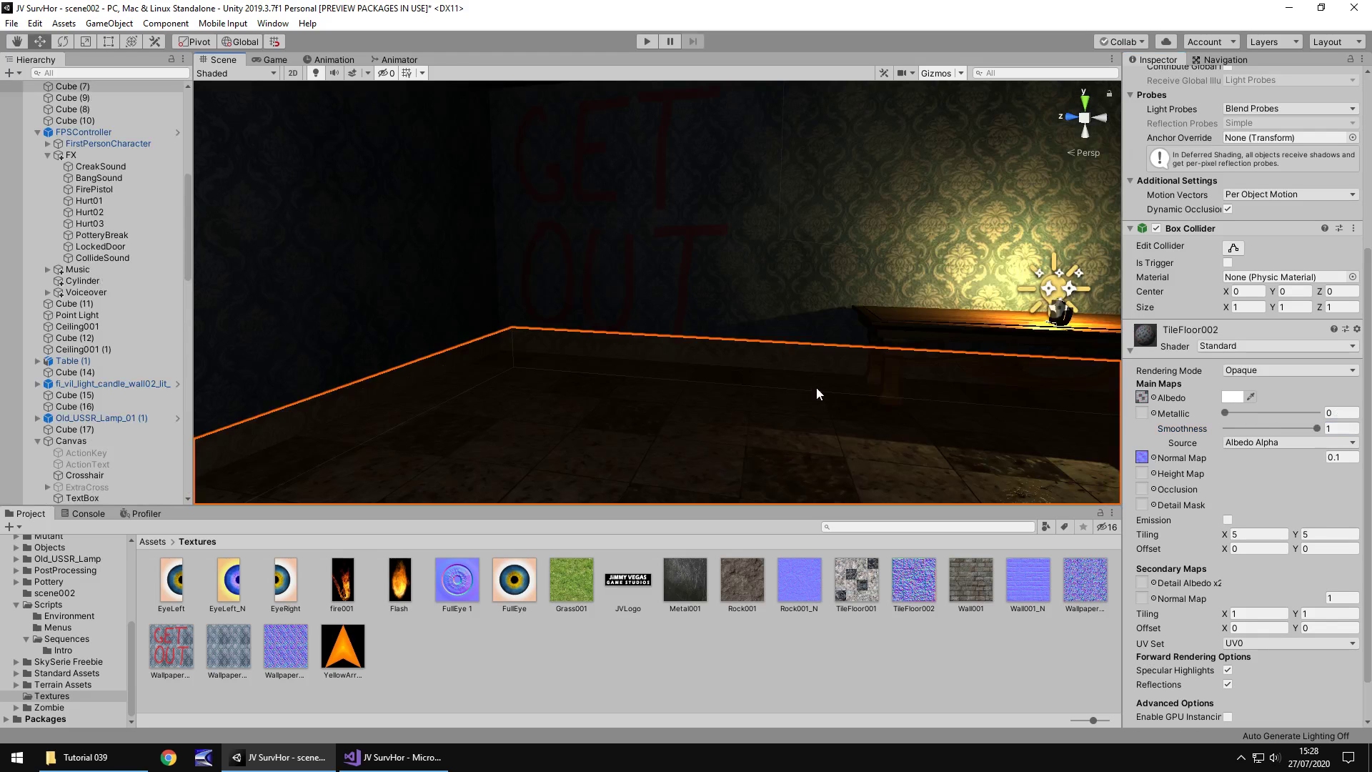
pyautogui.moveTo(817, 388); pyautogui.dragTo(817, 339, button='right')
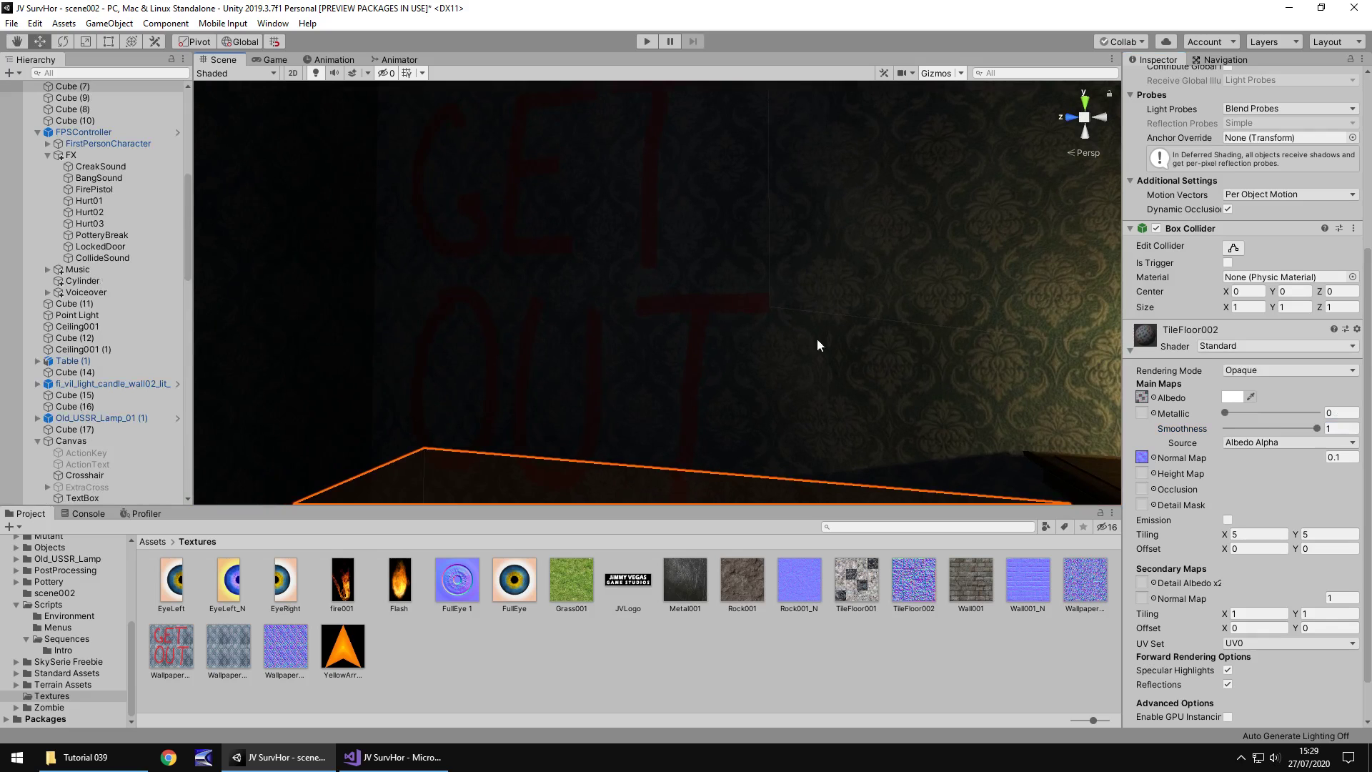
pyautogui.scroll(-5, 793, 352)
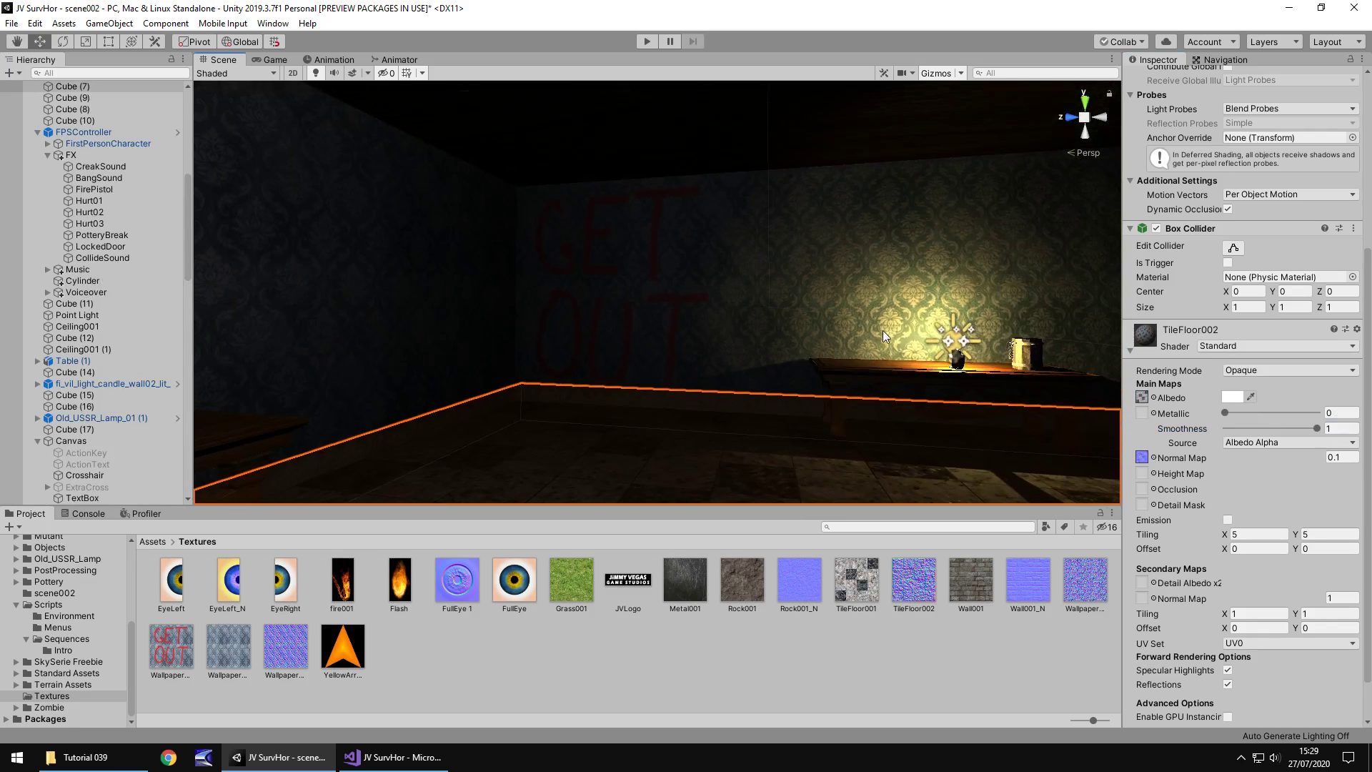
# Untick RealWall's active box and re-enable FakeWall from the Hierarchy
pyautogui.click(624, 319)
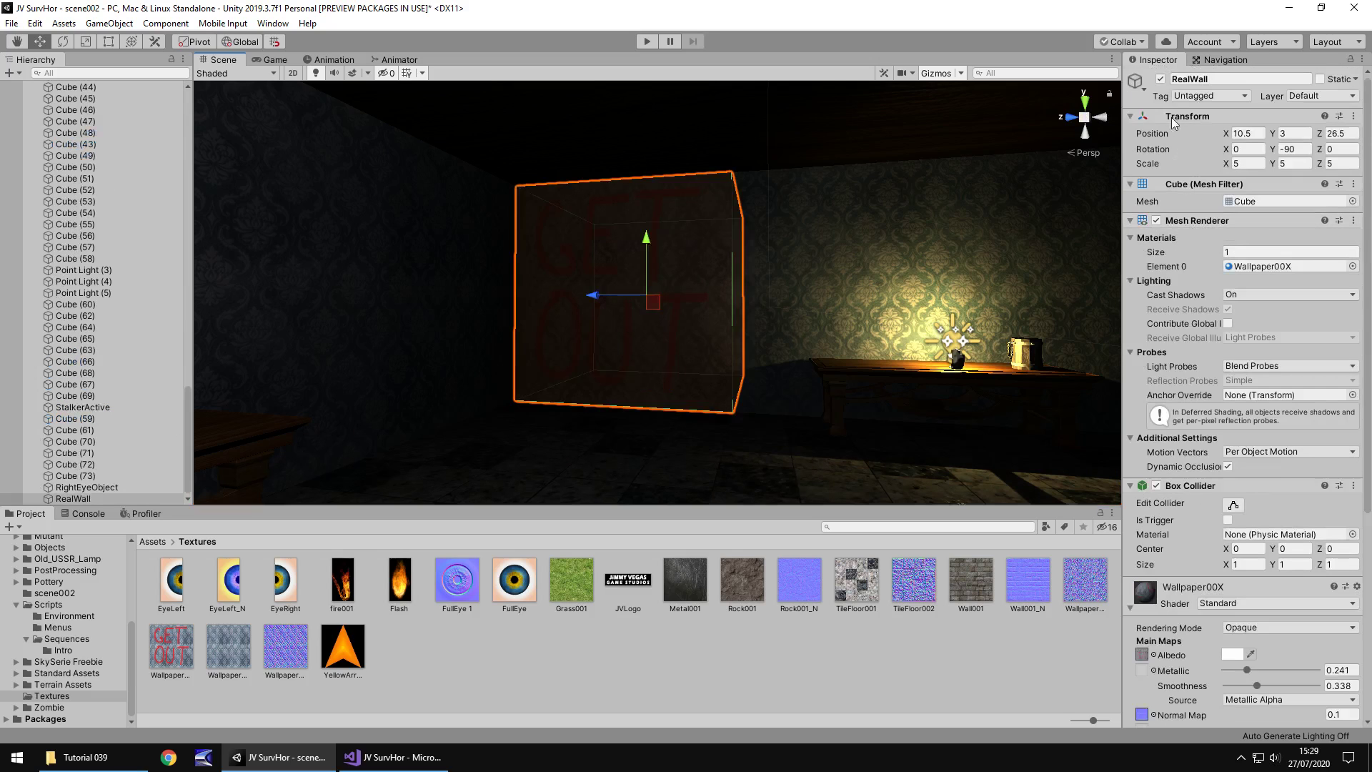
pyautogui.click(1160, 78)
pyautogui.scroll(10, 102, 344)
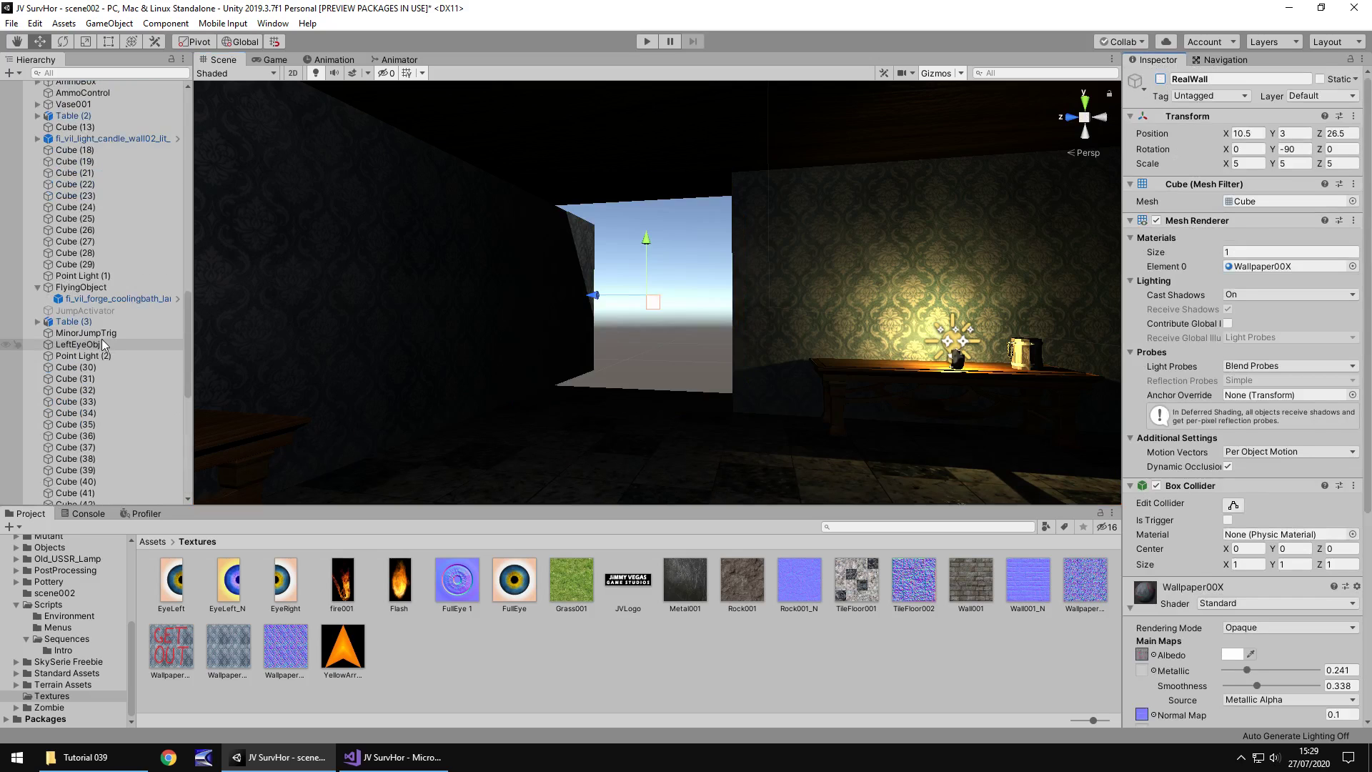
pyautogui.scroll(10, 102, 343)
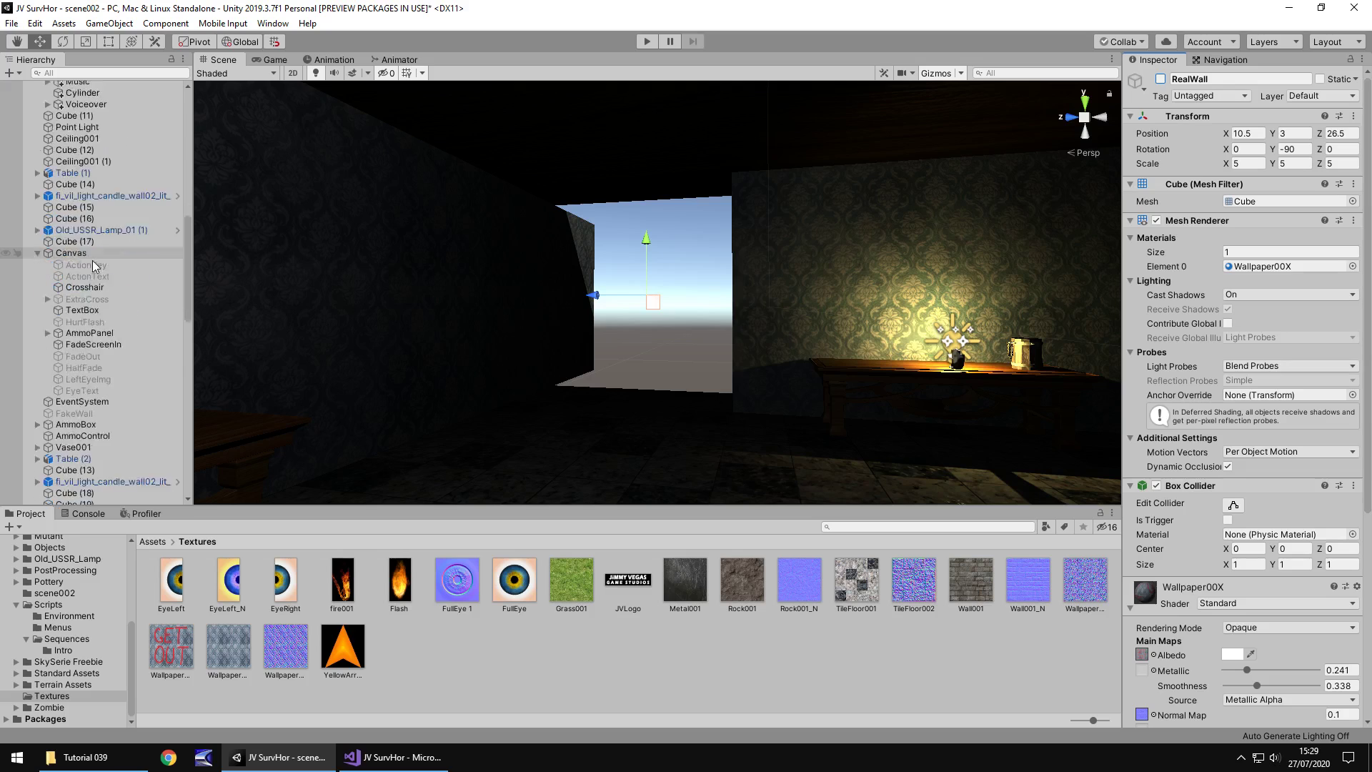
pyautogui.scroll(-2, 92, 261)
pyautogui.click(74, 370)
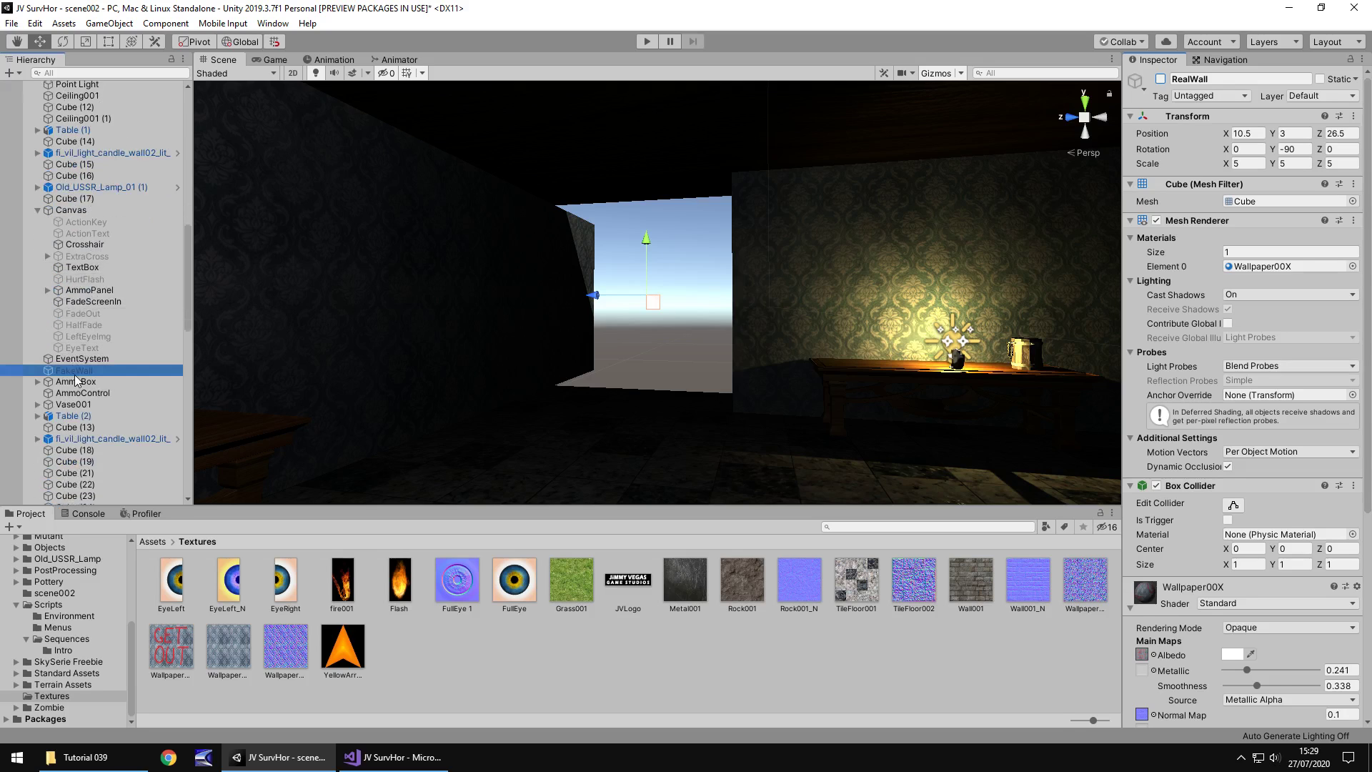
pyautogui.click(1160, 78)
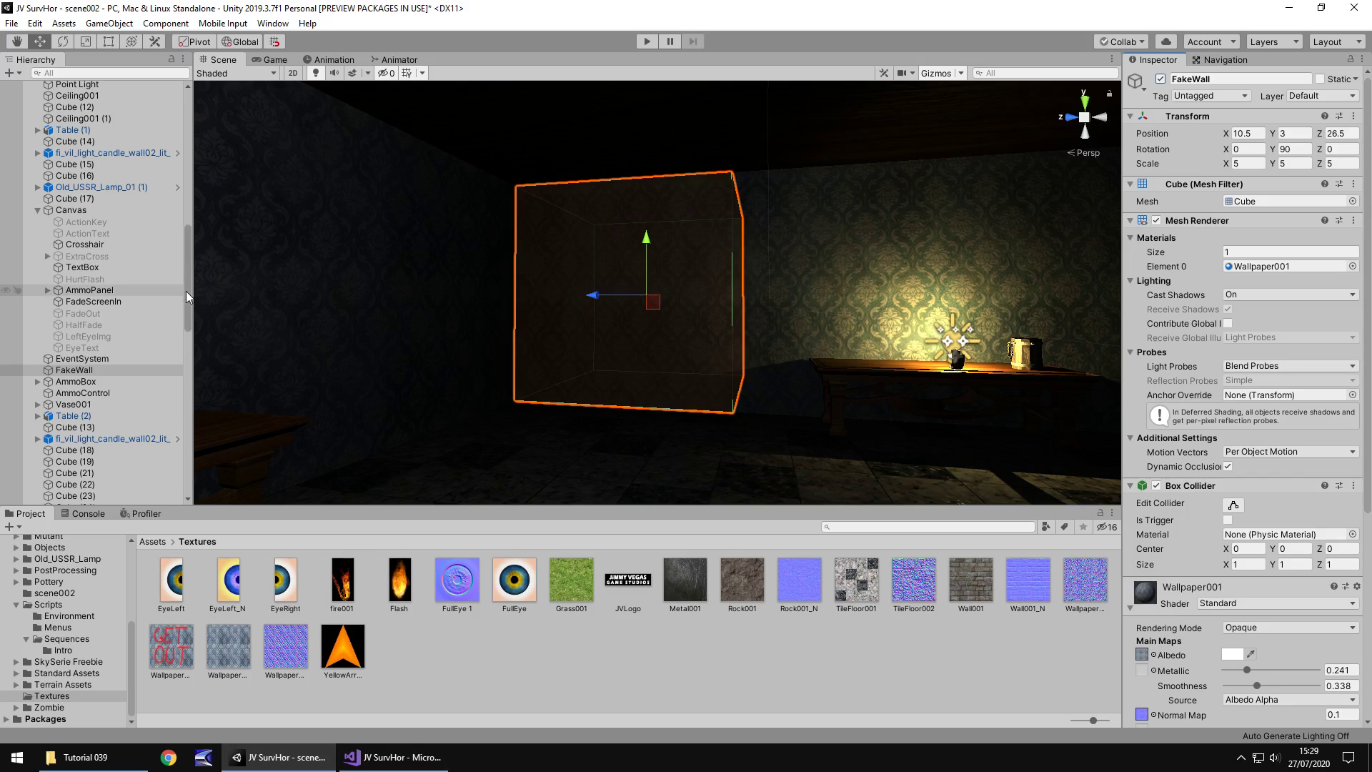
# Assign RealWall and FakeWall to Right Eye Pickup's wall slots and remove the Left Eye Pickup component
pyautogui.moveTo(186, 290); pyautogui.dragTo(183, 479)
pyautogui.click(123, 486)
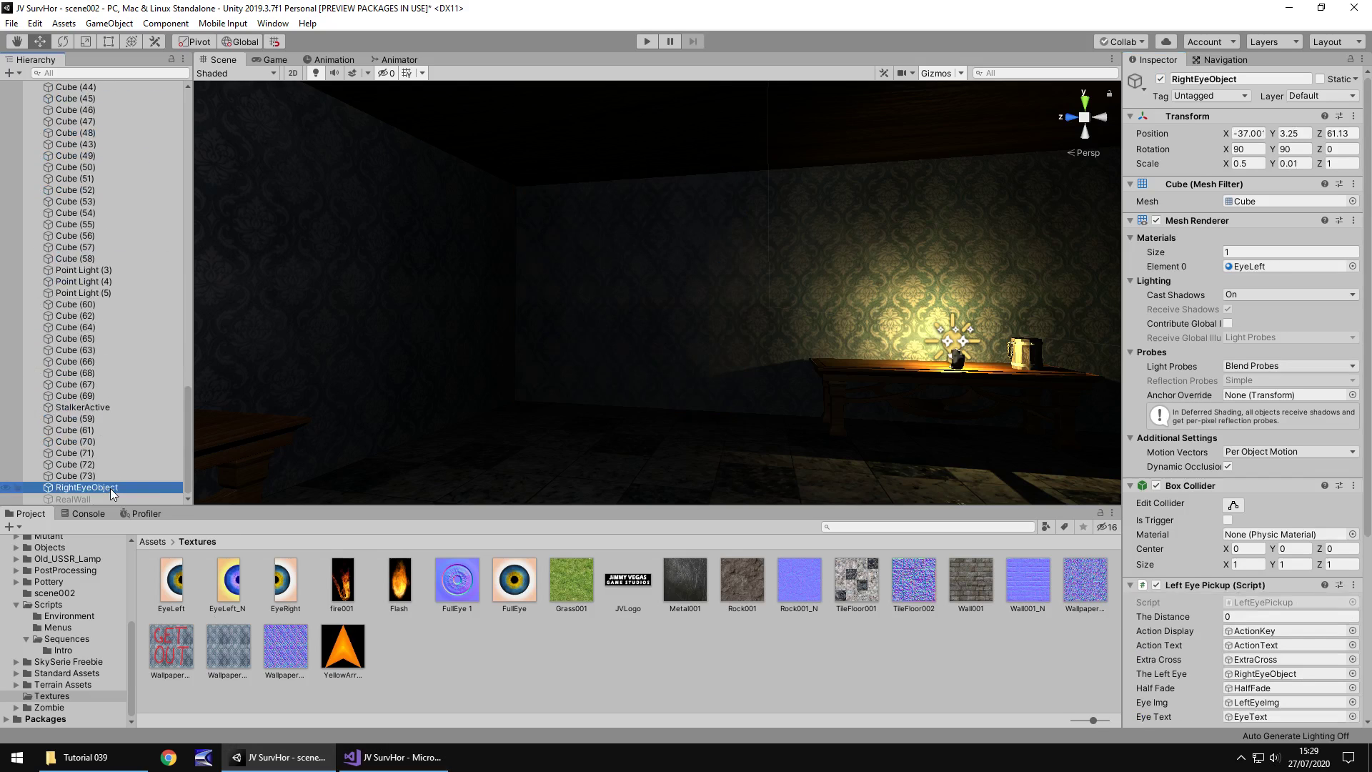
pyautogui.scroll(-5, 1128, 556)
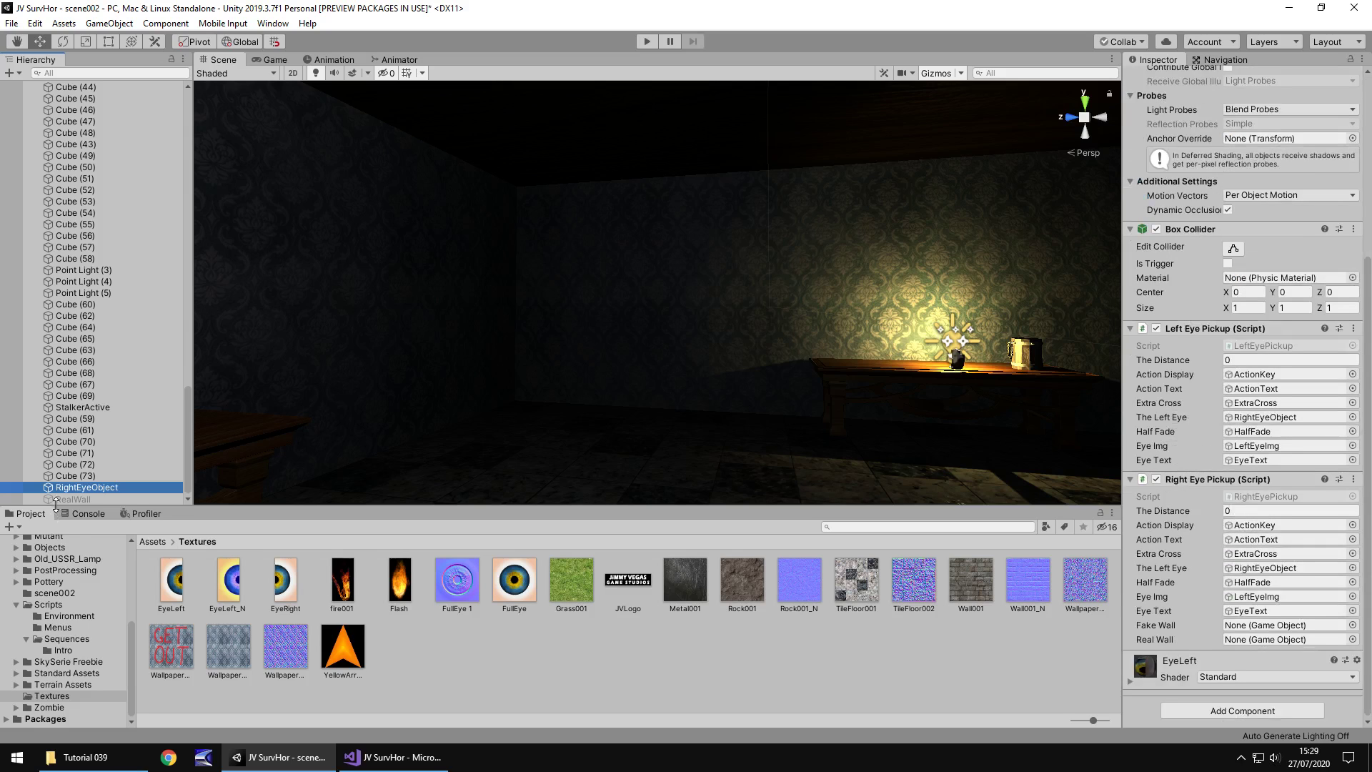
pyautogui.moveTo(55, 498); pyautogui.dragTo(1226, 638)
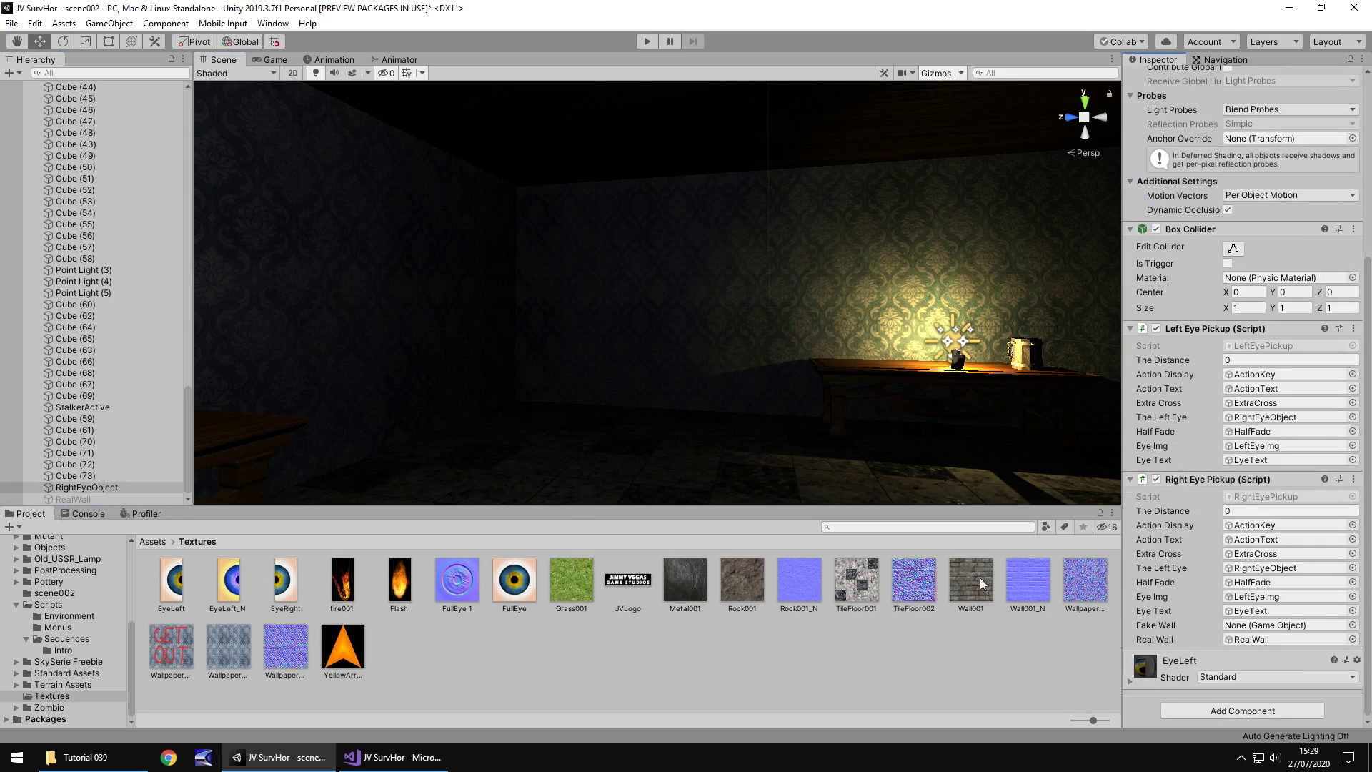
pyautogui.scroll(10, 88, 287)
pyautogui.scroll(10, 88, 286)
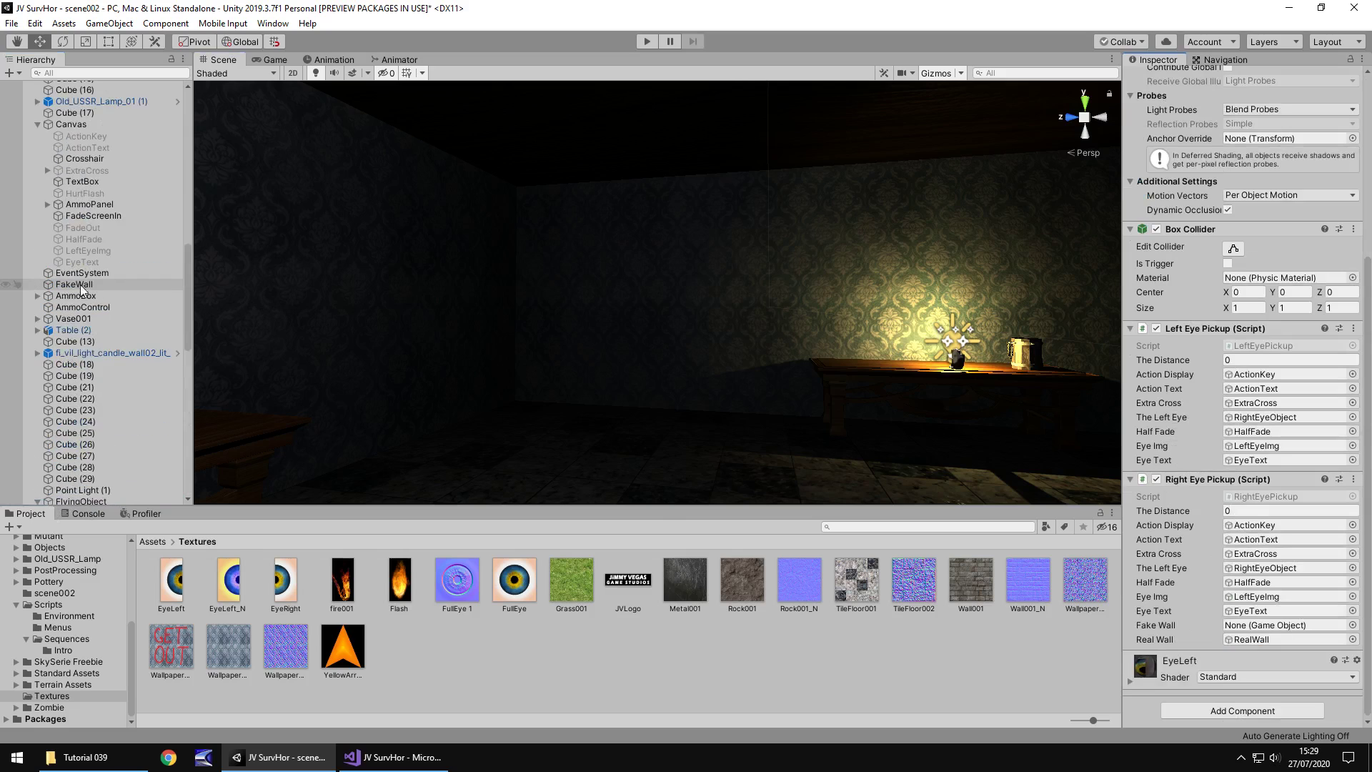
pyautogui.moveTo(78, 285); pyautogui.dragTo(1273, 626)
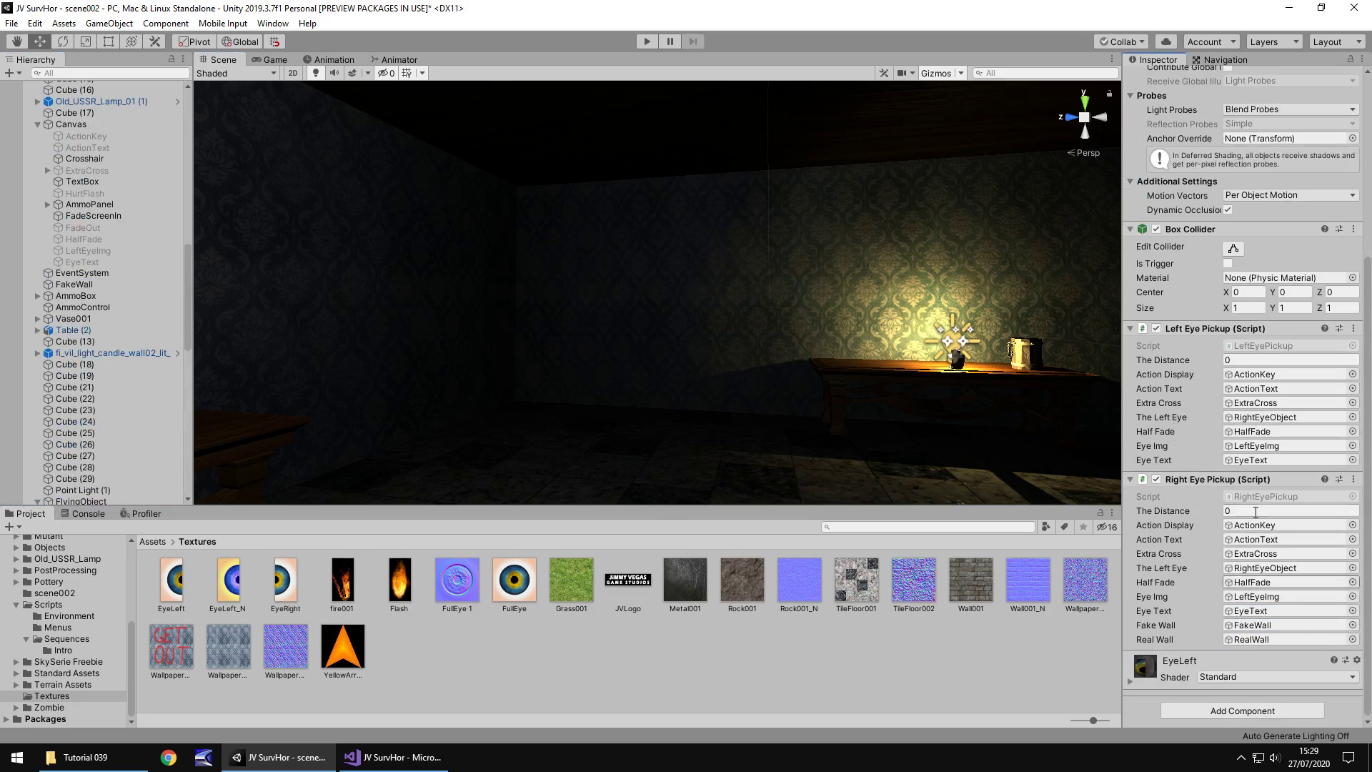
pyautogui.rightClick(1207, 328)
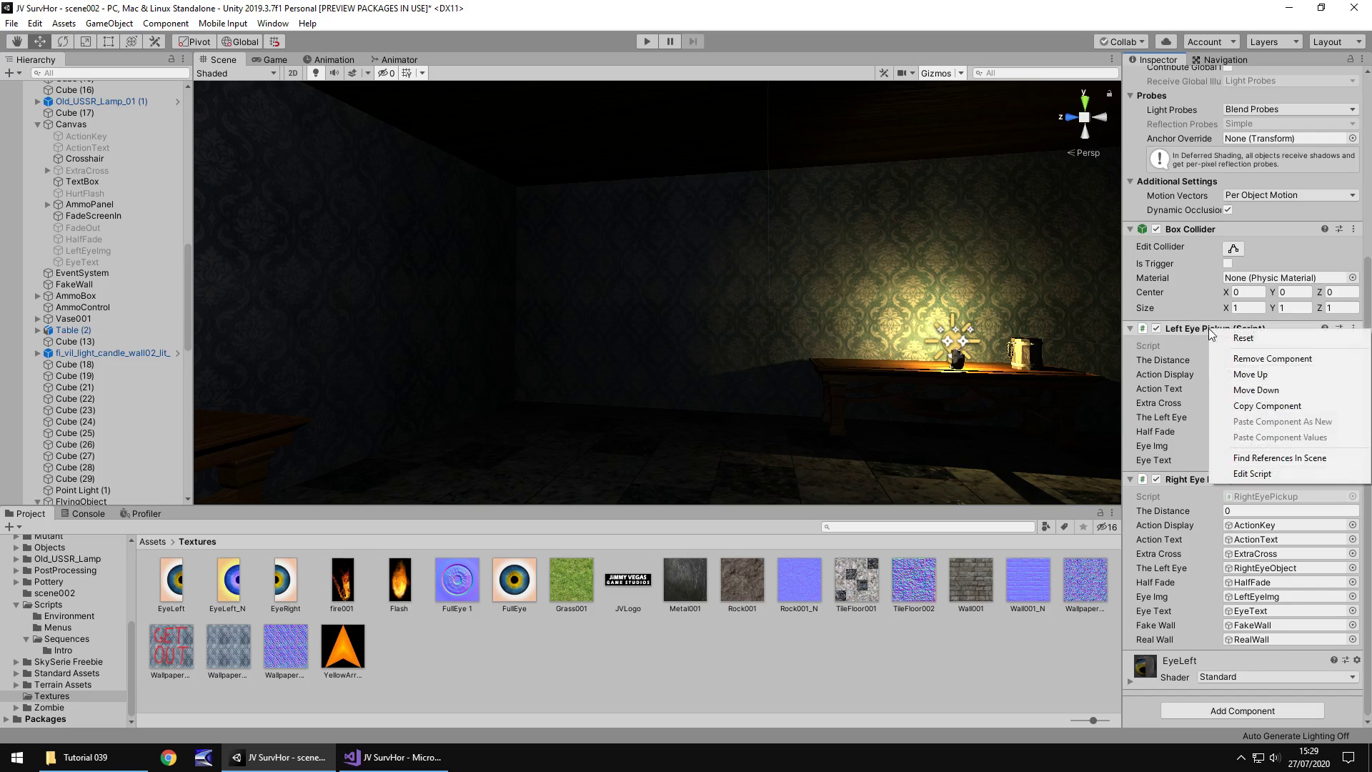
pyautogui.click(1264, 360)
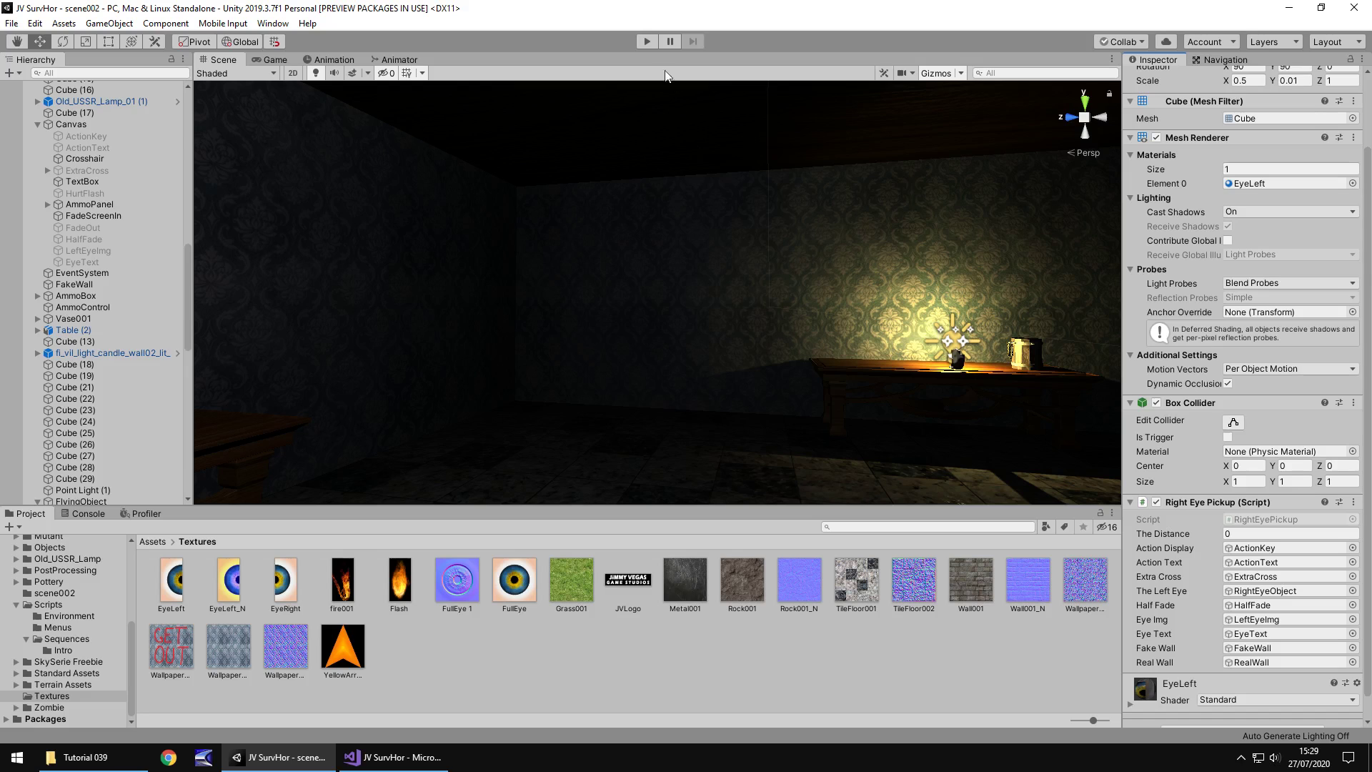
# Enter Play mode, walk to the table, and pick up the left eye piece
pyautogui.click(646, 41)
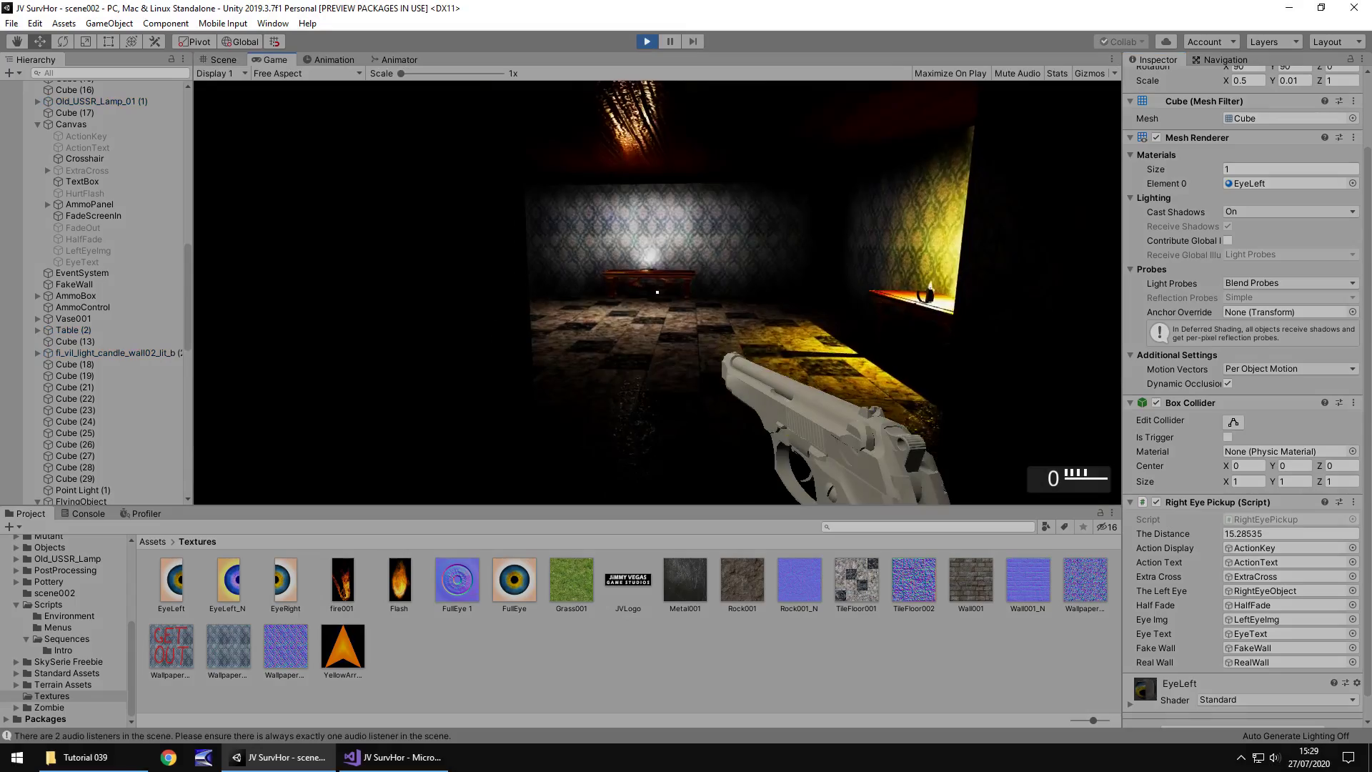
pyautogui.press('w')
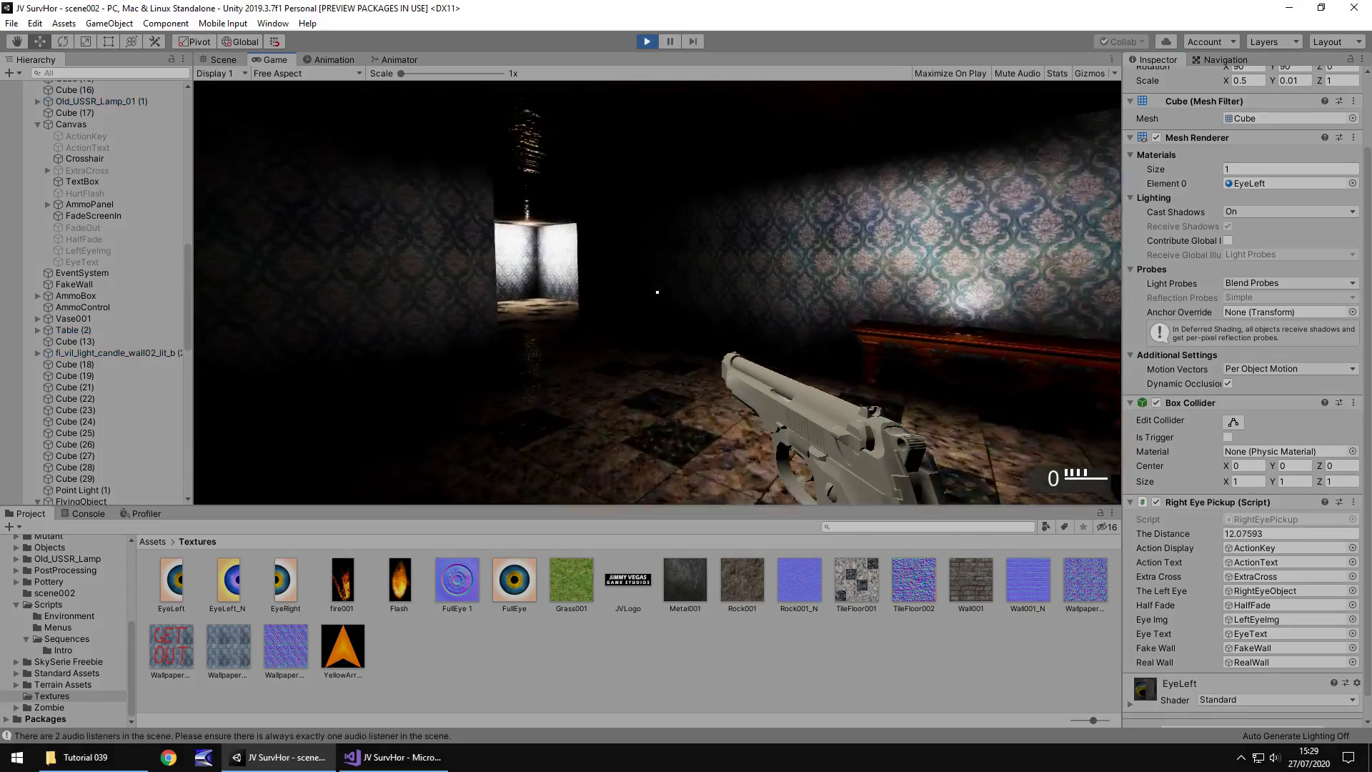
pyautogui.press('w')
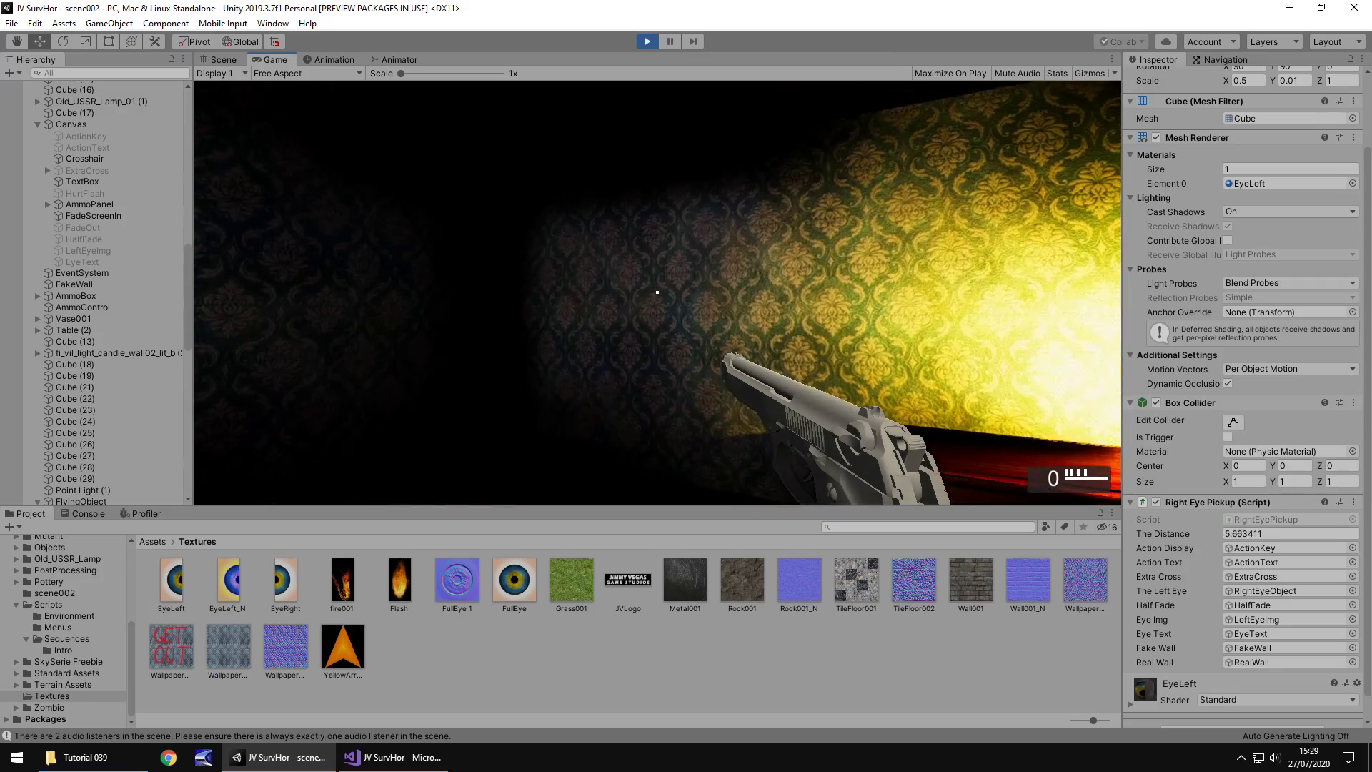
pyautogui.press('w')
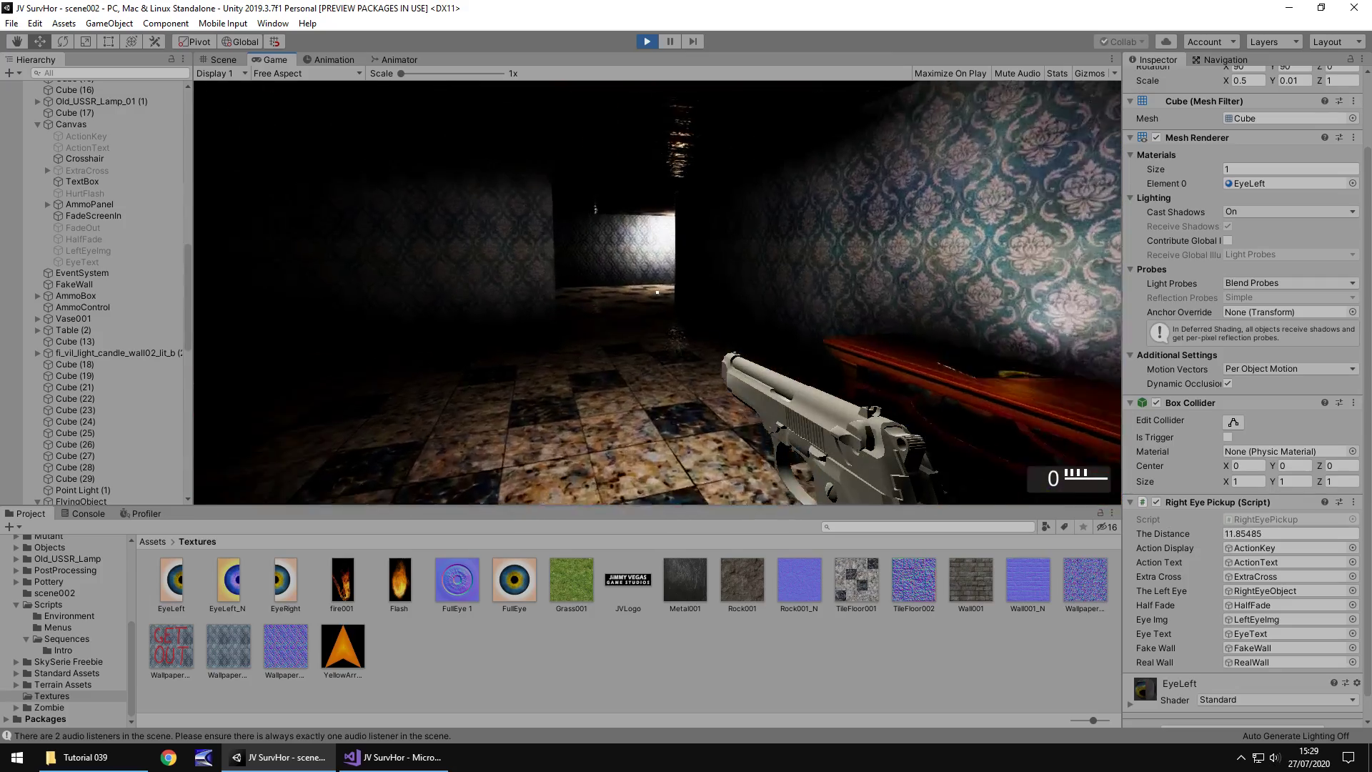
pyautogui.press('w')
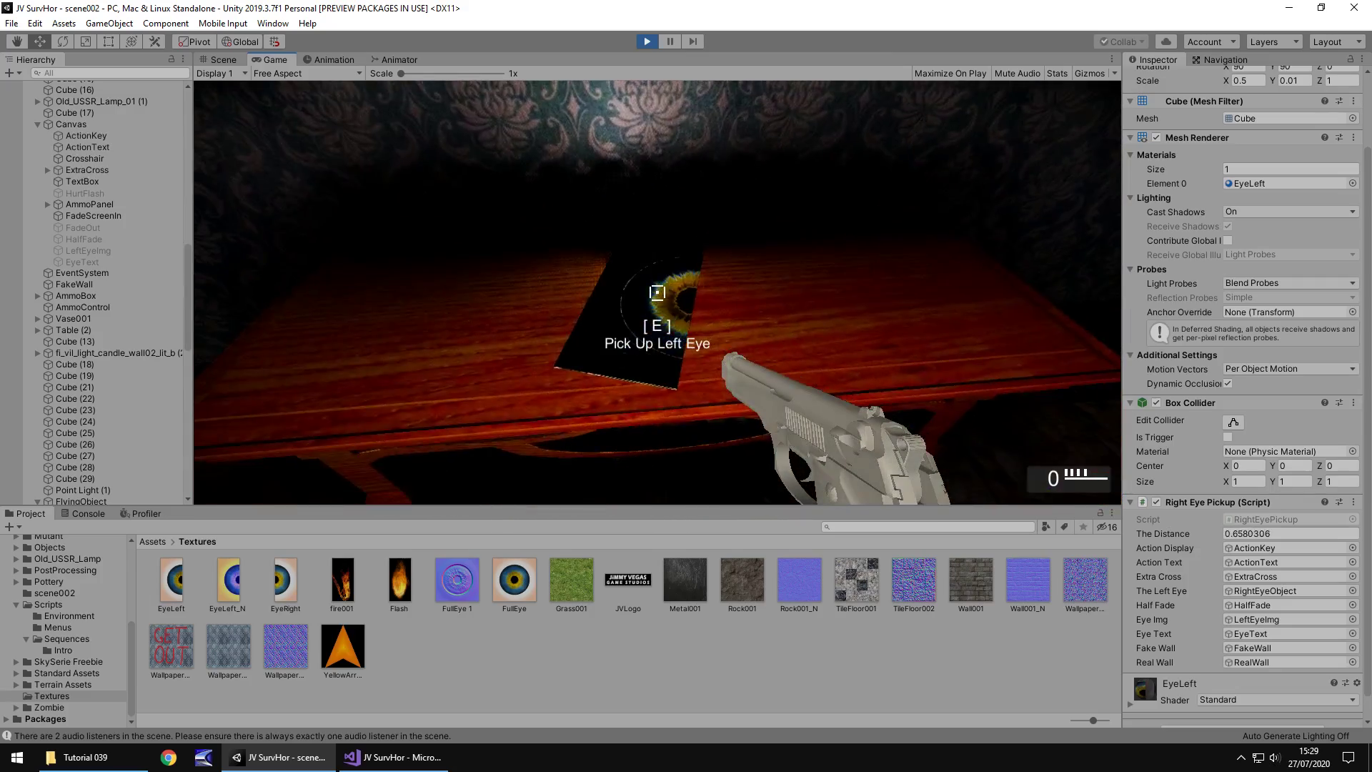
pyautogui.press('e')
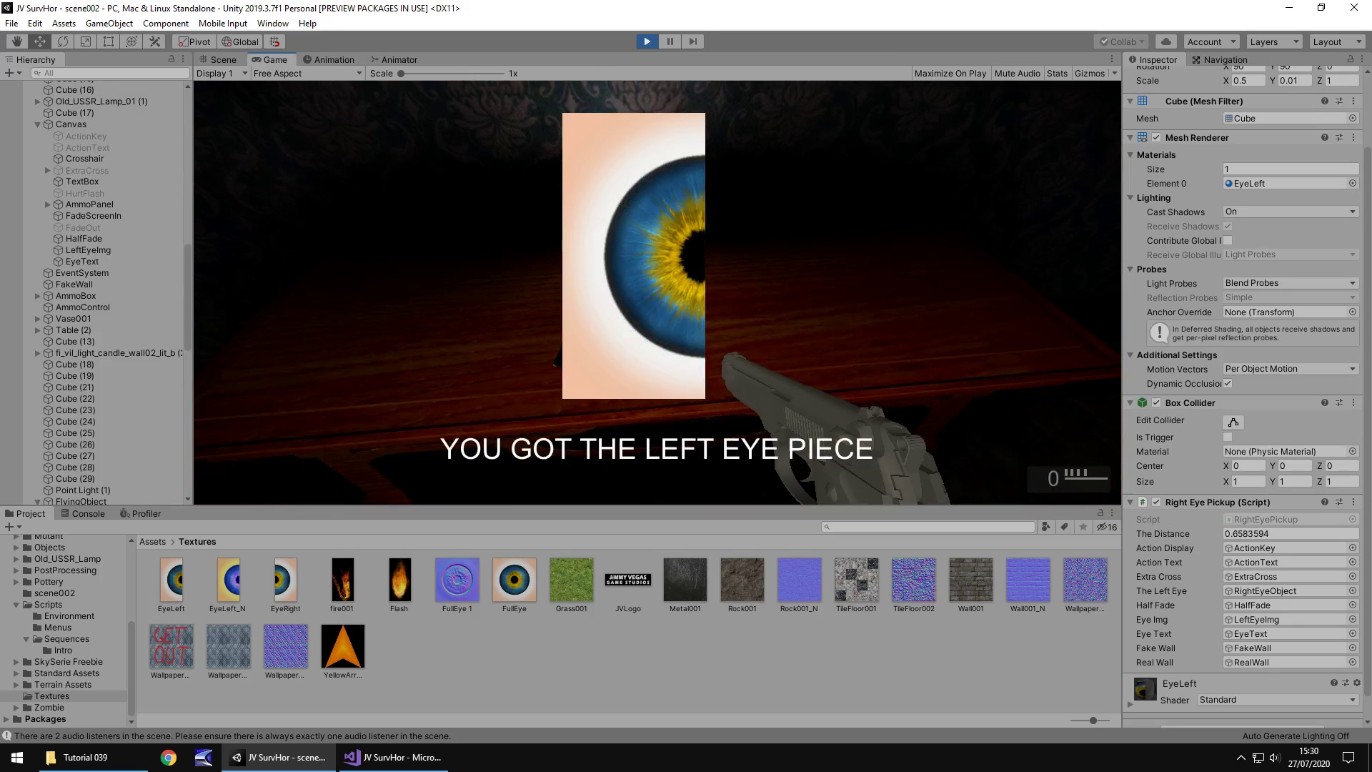
# Walk down the corridor and pick up the right eye piece, revealing the GET OUT wall
pyautogui.press('w')
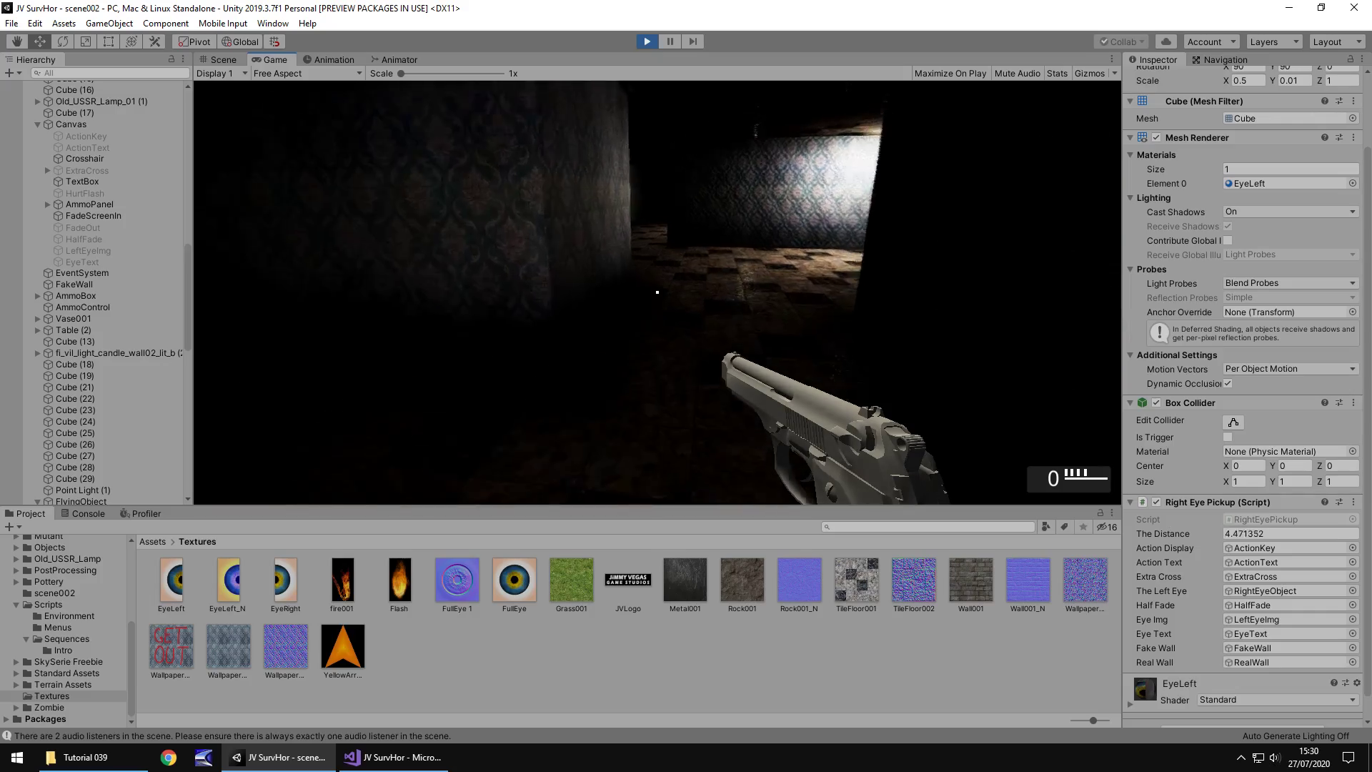
pyautogui.press('w')
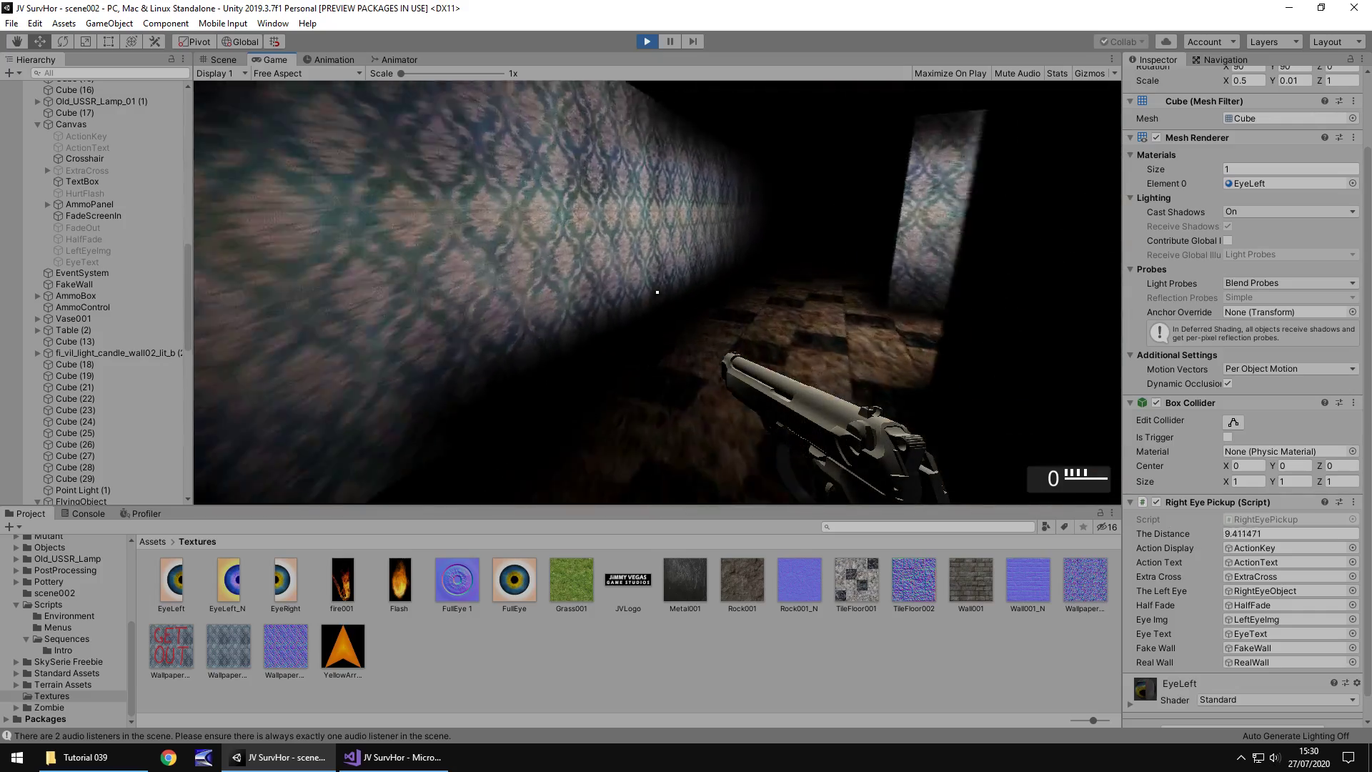
pyautogui.press('w')
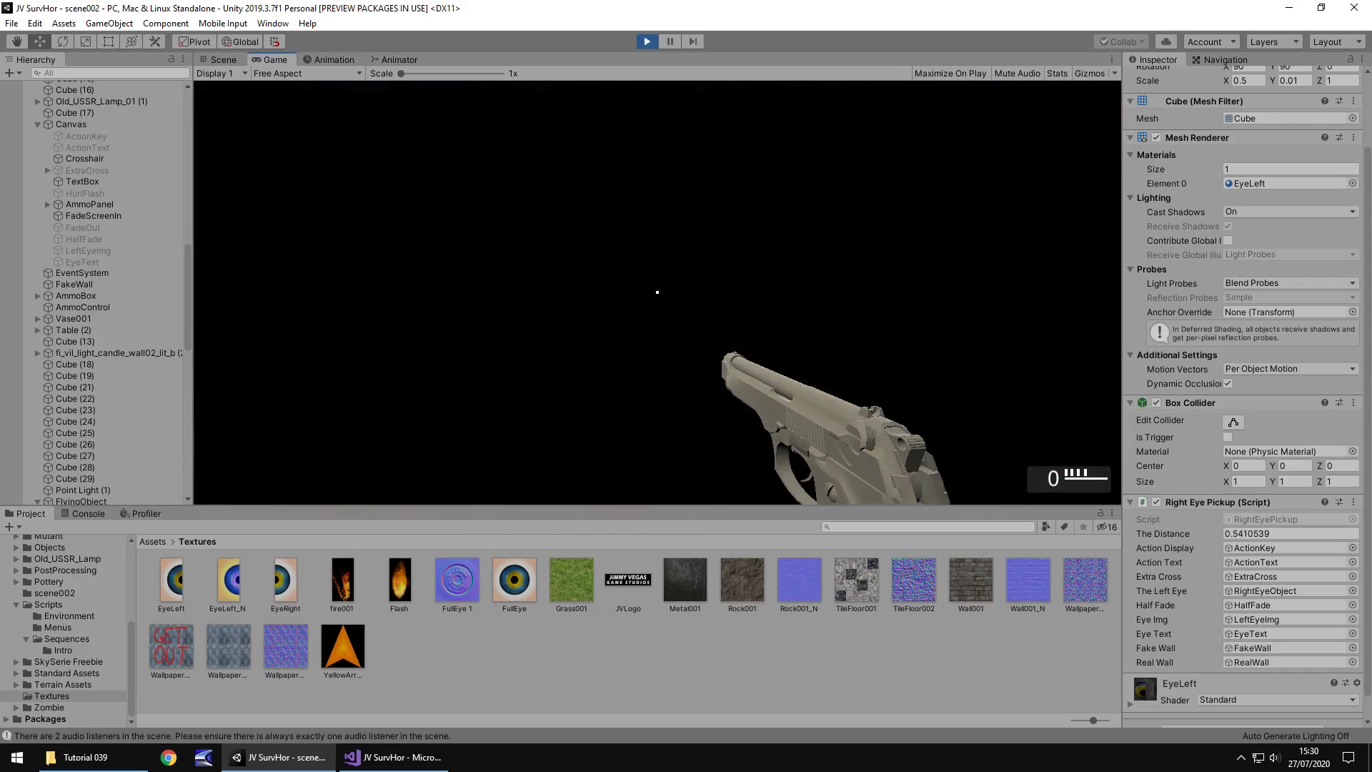
pyautogui.press('w')
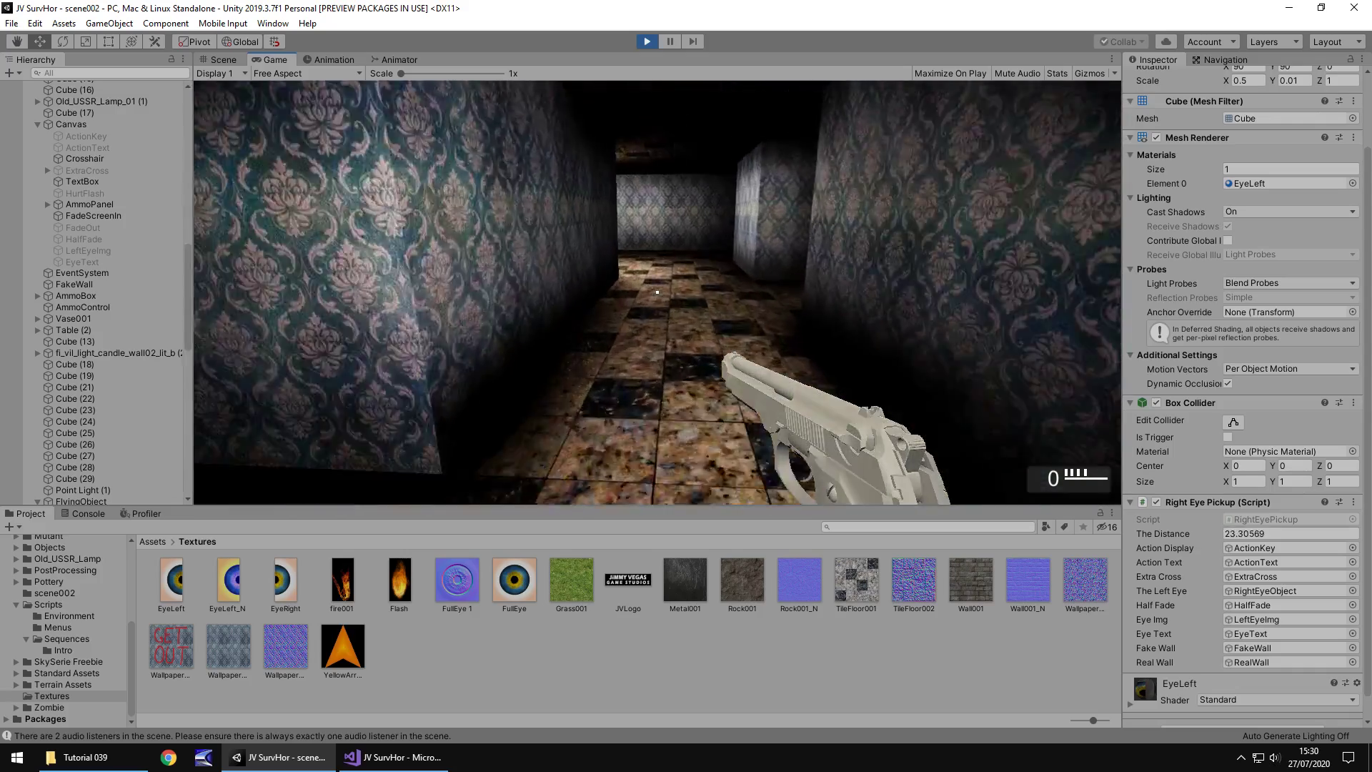
pyautogui.press('w')
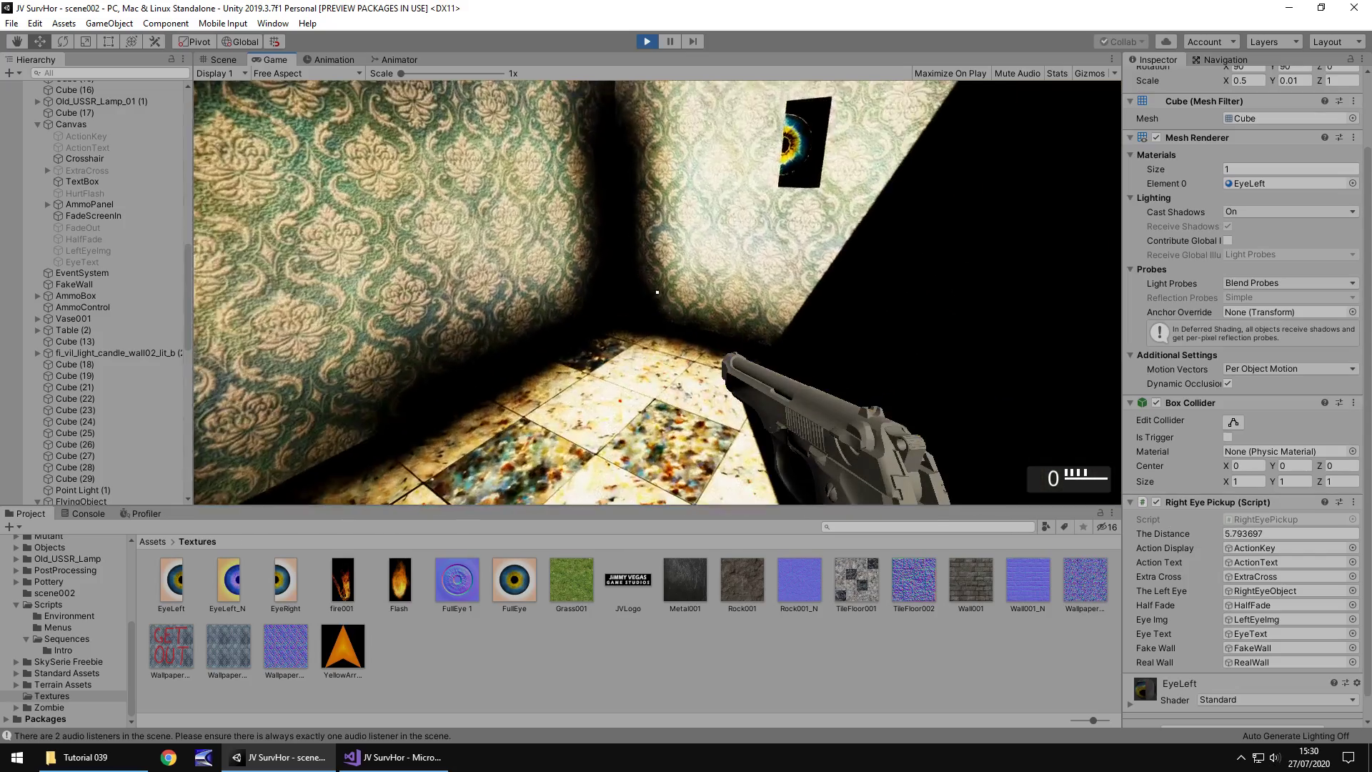
pyautogui.press('w')
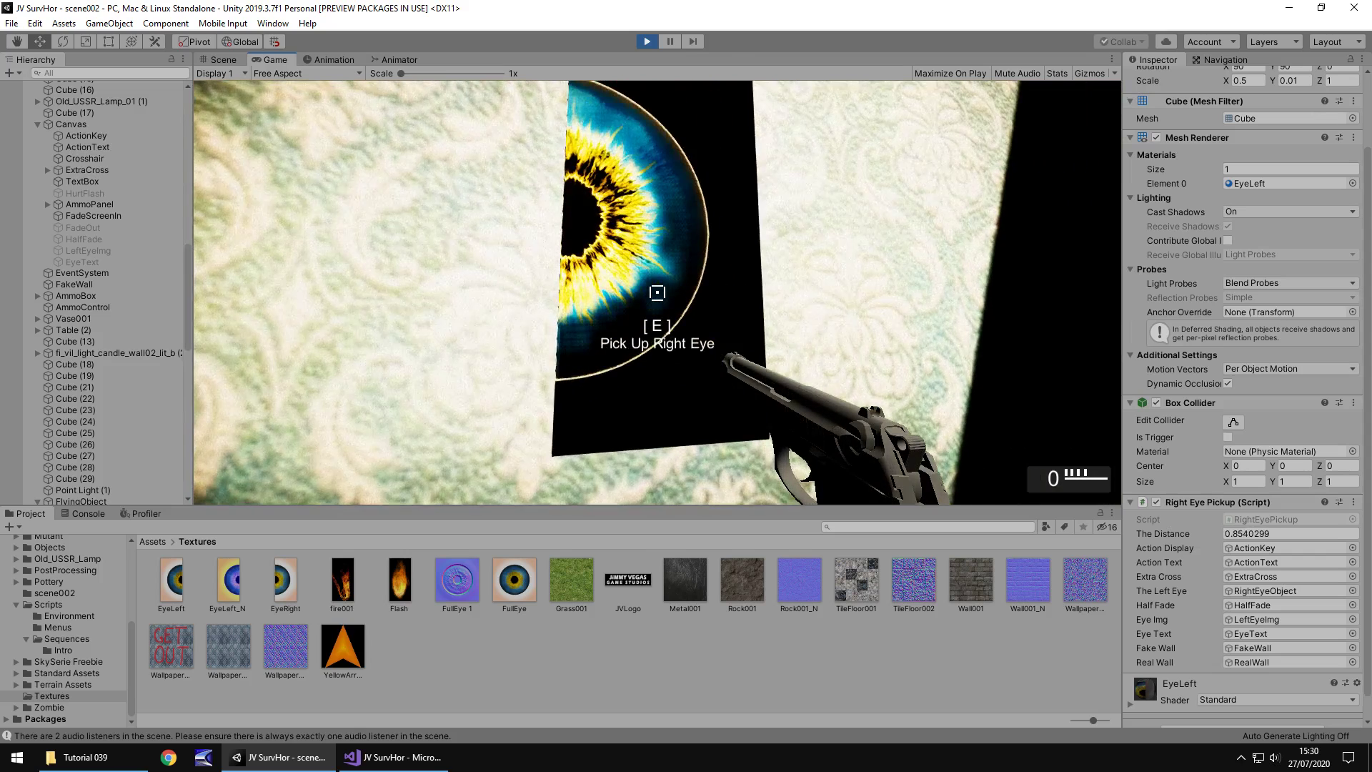
pyautogui.press('e')
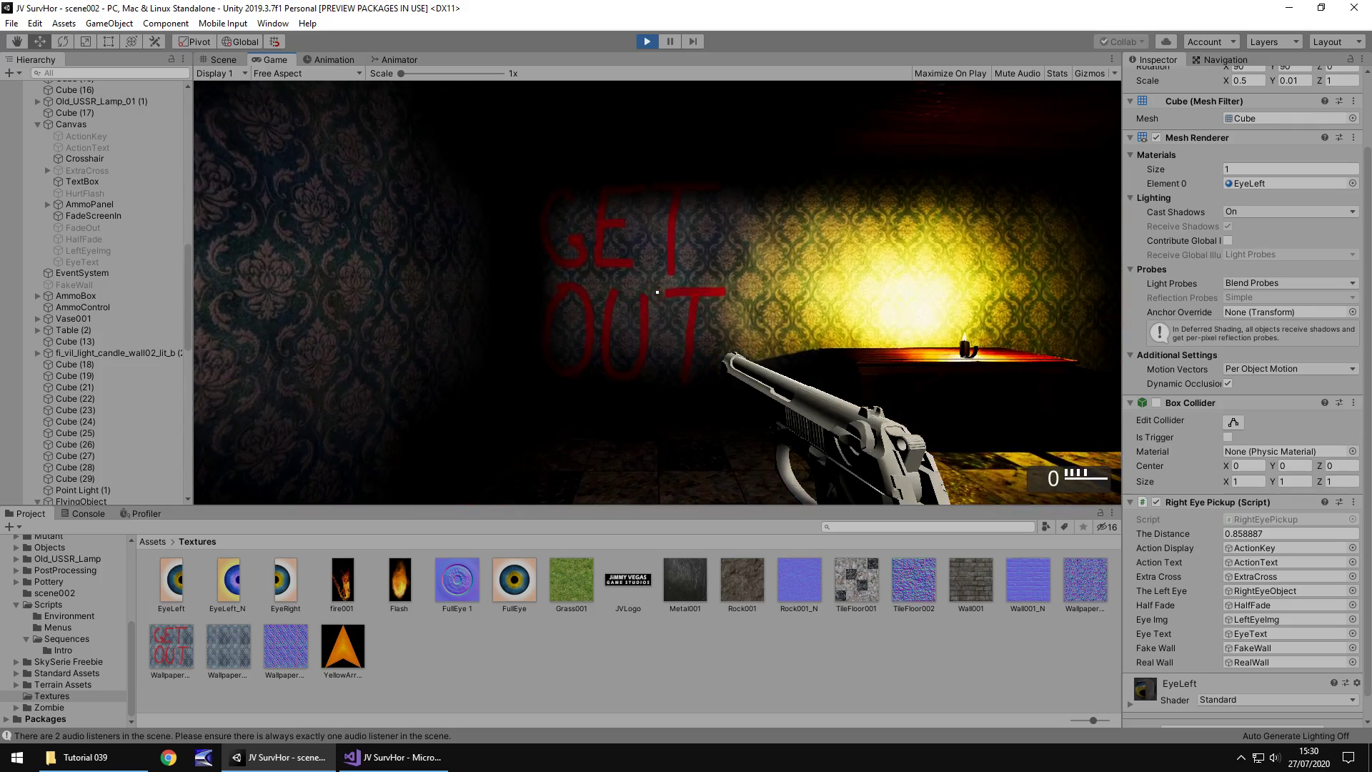
pyautogui.hotkey('ctrl', 'p')
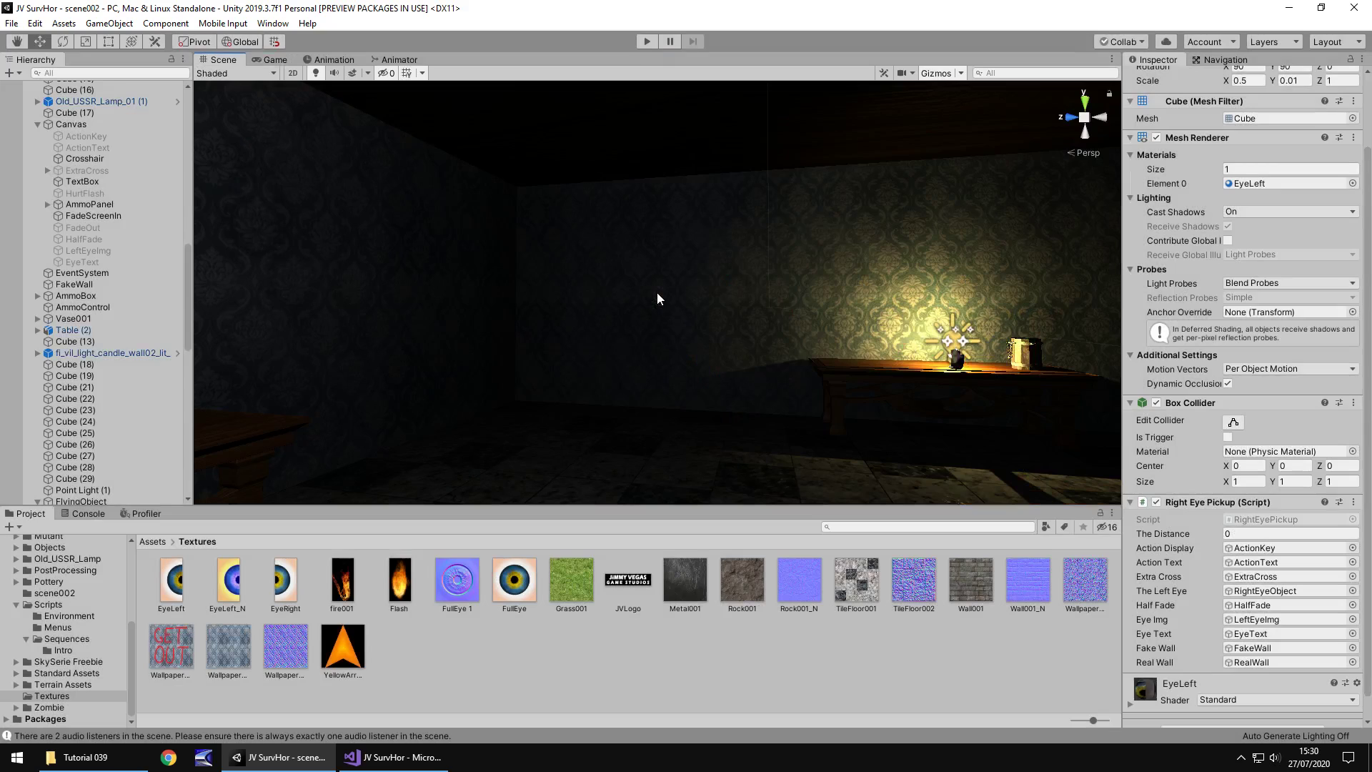